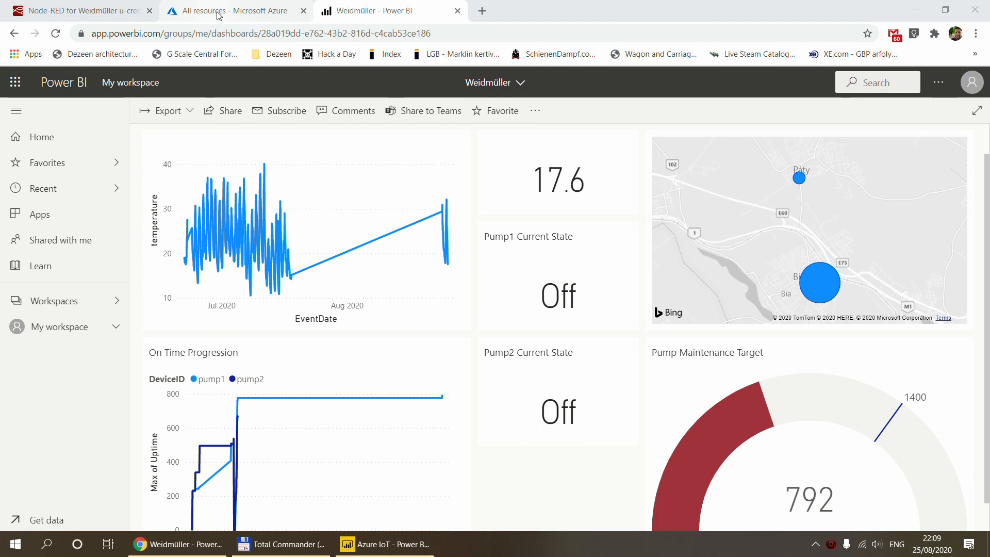
# Look over the Azure resource list, the Azure IoT report in Power BI Desktop and the Weidmüller dashboard in Power BI online.
pyautogui.click(254, 12)
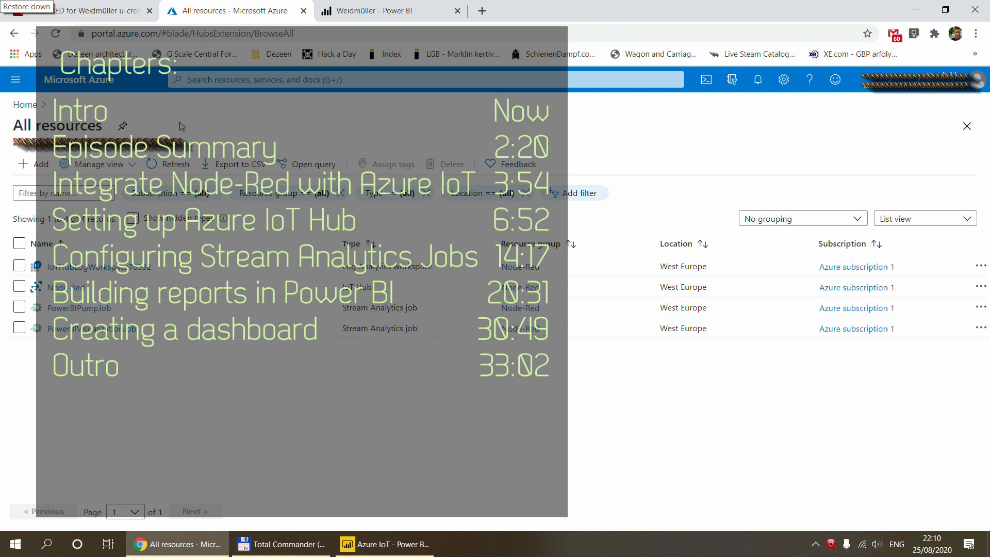
pyautogui.click(395, 550)
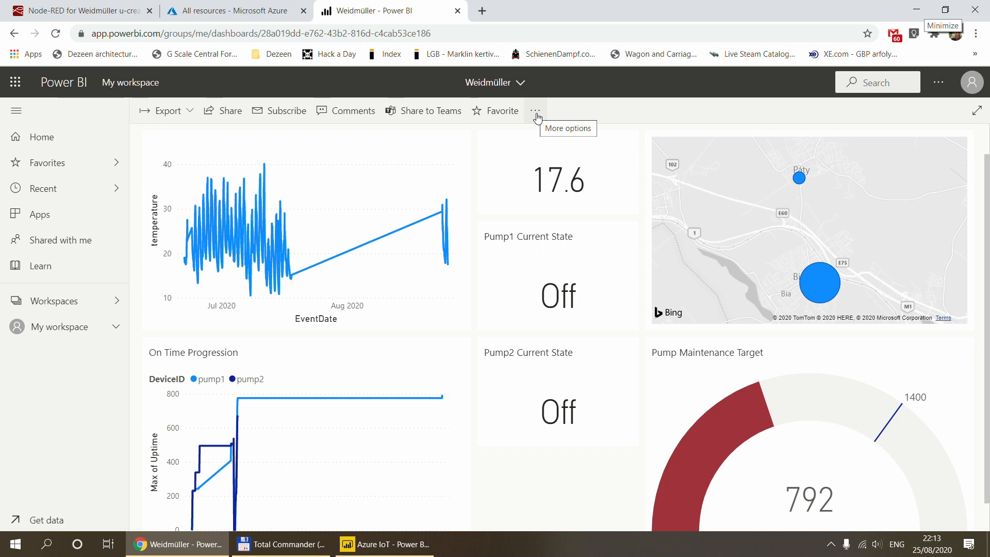
pyautogui.click(222, 11)
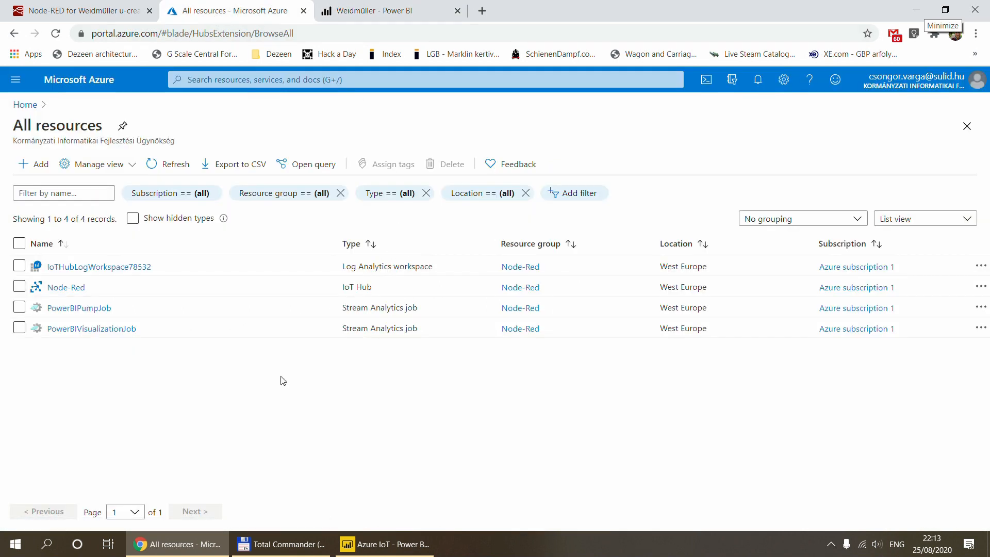
pyautogui.click(382, 8)
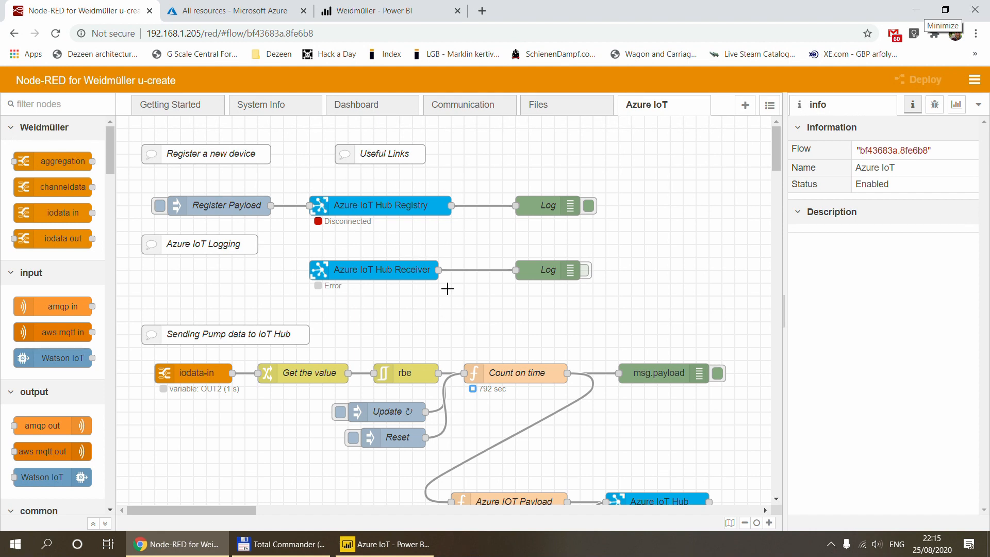
# Examine the Azure IoT flow in Node-RED, from the device registration nodes down to both pump data branches.
pyautogui.scroll(-4, 446, 287)
pyautogui.scroll(-3, 447, 288)
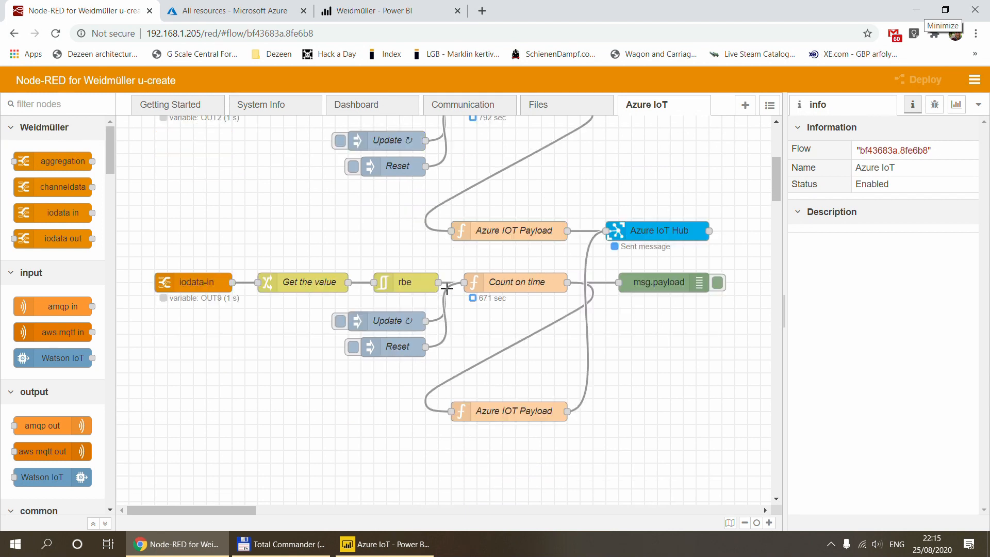
pyautogui.scroll(4, 447, 288)
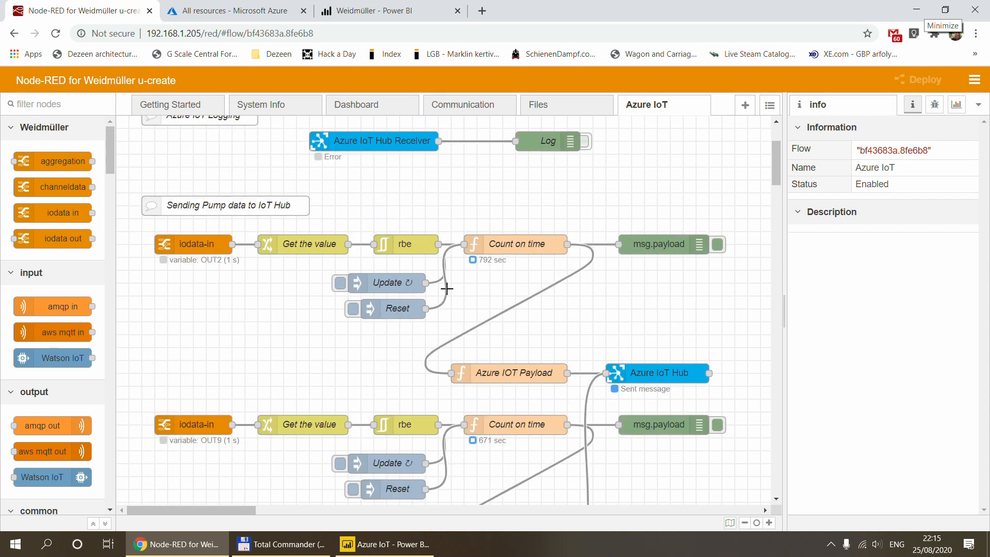
pyautogui.scroll(3, 447, 288)
# Follow the data path from the Azure resources through the Power BI Desktop report to the online Weidmüller dashboard.
pyautogui.click(232, 11)
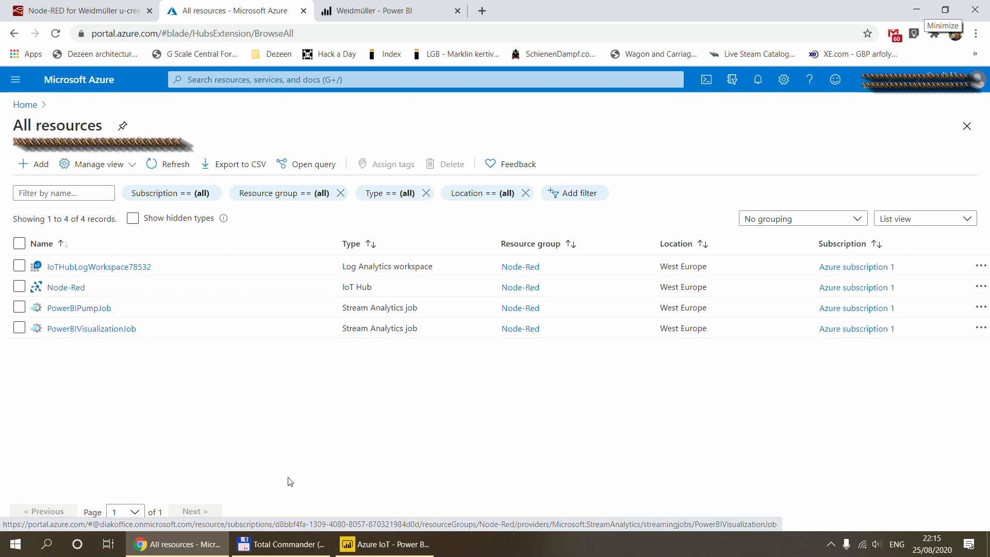
pyautogui.click(371, 550)
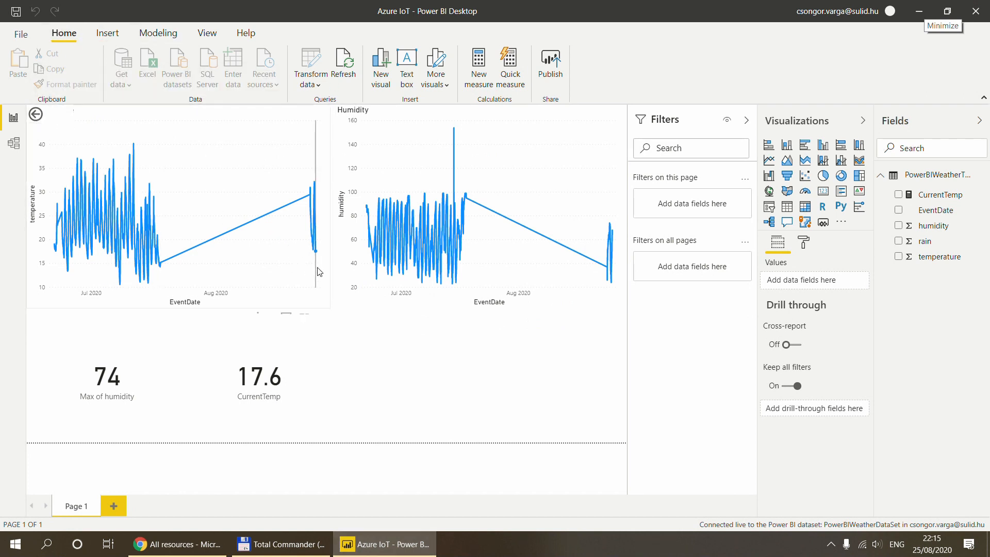
pyautogui.moveTo(313, 254)
pyautogui.click(202, 553)
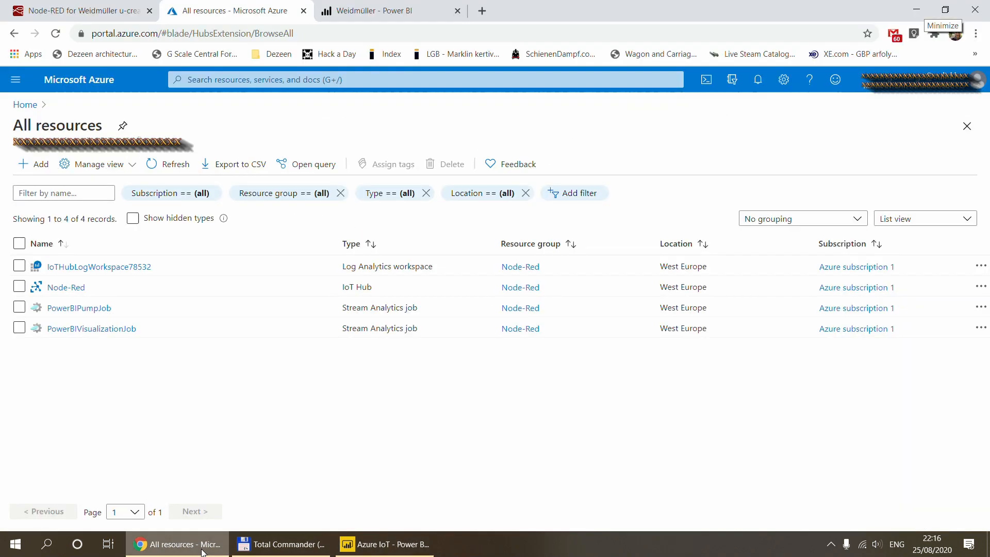
pyautogui.click(382, 10)
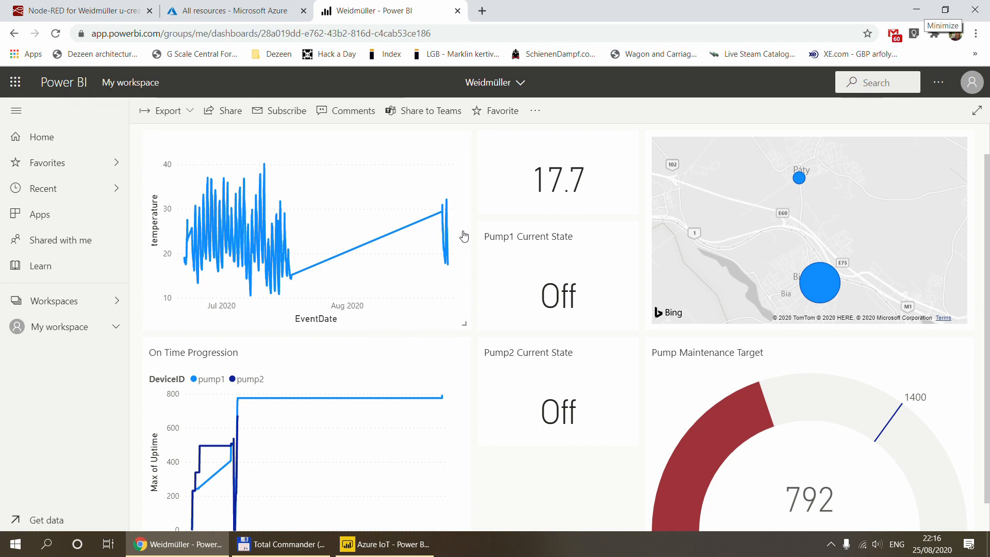
# Switch to Node-RED, filter the node palette by "azure" and read the descriptions of the Azure IoT Hub nodes.
pyautogui.hotkey('ctrl', '1')
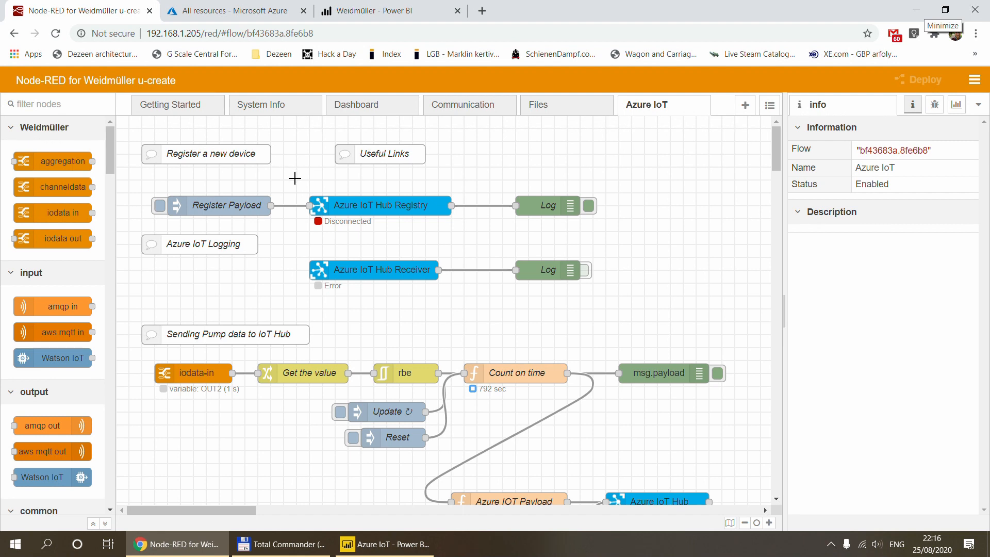
pyautogui.click(57, 105)
pyautogui.write('azure')
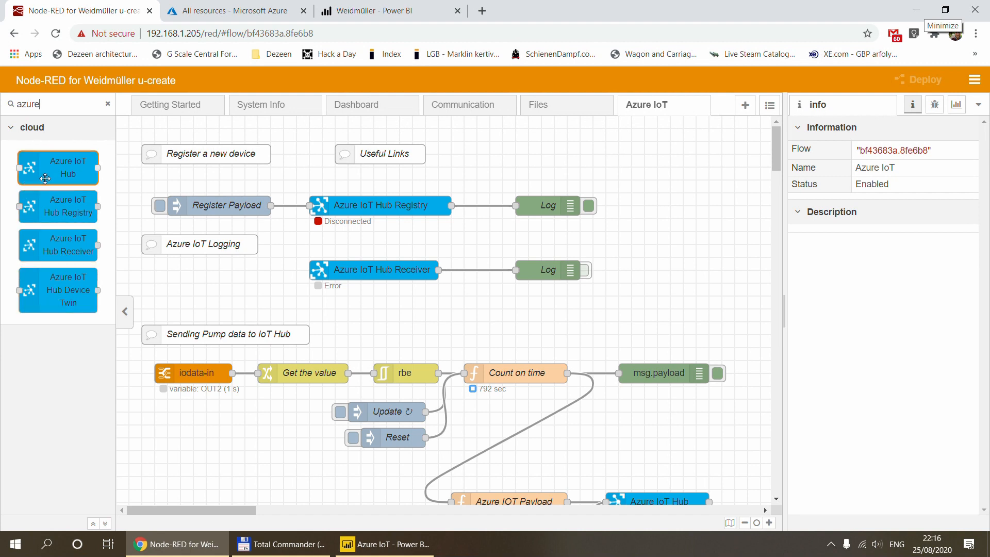
pyautogui.moveTo(53, 177)
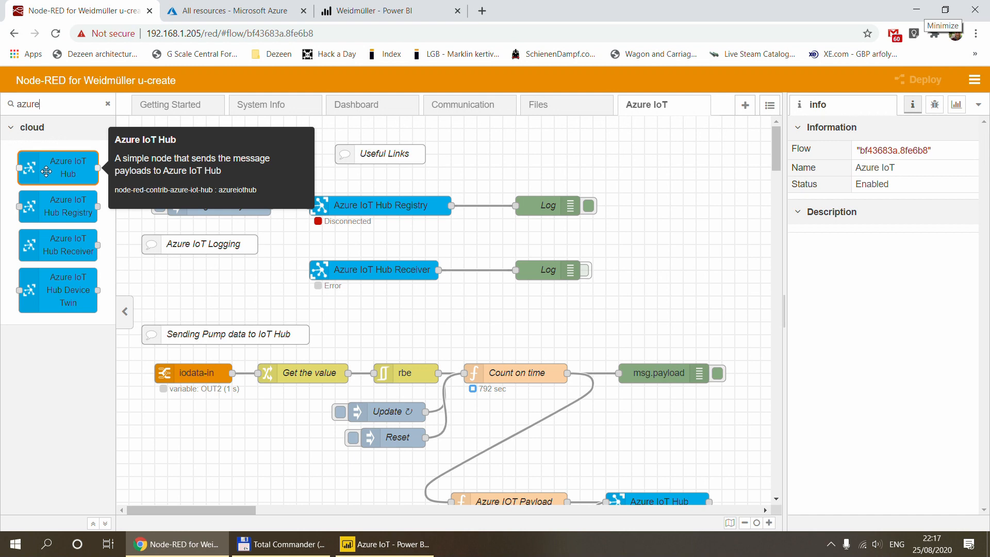
pyautogui.moveTo(69, 213)
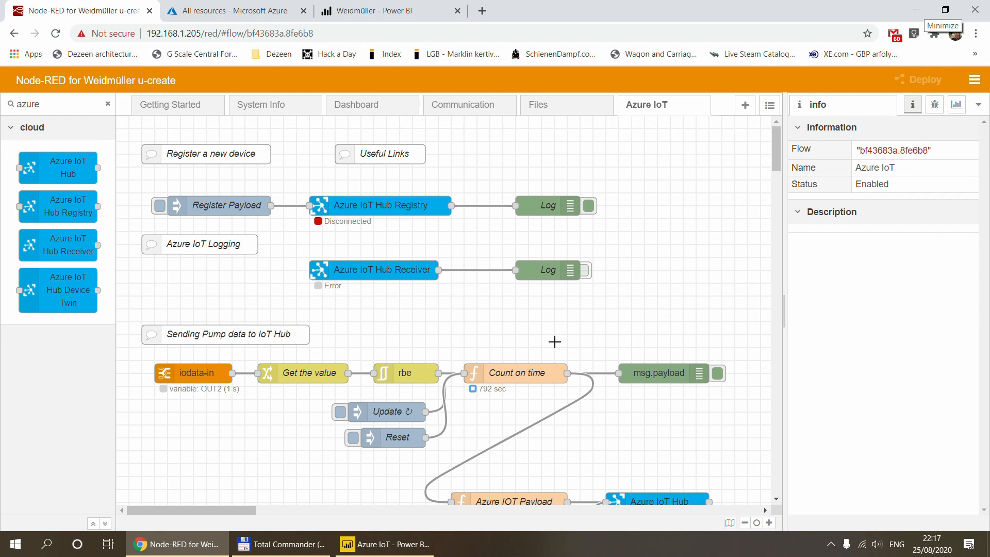
# Show the debug messages, enable the Log node attached to the Azure IoT Hub Receiver and clear the palette filter.
pyautogui.click(932, 105)
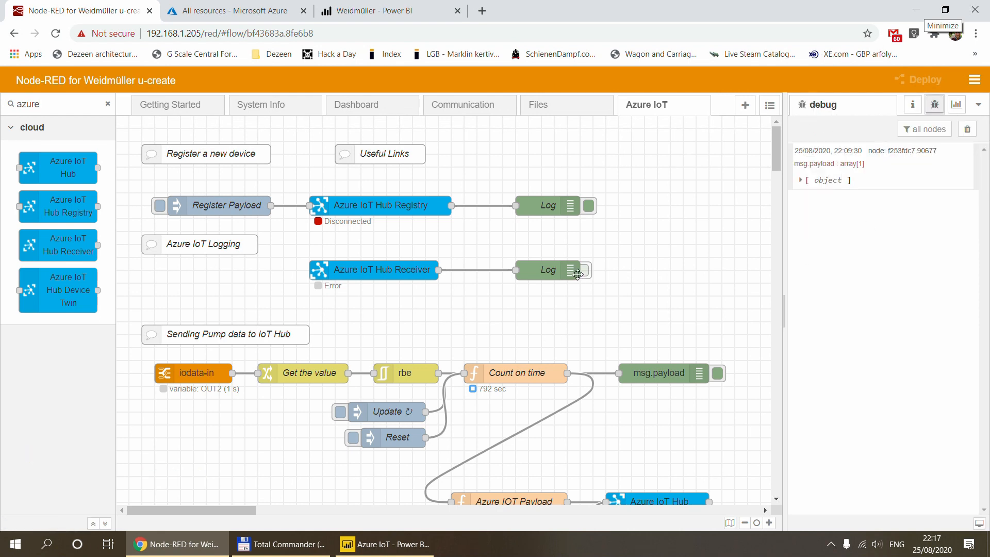
pyautogui.click(554, 183)
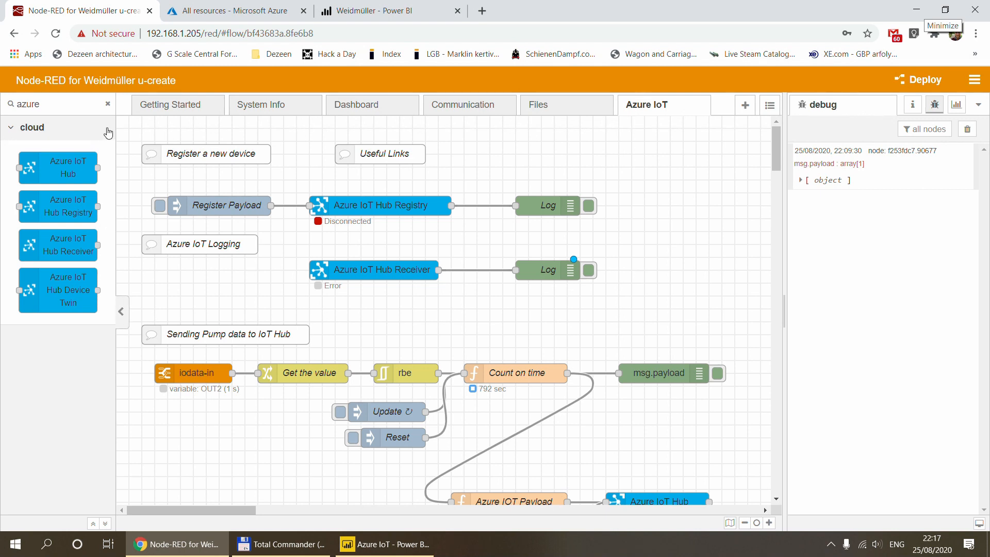
pyautogui.click(108, 106)
# Read the "Register a new device" and "Useful Links" comment nodes, closing each without changes.
pyautogui.doubleClick(188, 155)
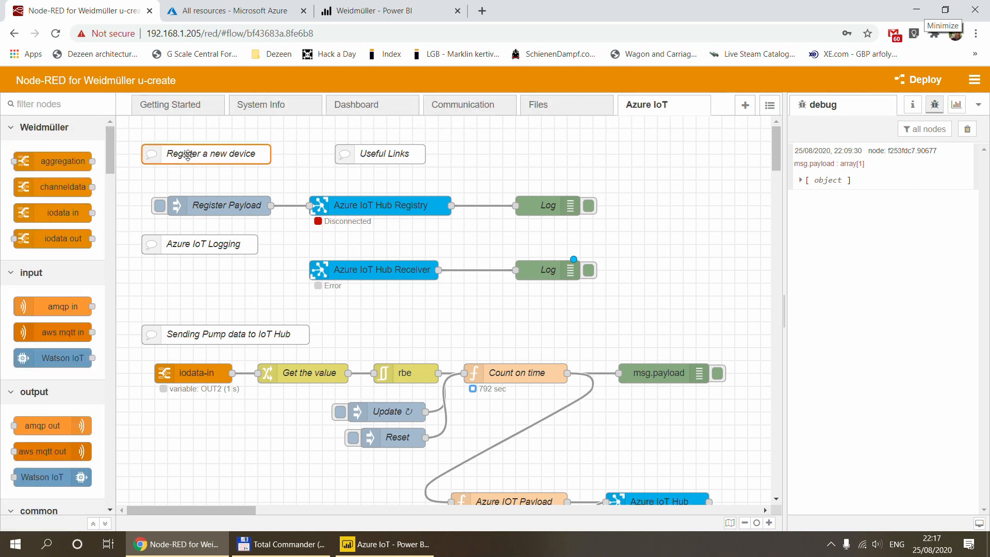
pyautogui.moveTo(454, 325); pyautogui.dragTo(335, 325)
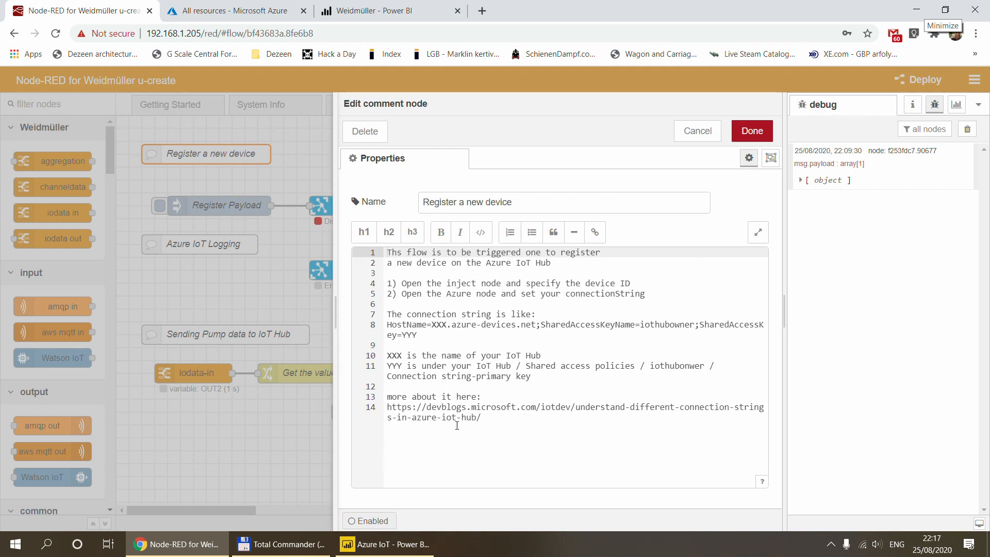
pyautogui.click(698, 132)
pyautogui.doubleClick(392, 158)
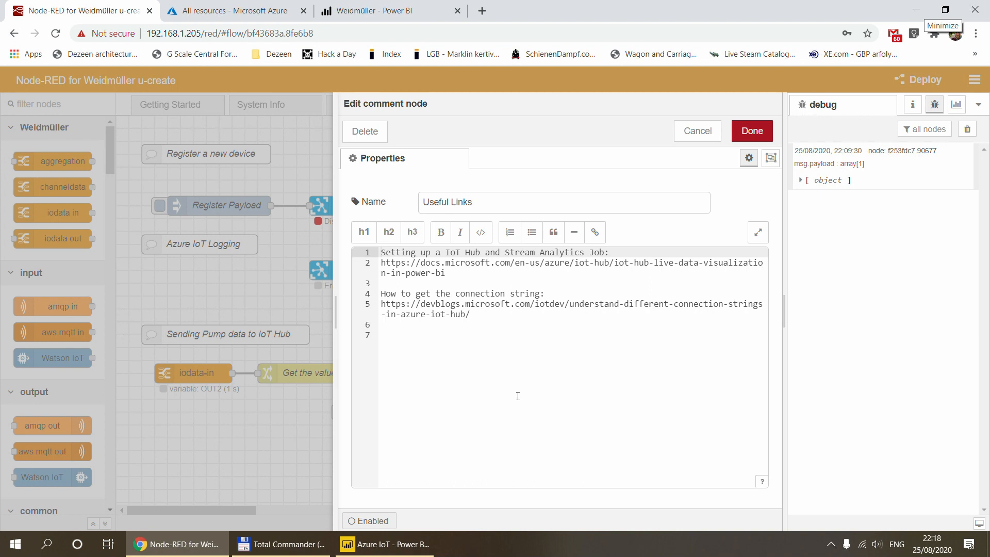
pyautogui.click(698, 132)
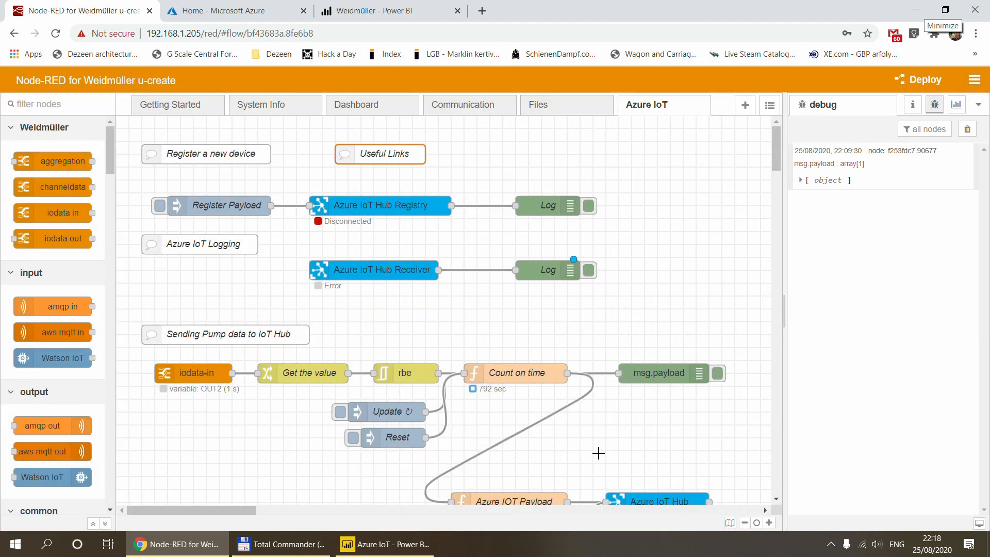
# Switch to the Azure portal, open the list of all resources and check the IoT Hub and Stream Analytics job types.
pyautogui.click(222, 13)
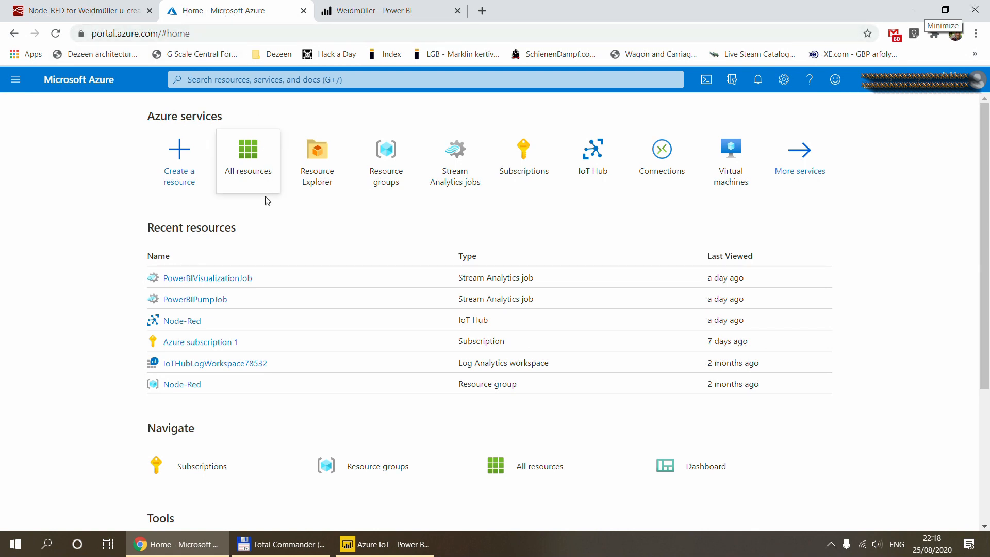
pyautogui.click(247, 176)
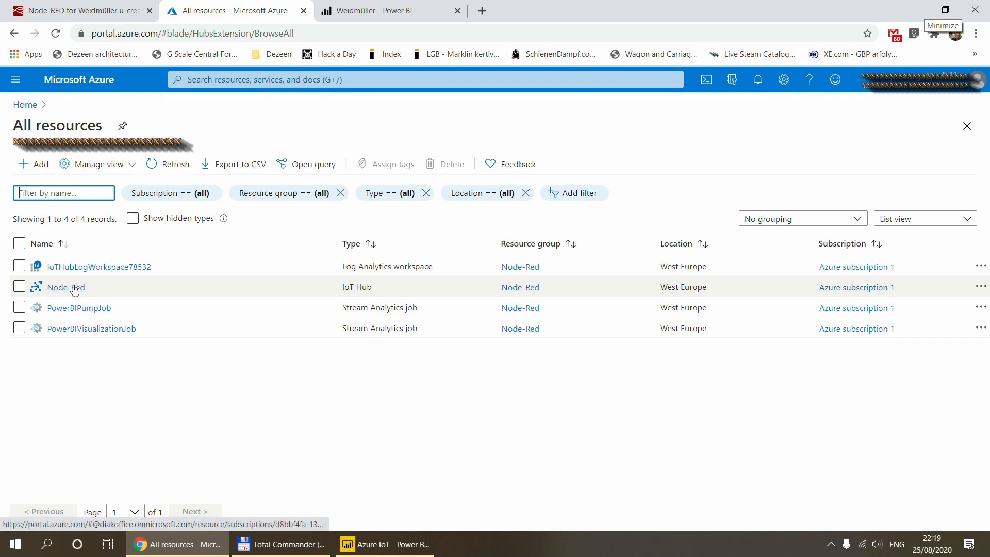
pyautogui.moveTo(341, 287); pyautogui.dragTo(398, 286)
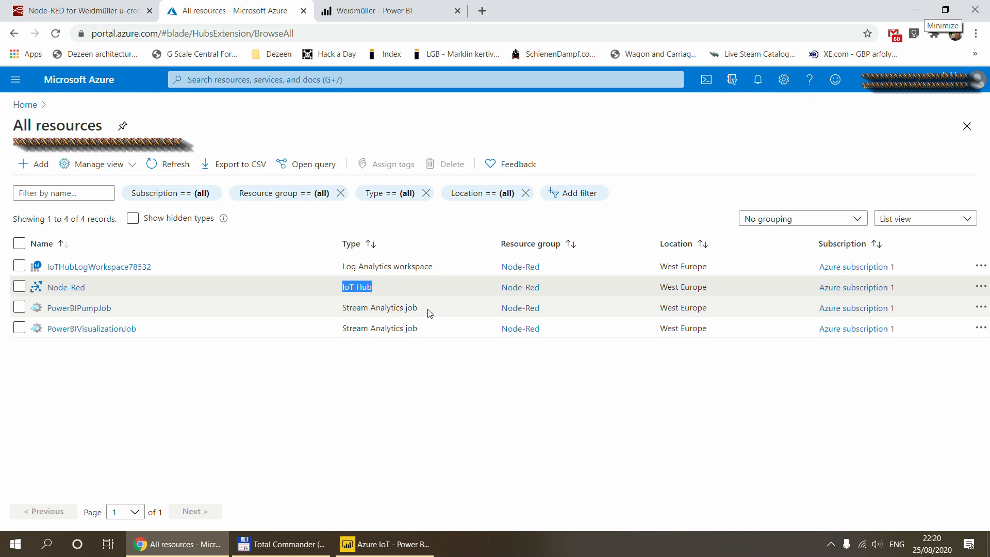
pyautogui.moveTo(433, 310); pyautogui.dragTo(344, 308)
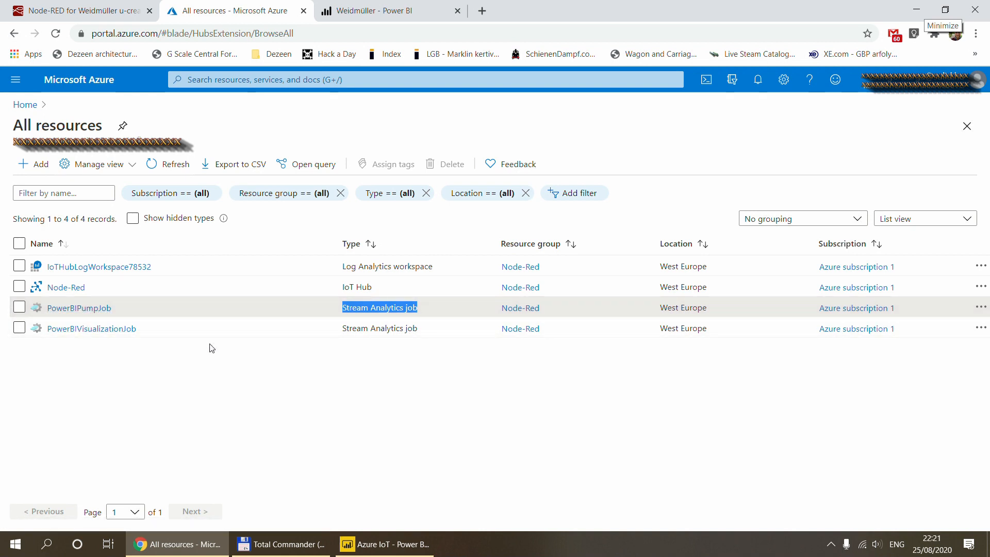
pyautogui.click(376, 335)
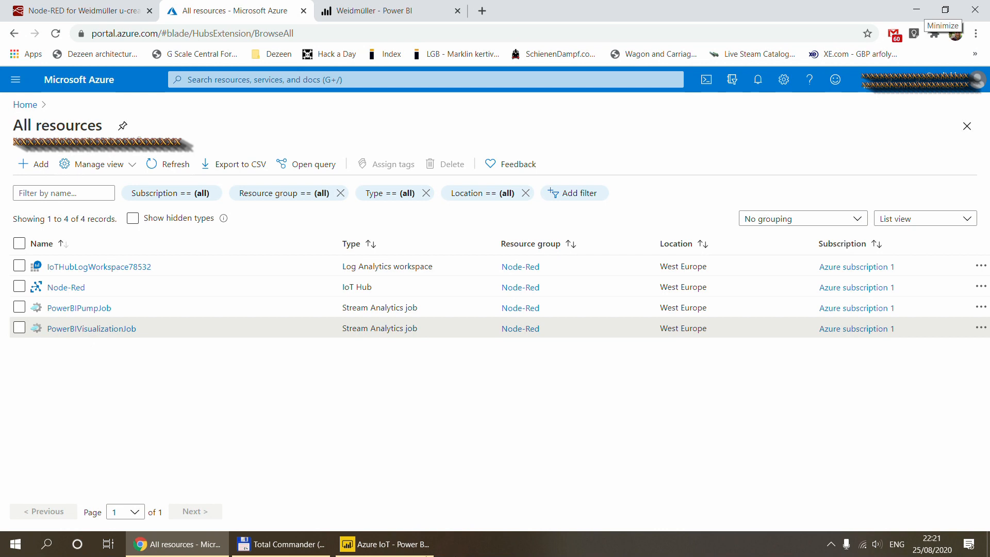
# Switch to Power BI Desktop, inspect the humidity chart in the Azure IoT report, and return to the Azure portal.
pyautogui.moveTo(385, 544)
pyautogui.click(338, 512)
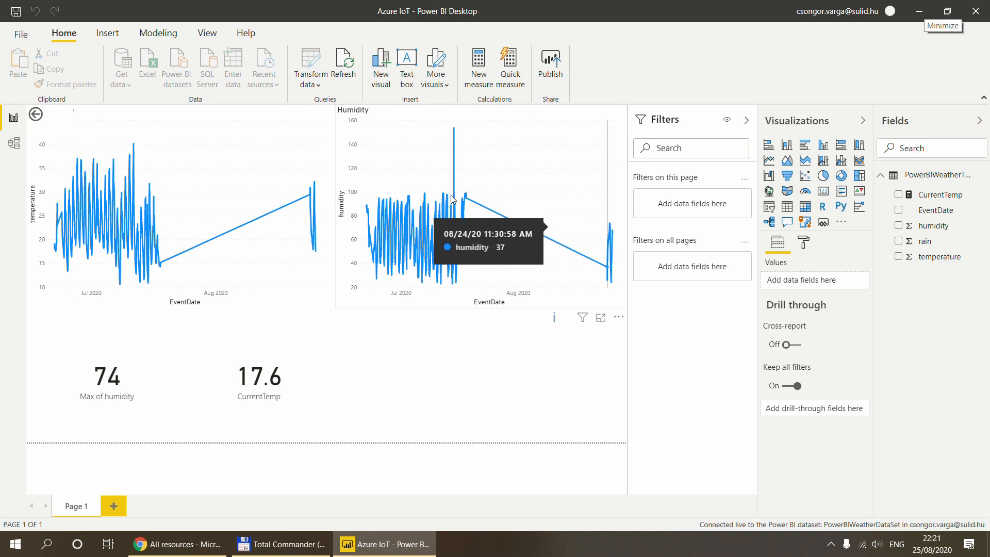
pyautogui.hotkey('alt', 'Tab')
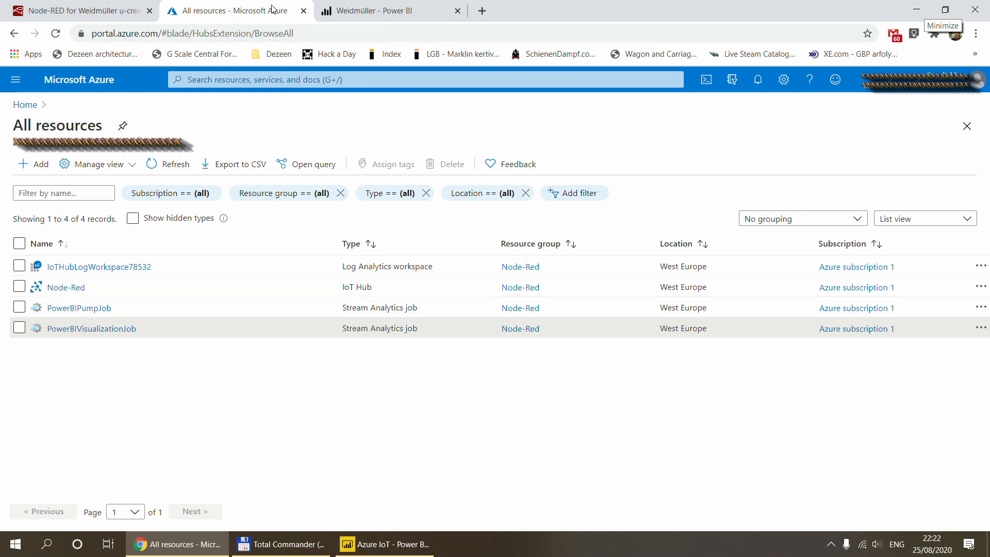
# Return to Node-RED and reread the setup and connection string links in the "Useful Links" comment.
pyautogui.click(92, 10)
pyautogui.doubleClick(379, 155)
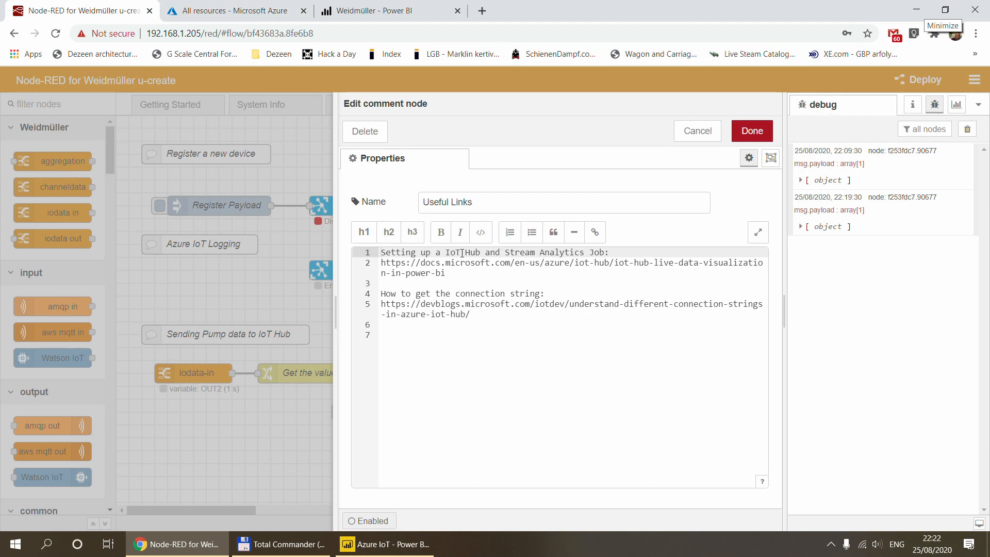
pyautogui.click(698, 130)
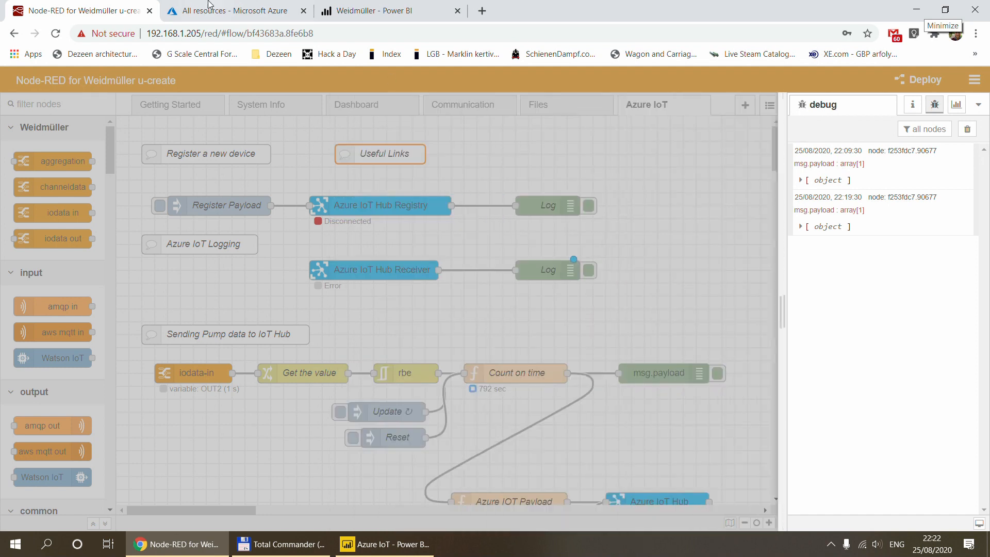
# Open the Node-Red IoT Hub in the Azure portal and review its overview, message usage and device charts.
pyautogui.click(213, 9)
pyautogui.click(66, 287)
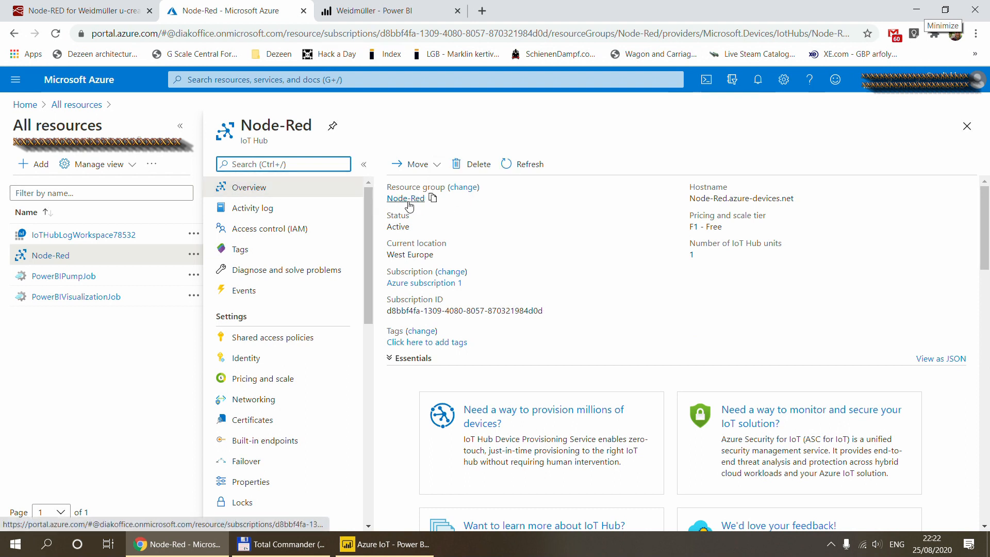
pyautogui.scroll(-10, 567, 227)
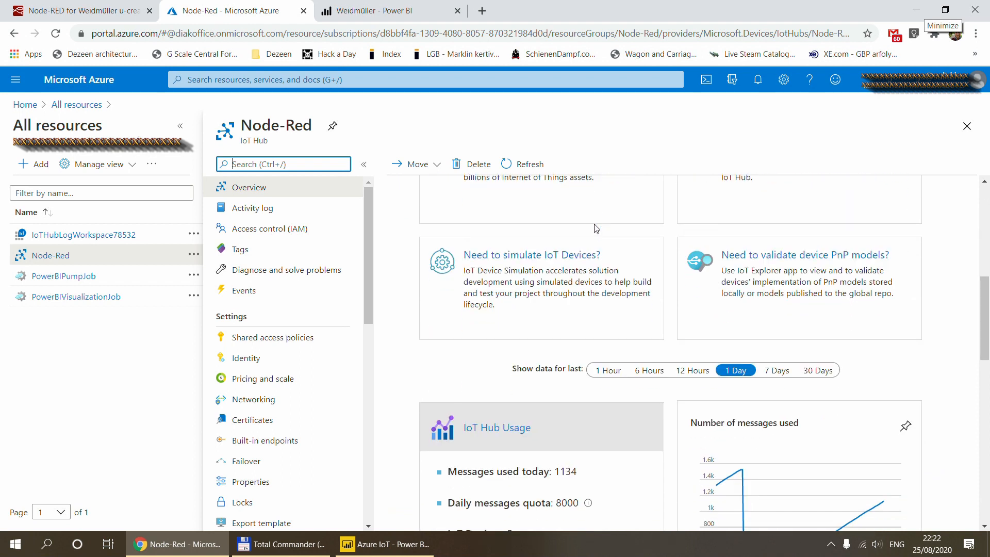
pyautogui.scroll(-3, 596, 228)
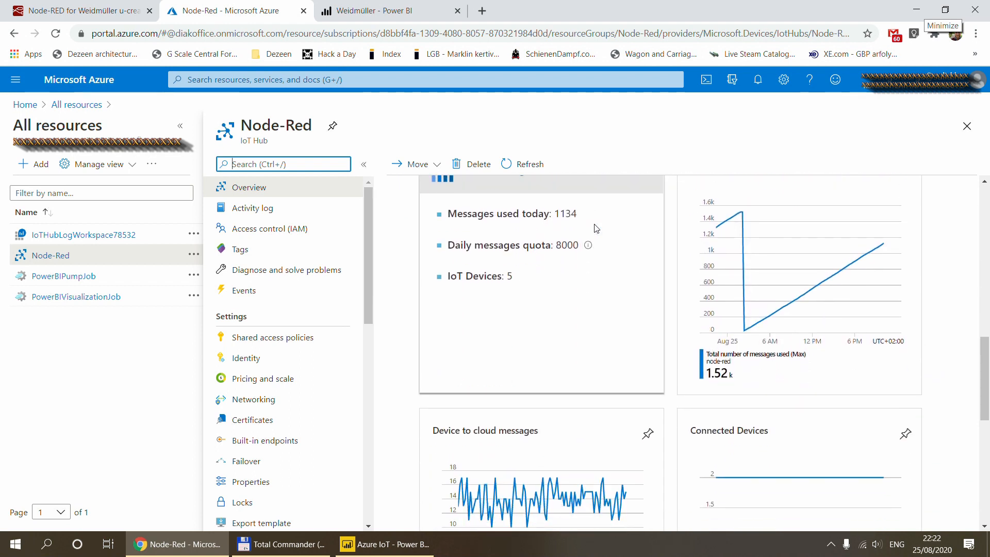
pyautogui.scroll(-5, 597, 228)
pyautogui.scroll(15, 597, 229)
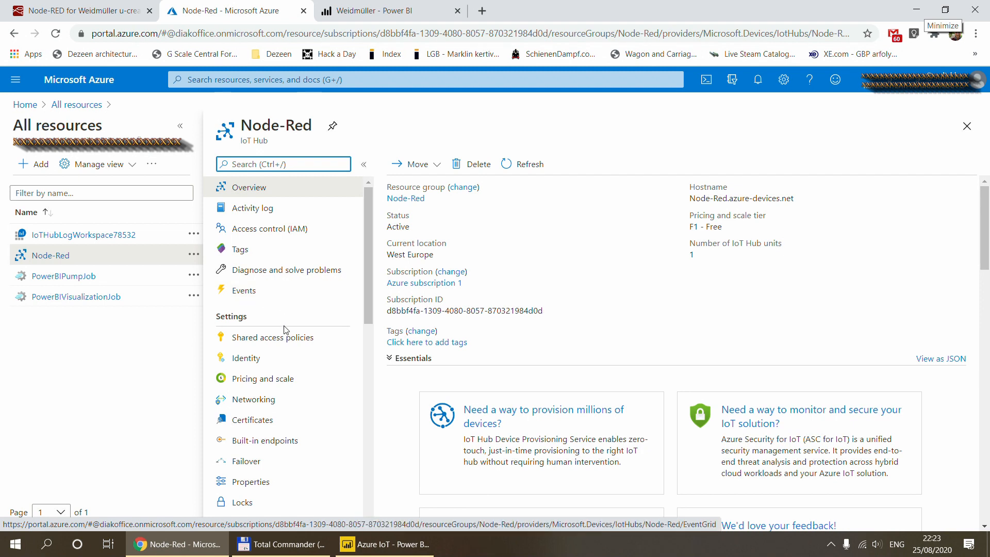
# Look through the IoT Hub's available settings, explorers, device management, messaging and security sections.
pyautogui.scroll(-4, 281, 325)
pyautogui.scroll(-2, 283, 335)
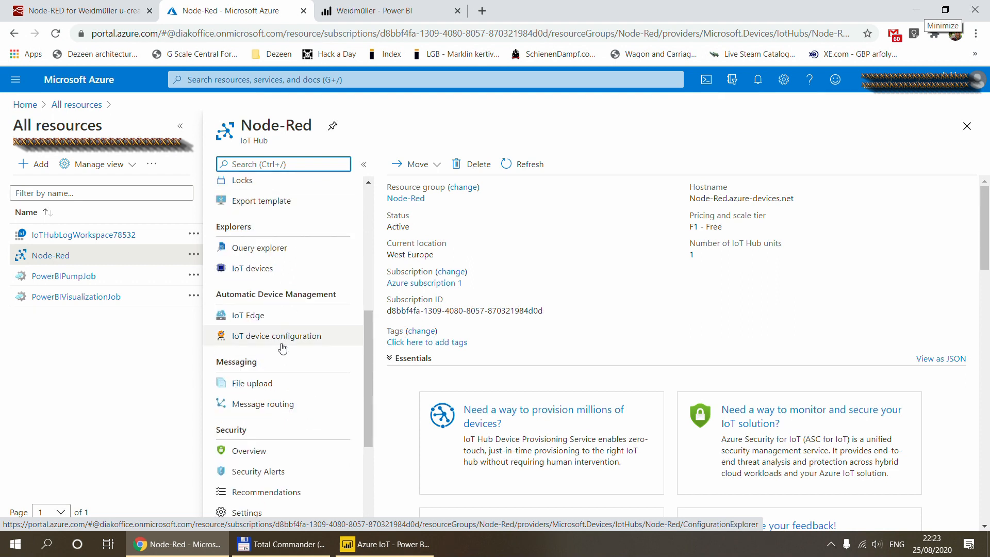
pyautogui.scroll(6, 299, 289)
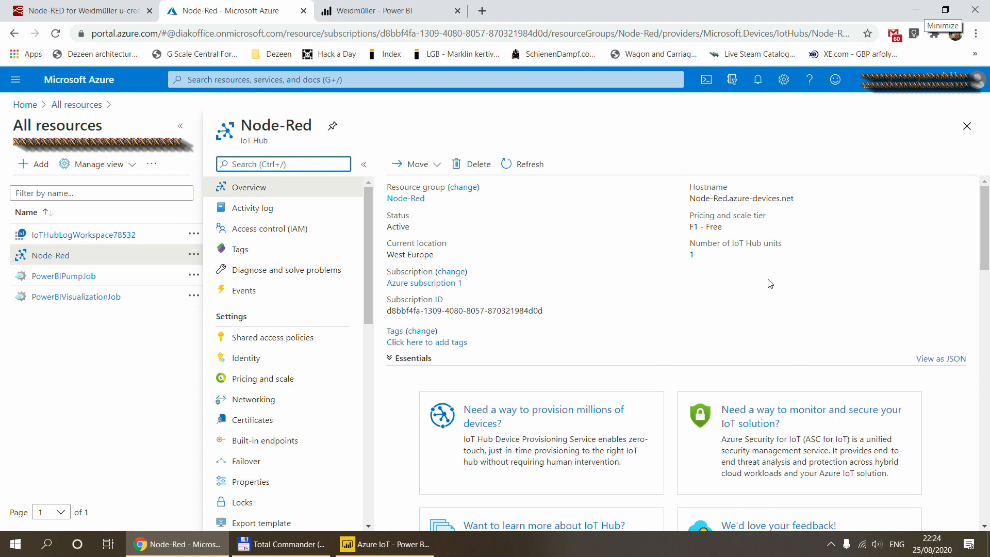
# Review the Node-Red hub's registered IoT devices and open its iothubowner shared access policy.
pyautogui.scroll(-5, 309, 330)
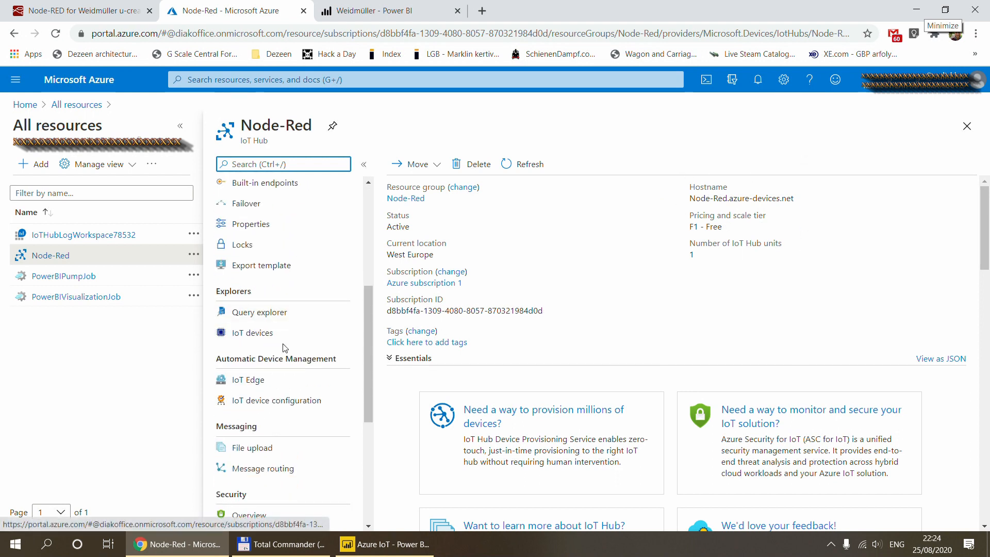
pyautogui.click(250, 339)
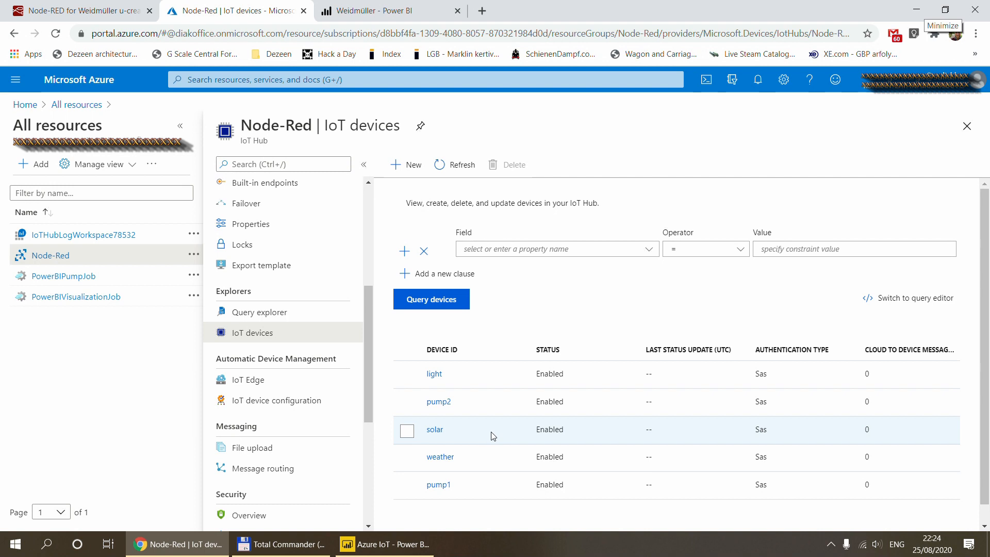
pyautogui.scroll(5, 300, 344)
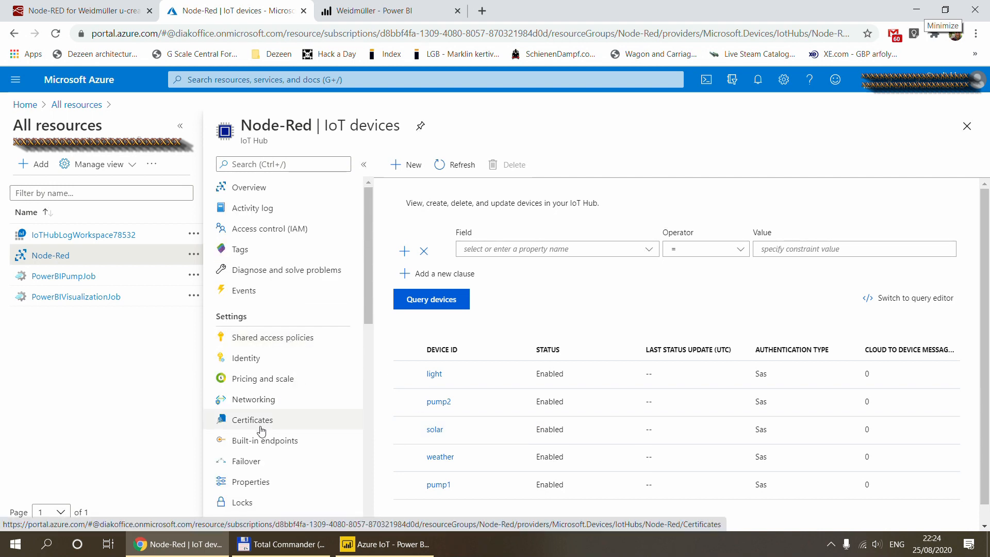
pyautogui.click(263, 340)
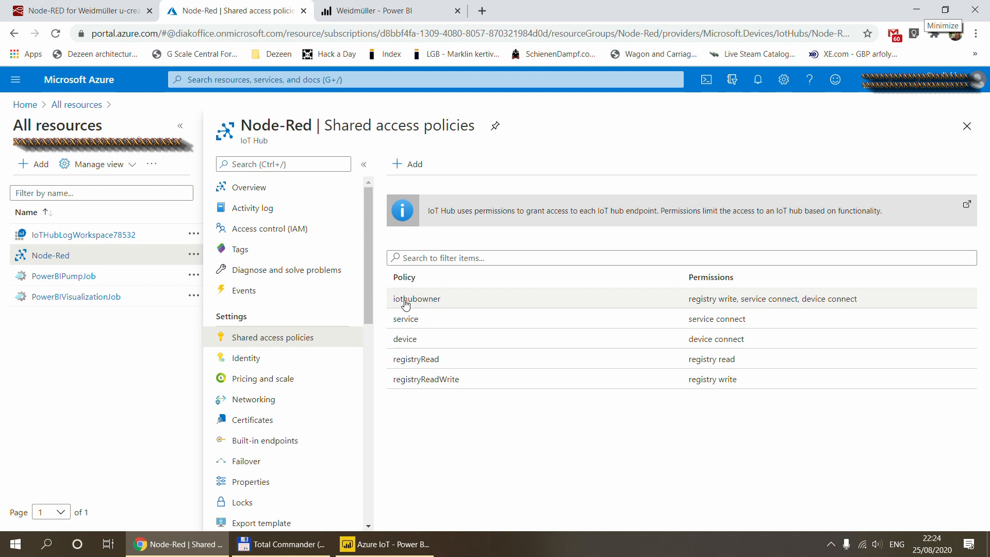
pyautogui.click(406, 299)
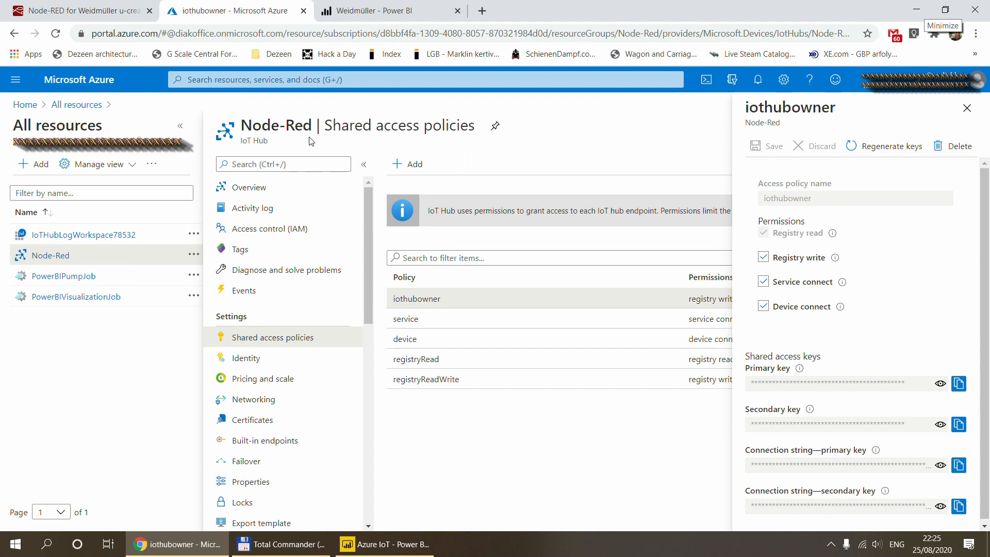
# Return to Node-RED and inspect the device ID payload in the Register Payload inject node, leaving it unedited.
pyautogui.click(124, 11)
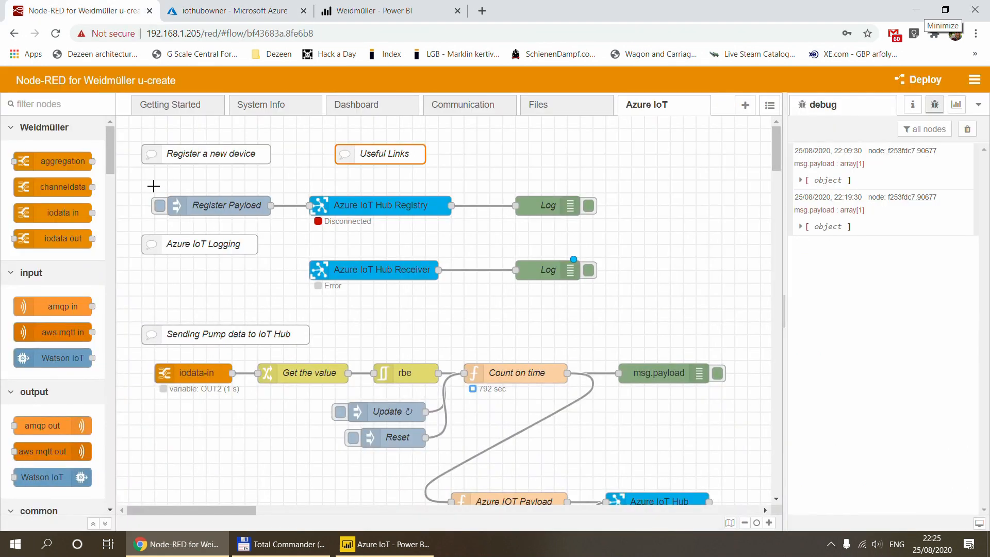
pyautogui.moveTo(147, 185); pyautogui.dragTo(629, 231)
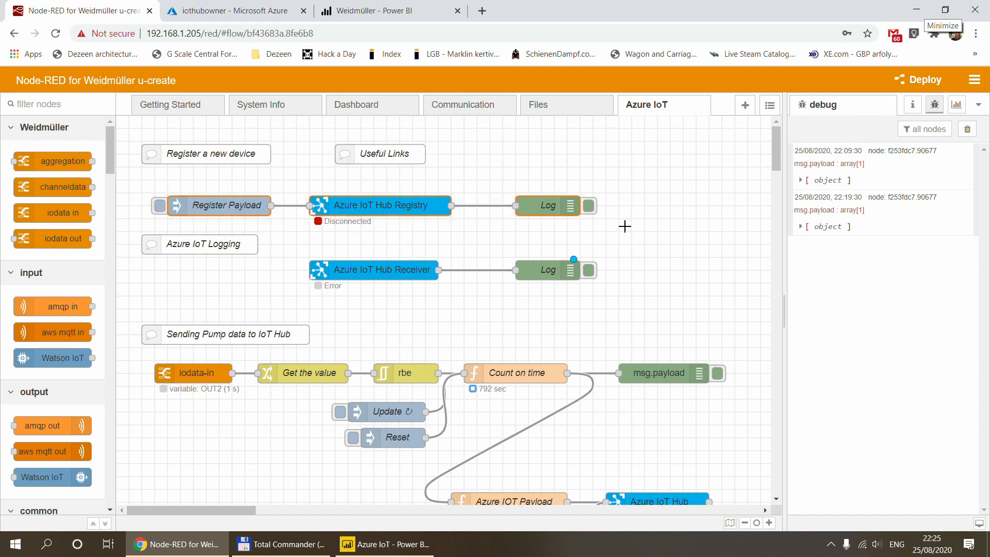
pyautogui.click(325, 242)
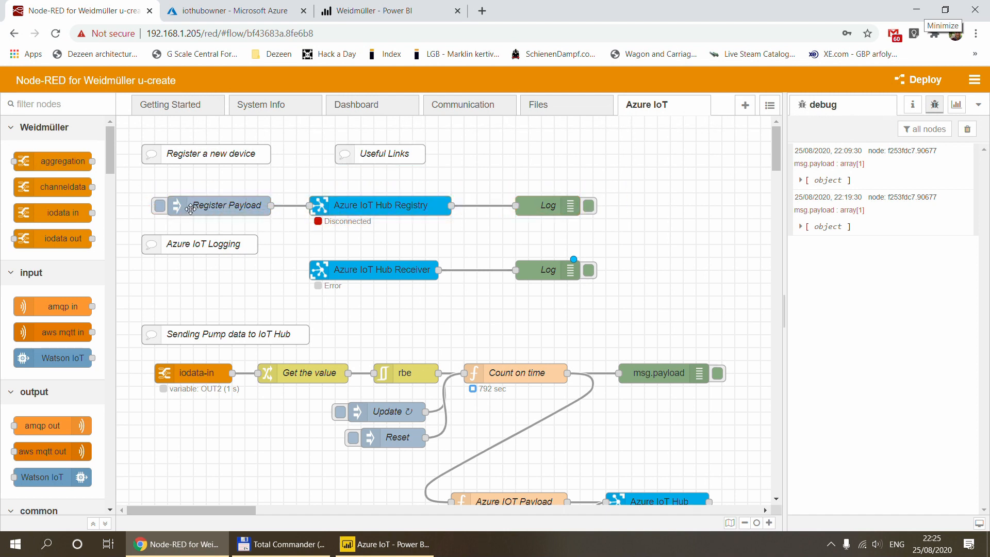
pyautogui.doubleClick(218, 208)
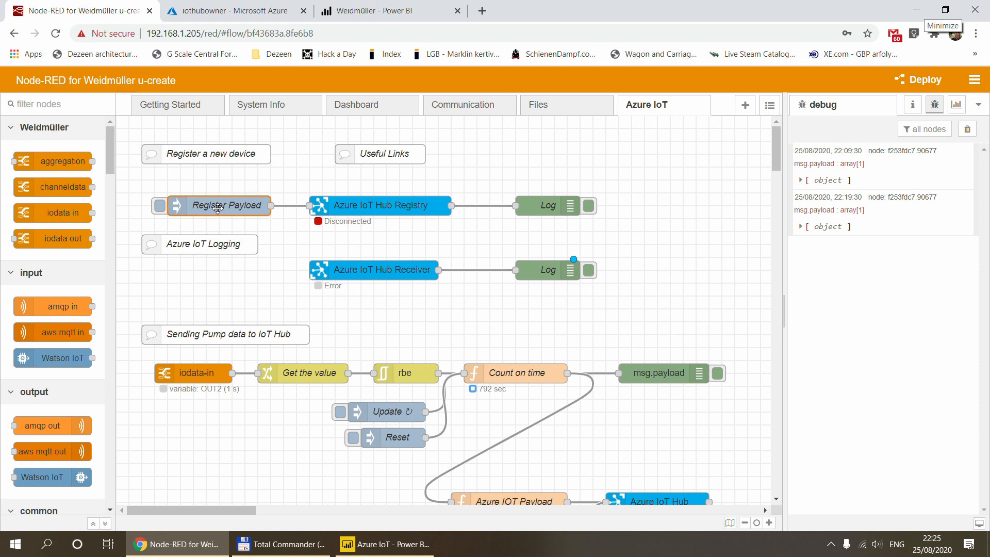
pyautogui.moveTo(455, 294); pyautogui.dragTo(342, 287)
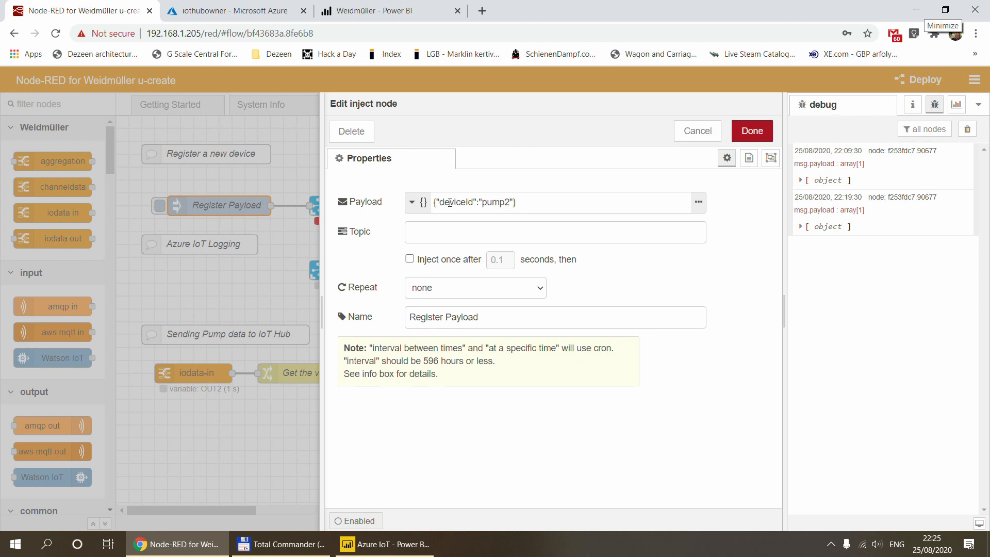
pyautogui.click(507, 202)
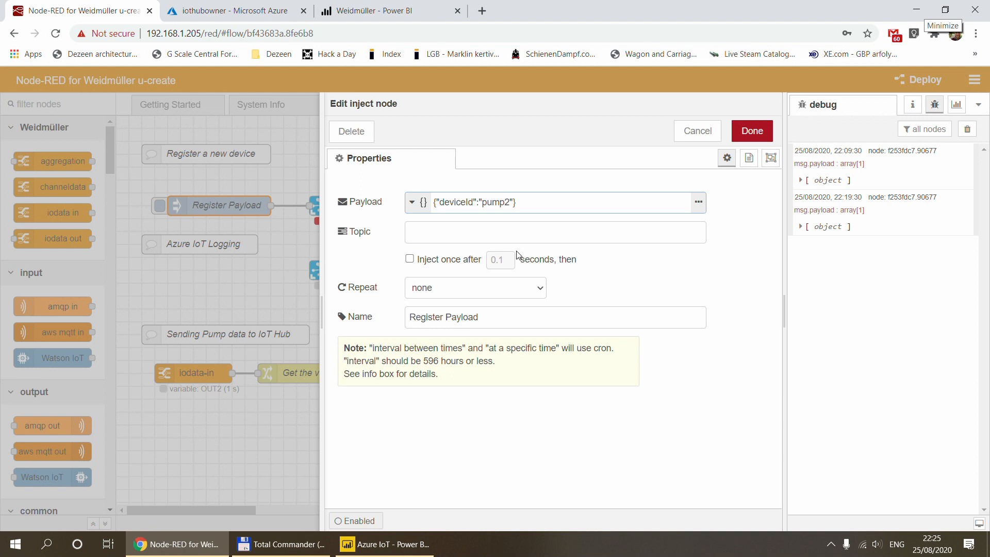
pyautogui.click(695, 131)
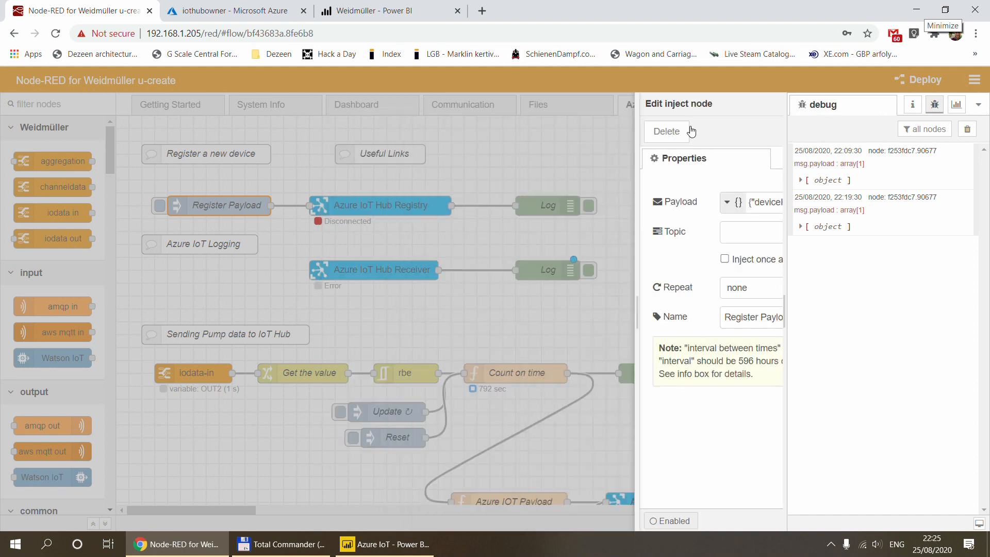
pyautogui.doubleClick(248, 204)
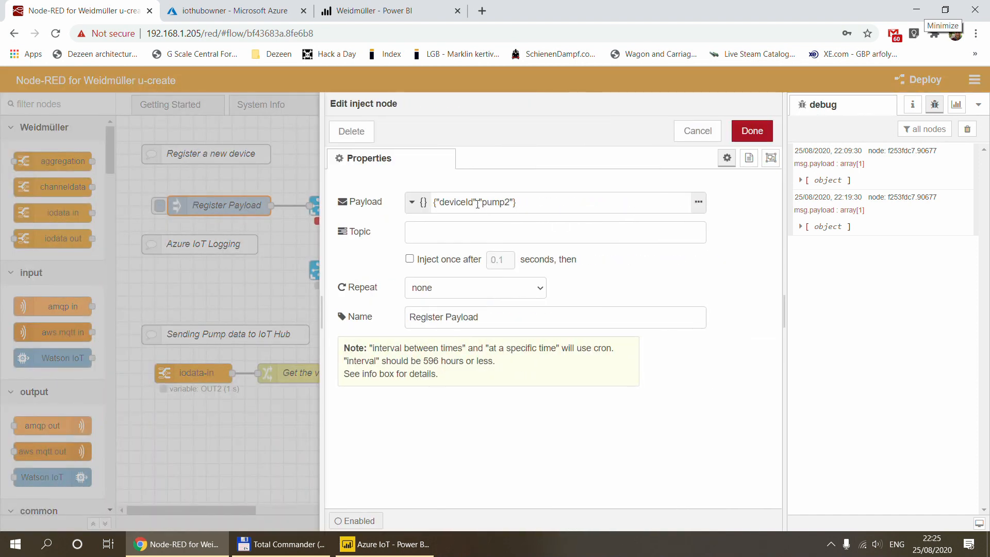
pyautogui.moveTo(483, 201); pyautogui.dragTo(510, 203)
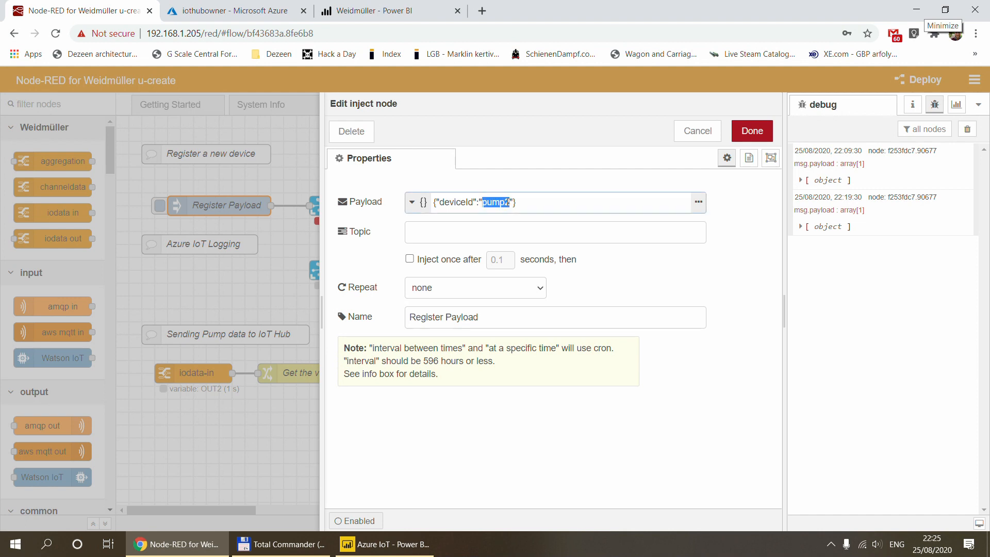
pyautogui.click(686, 137)
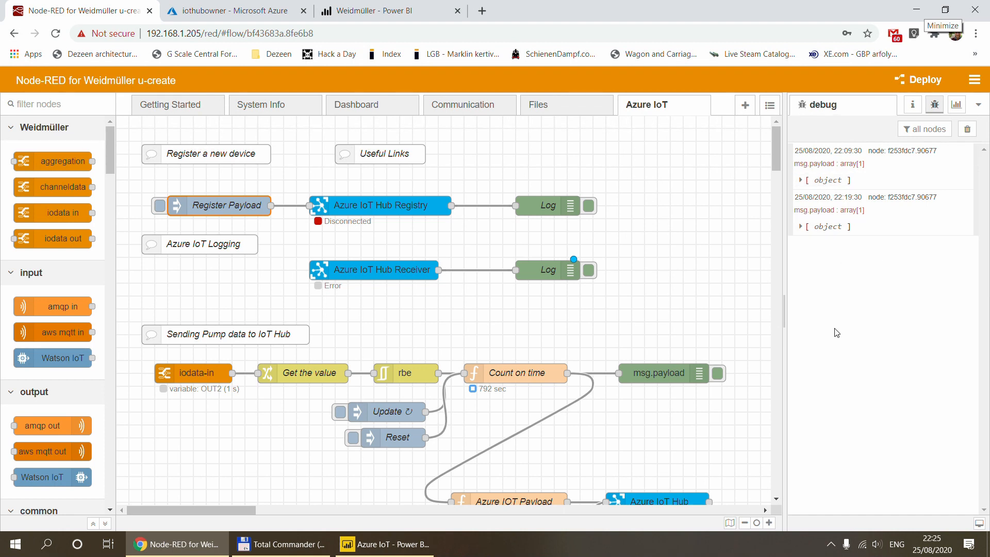
# Inspect the Azure IoT Hub Registry node and the protocol and hostname settings of the Azure IoT Hub node.
pyautogui.doubleClick(393, 203)
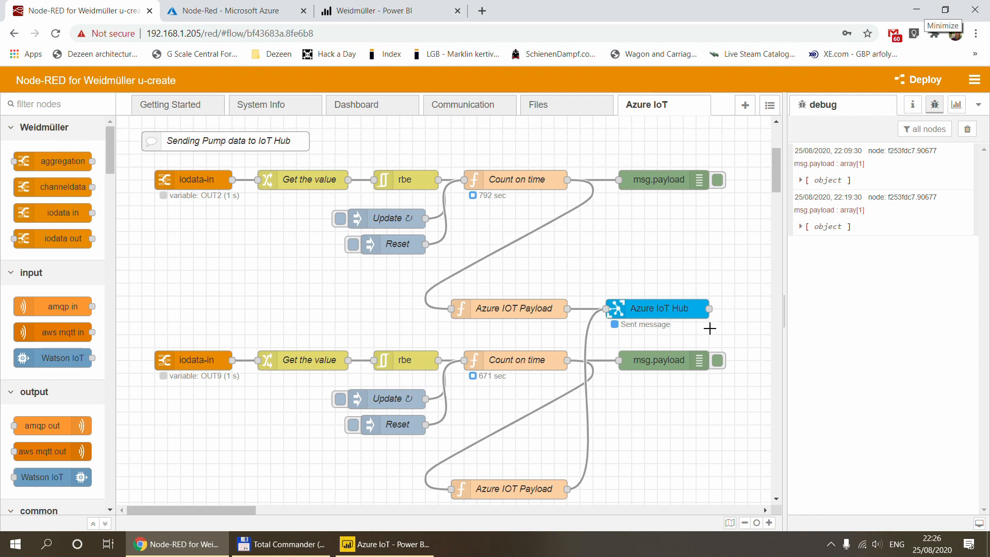
pyautogui.click(642, 310)
pyautogui.doubleClick(642, 310)
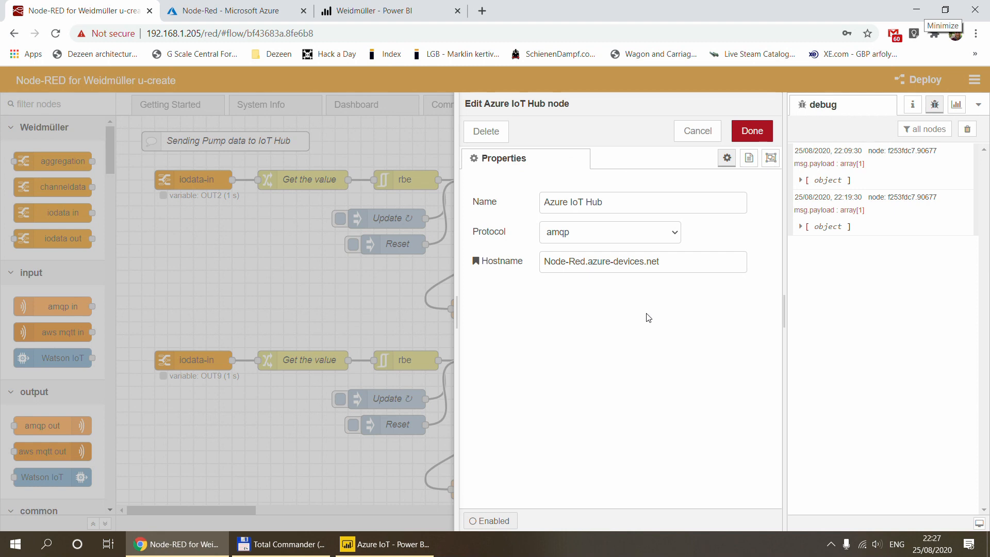
pyautogui.click(688, 132)
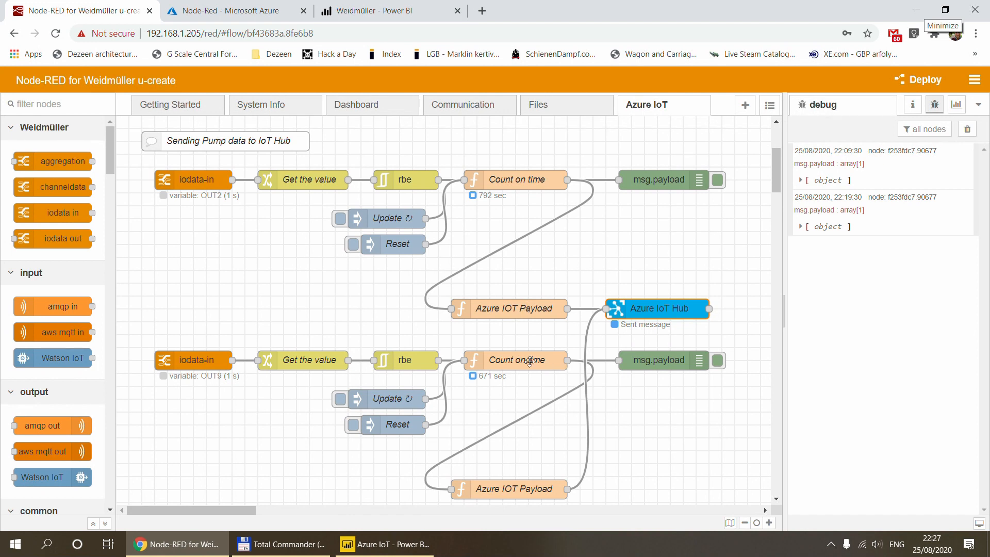
# Open the first pump's Azure IOT Payload function and widen the editor to show its full code.
pyautogui.click(493, 308)
pyautogui.doubleClick(493, 308)
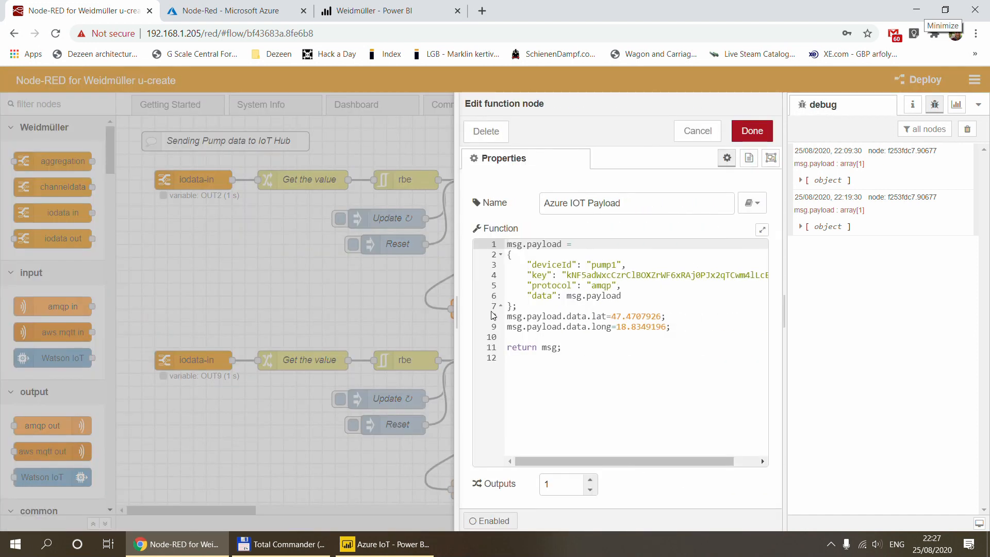
pyautogui.moveTo(456, 308); pyautogui.dragTo(272, 309)
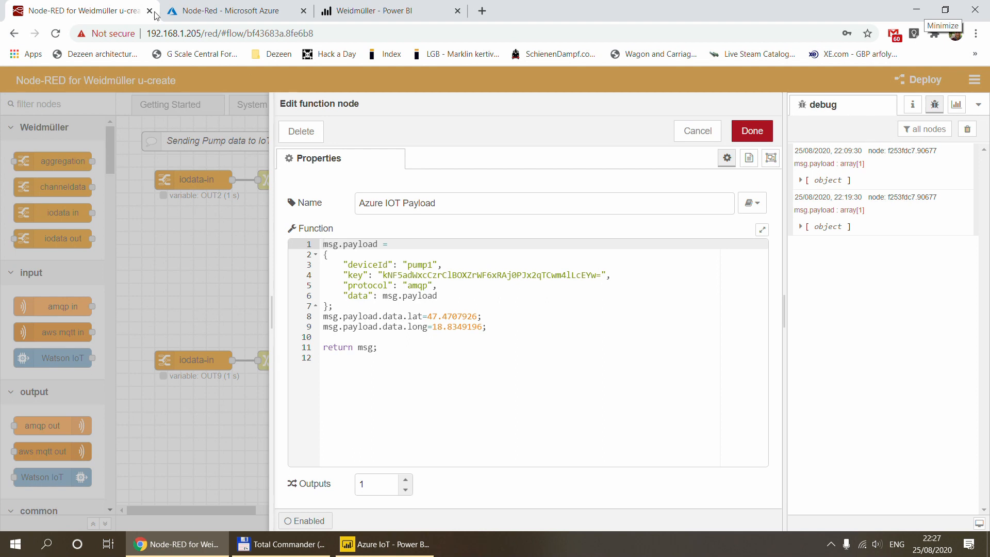
# Switch to the Azure portal and look up the Node-Red hub's IoT devices list.
pyautogui.click(232, 10)
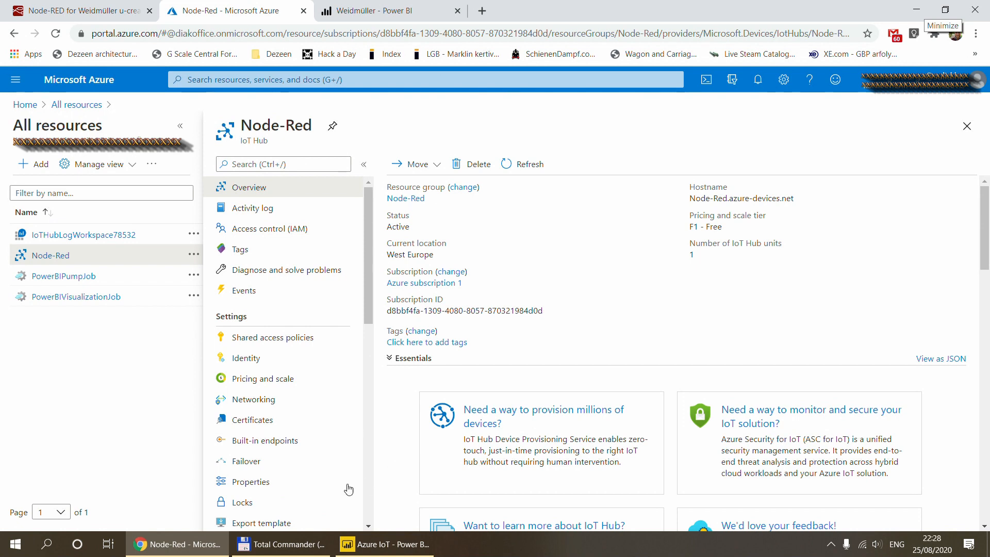
pyautogui.scroll(-5, 346, 485)
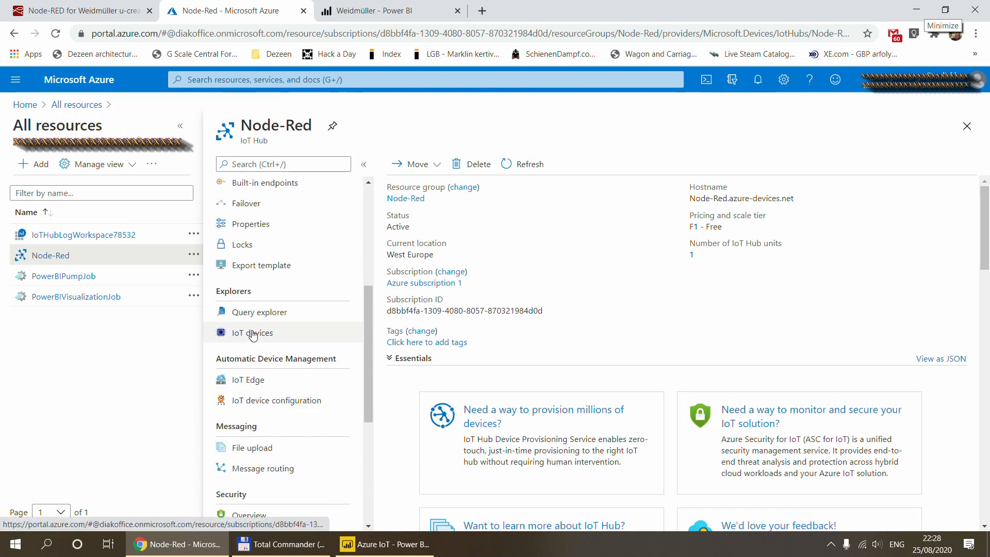
pyautogui.click(248, 334)
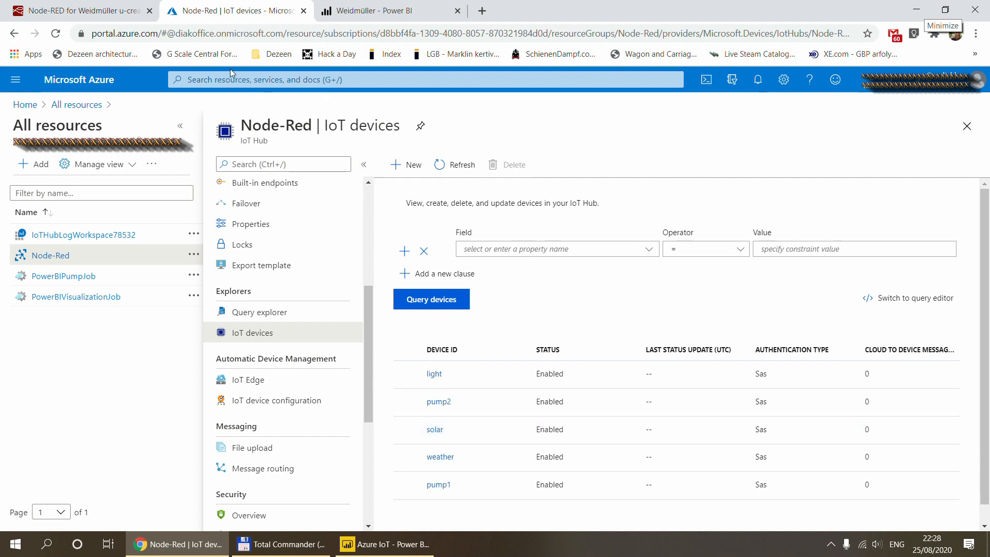
# Return to Node-RED and examine the device, key, protocol, data and coordinate lines in the first pump's Azure IOT Payload function.
pyautogui.click(104, 10)
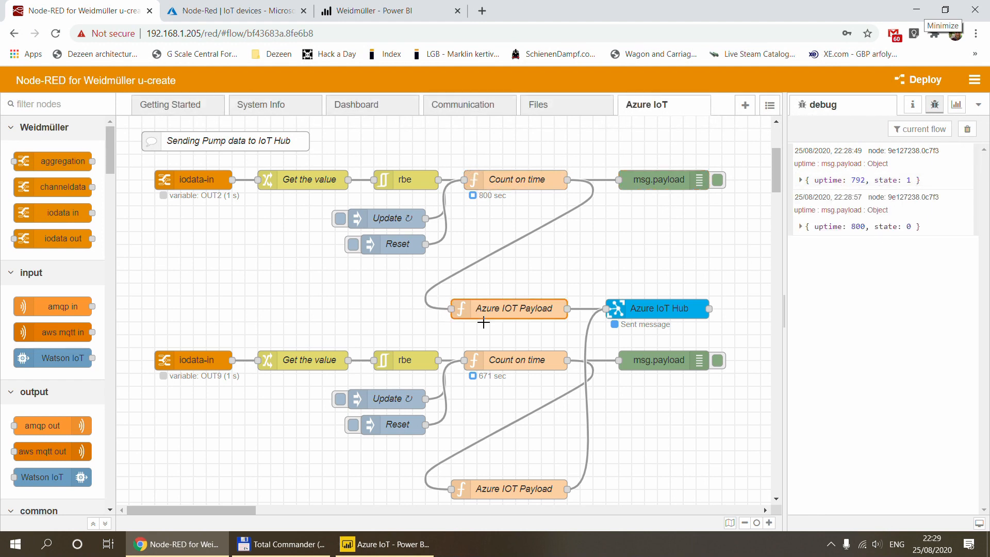
pyautogui.doubleClick(505, 310)
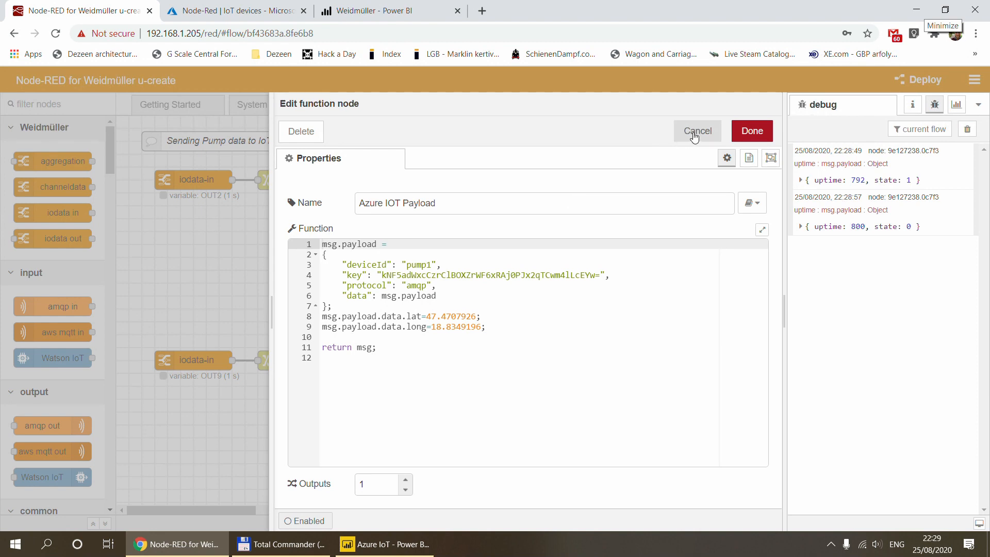
pyautogui.moveTo(443, 294); pyautogui.dragTo(322, 265)
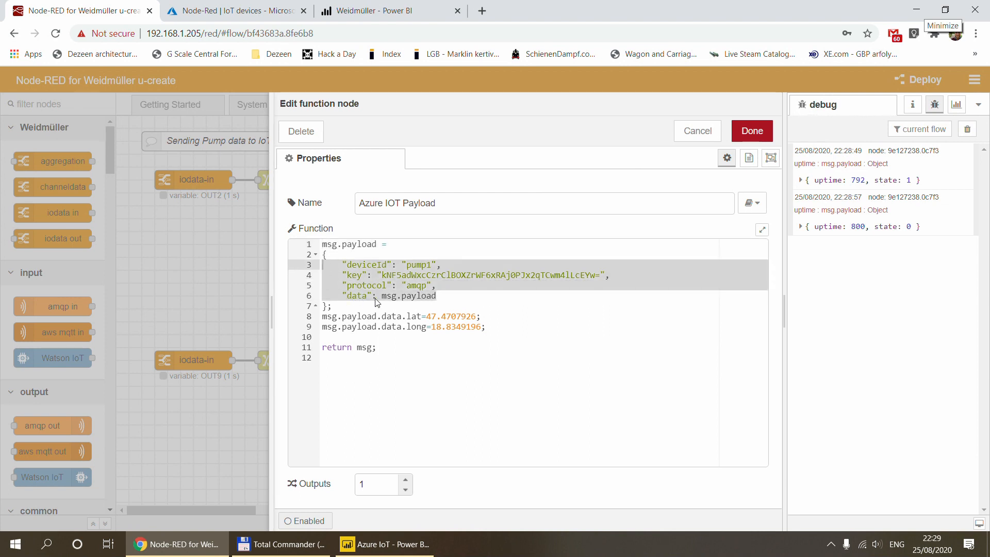
pyautogui.click(396, 297)
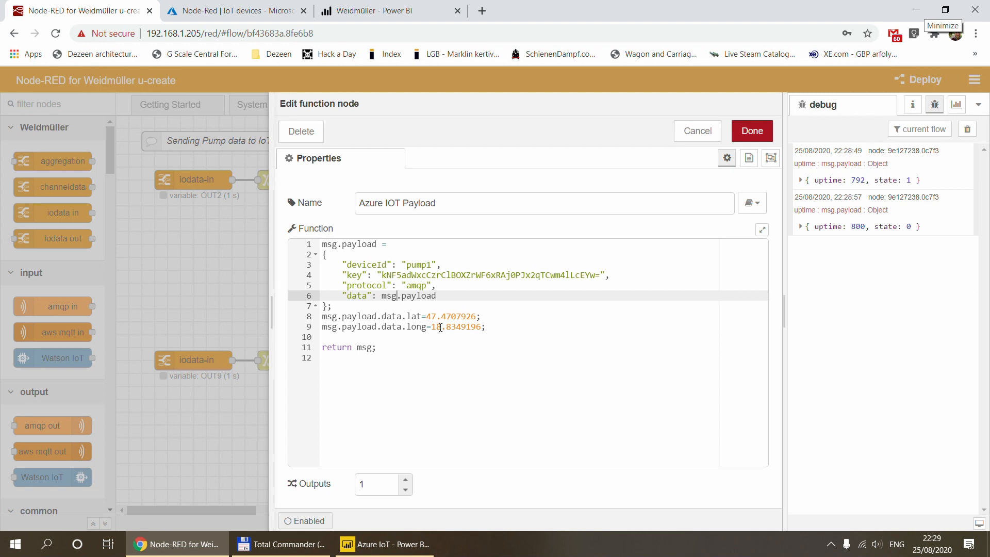
pyautogui.click(690, 133)
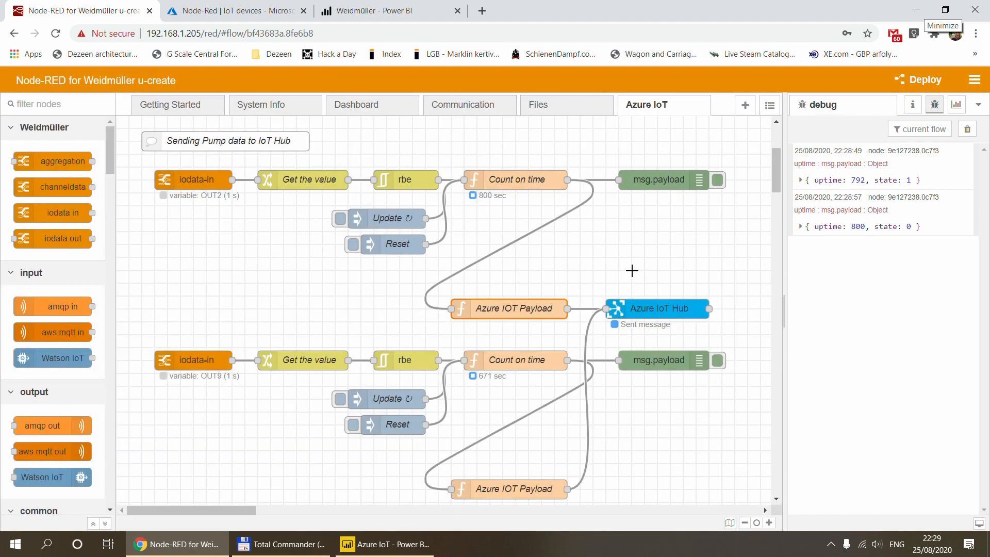
# Examine the device, key and coordinate lines in the second pump's Azure IOT Payload function.
pyautogui.scroll(-1, 631, 267)
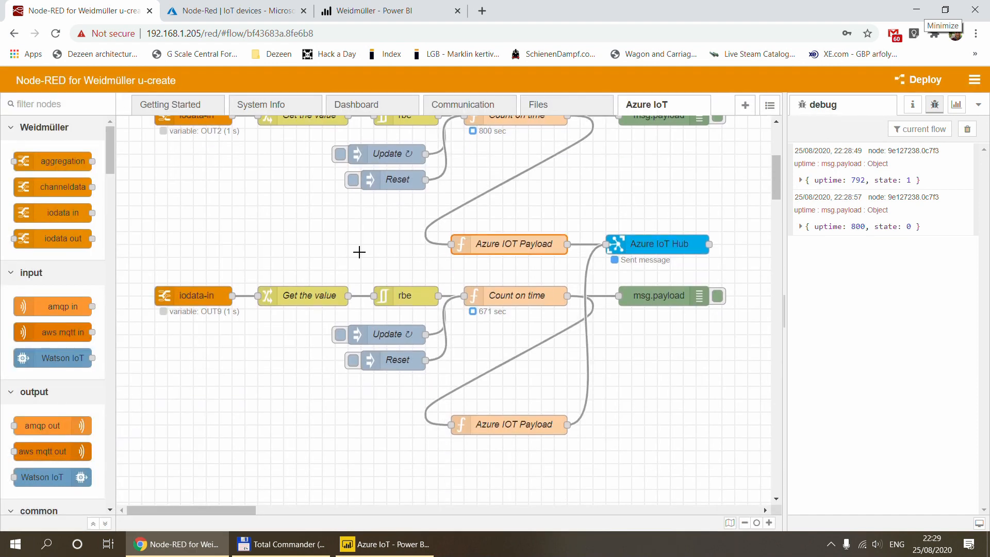
pyautogui.scroll(1, 360, 252)
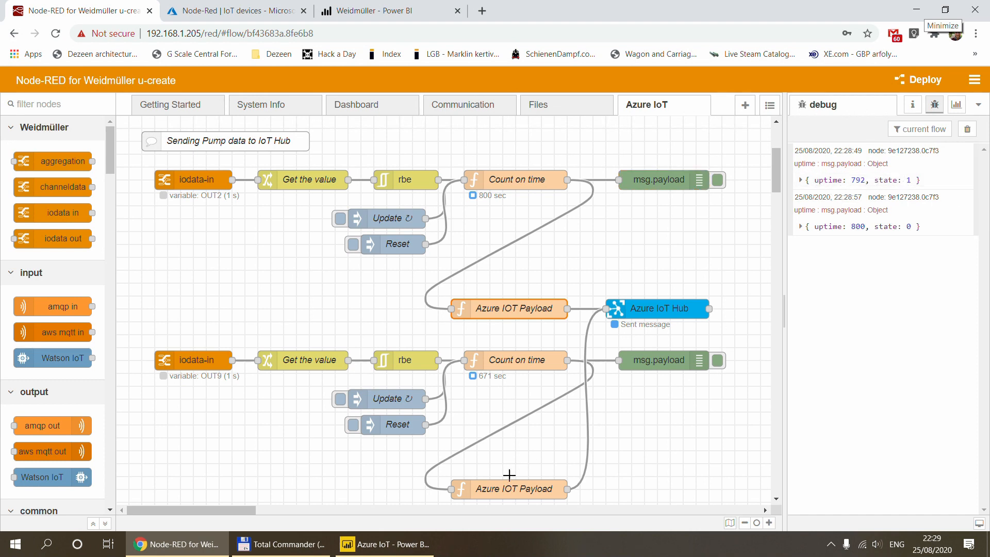
pyautogui.doubleClick(500, 489)
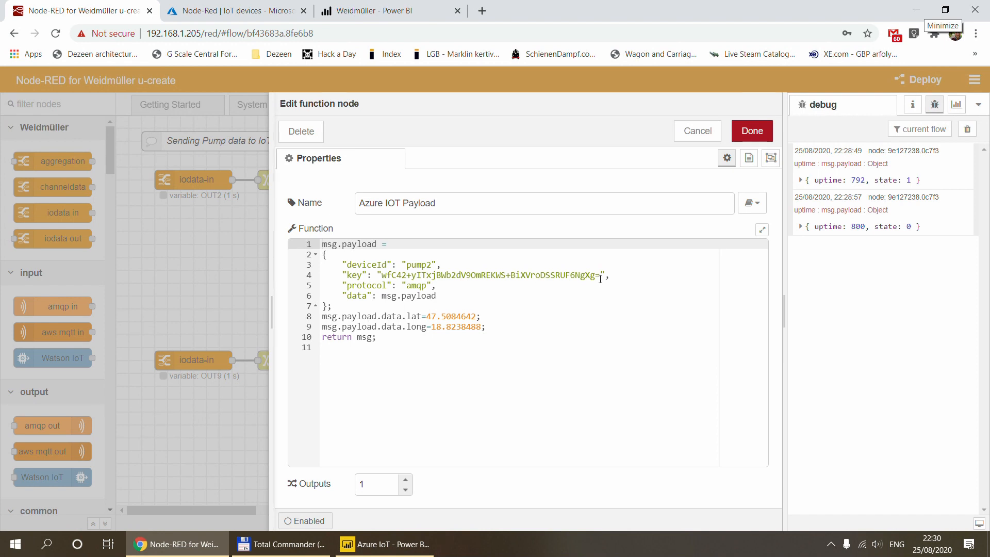
pyautogui.click(698, 131)
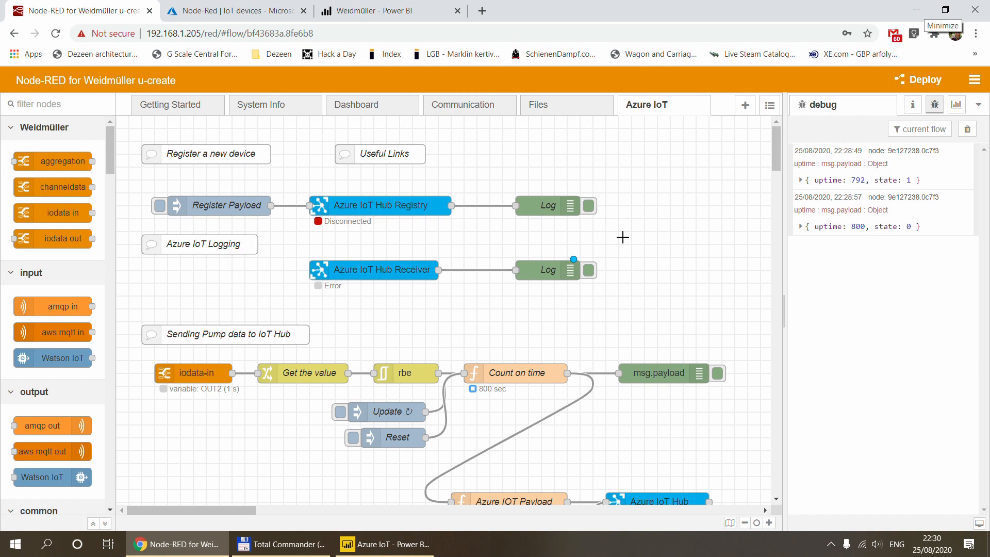
# Check the second pump's Count on time function and reopen its Azure IOT Payload function.
pyautogui.scroll(-2, 623, 245)
pyautogui.scroll(-2, 622, 245)
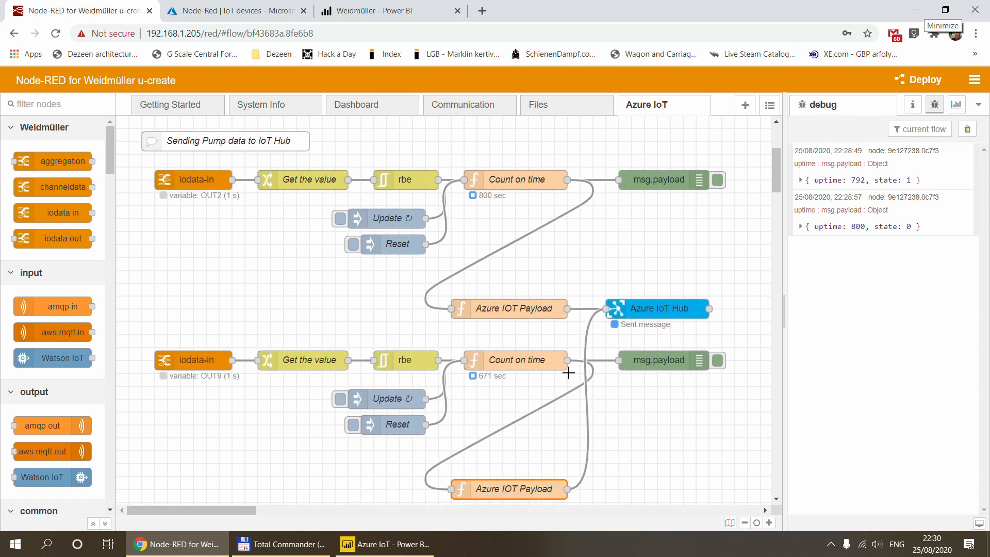
pyautogui.doubleClick(518, 361)
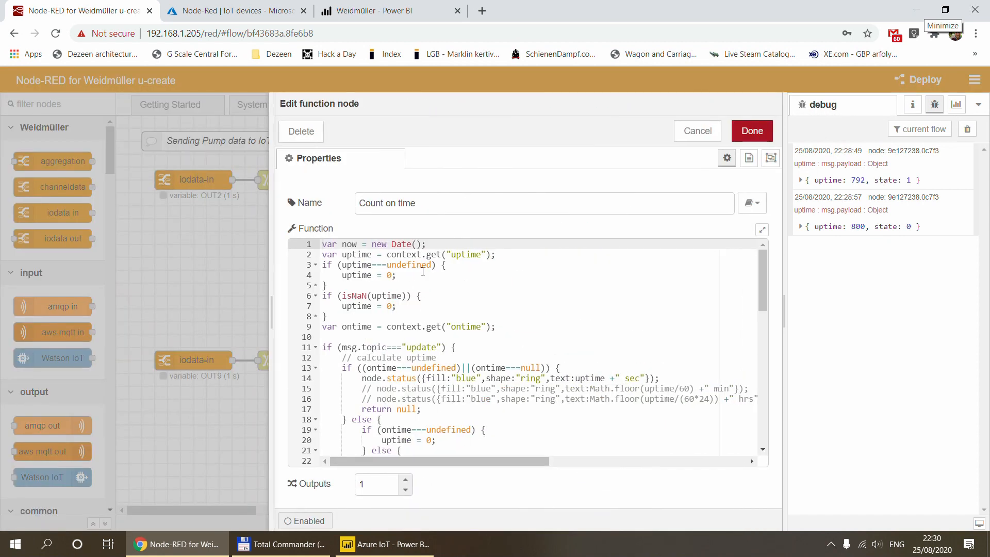
pyautogui.click(694, 132)
pyautogui.doubleClick(509, 486)
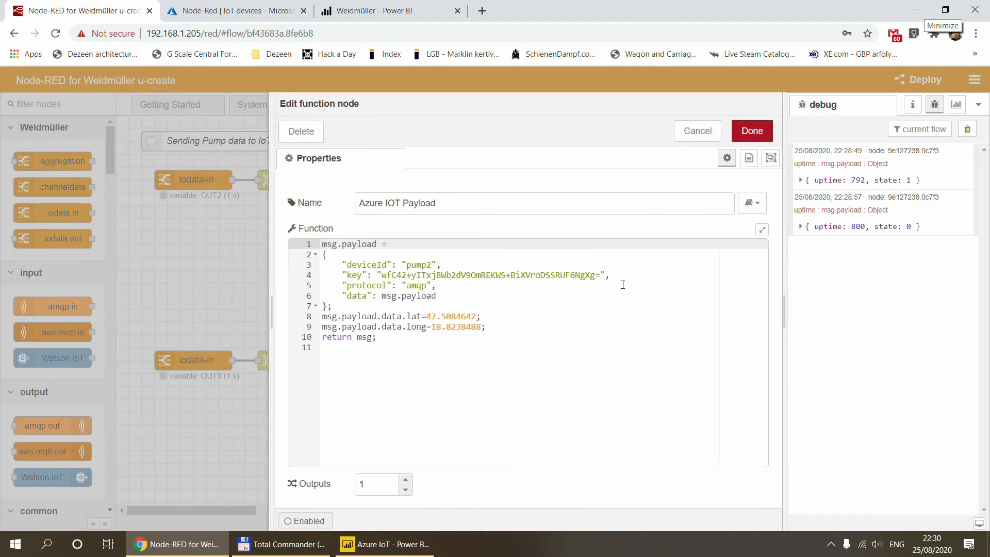
# Close the second pump's Azure IOT Payload function without changes and look over the iodata-in nodes of both pump flows.
pyautogui.click(696, 132)
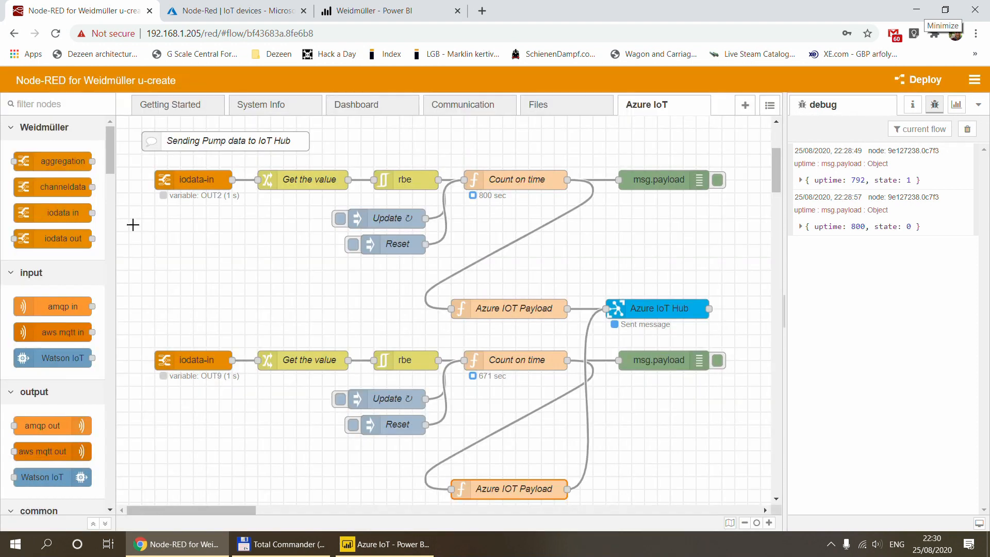
pyautogui.click(180, 181)
pyautogui.click(196, 362)
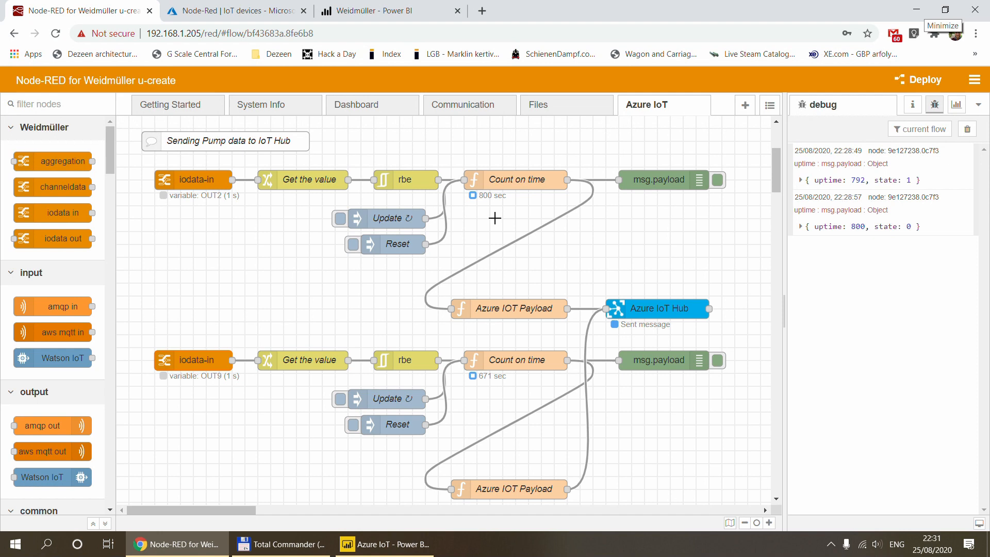
# Select the nodes of the device registration flow and review the pump flow with its debug messages.
pyautogui.scroll(4, 612, 262)
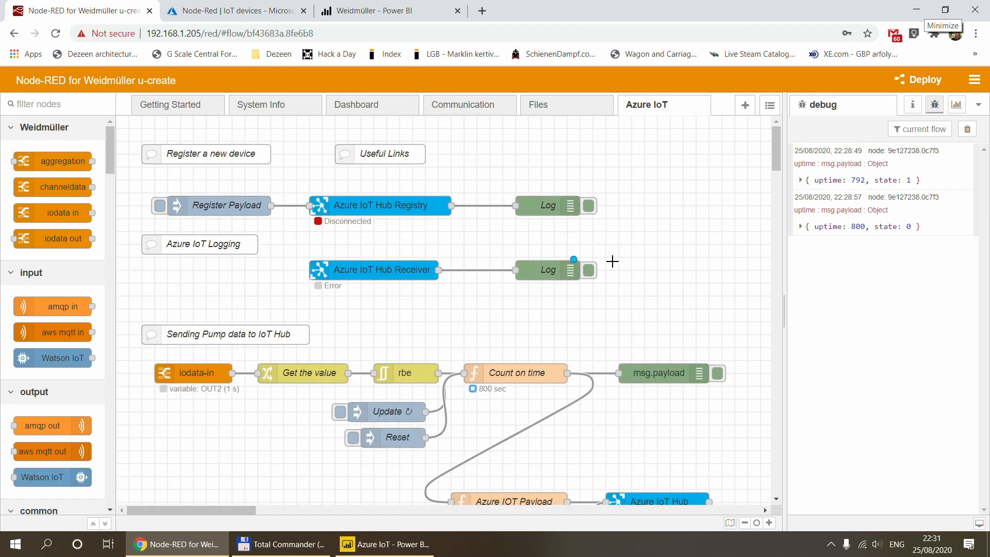
pyautogui.moveTo(140, 189); pyautogui.dragTo(622, 232)
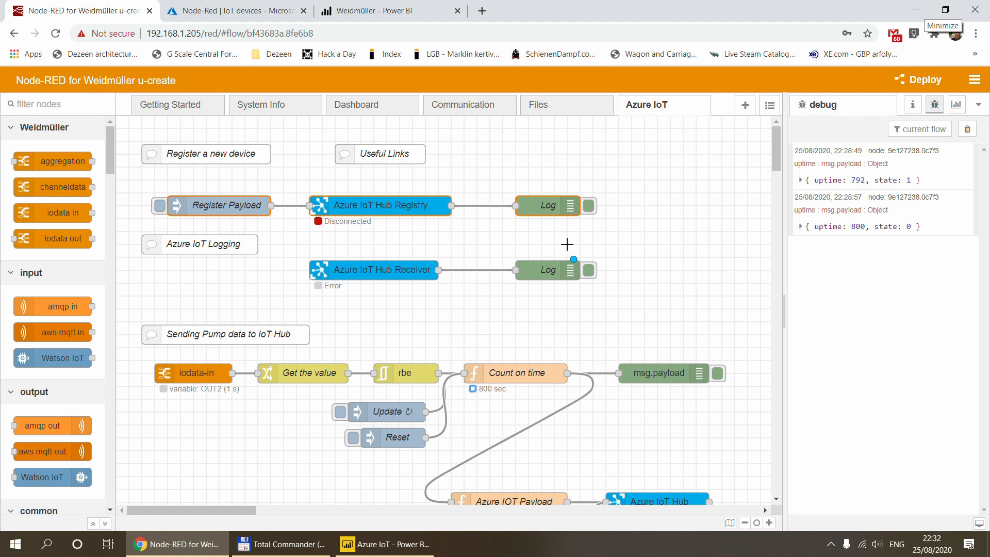
pyautogui.scroll(-3, 567, 243)
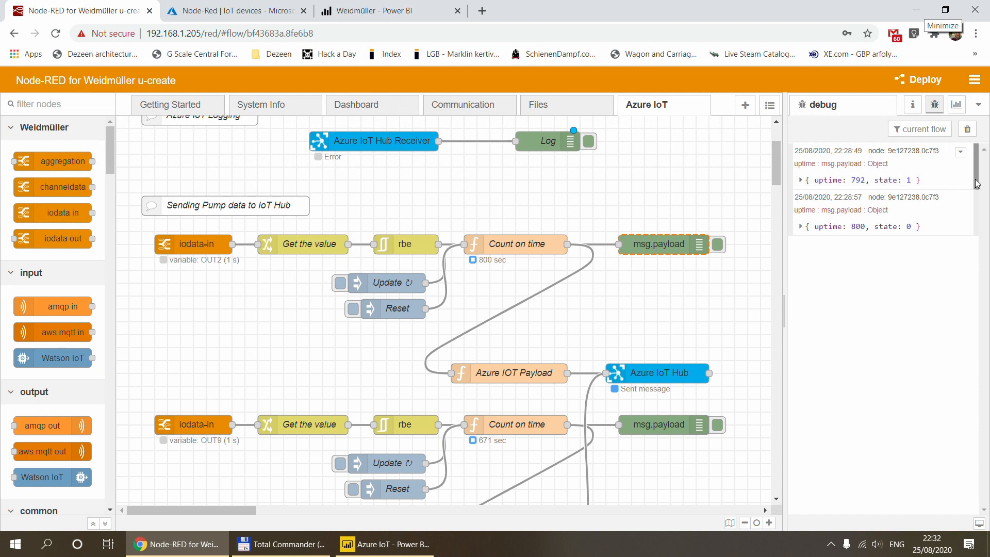
pyautogui.moveTo(971, 183)
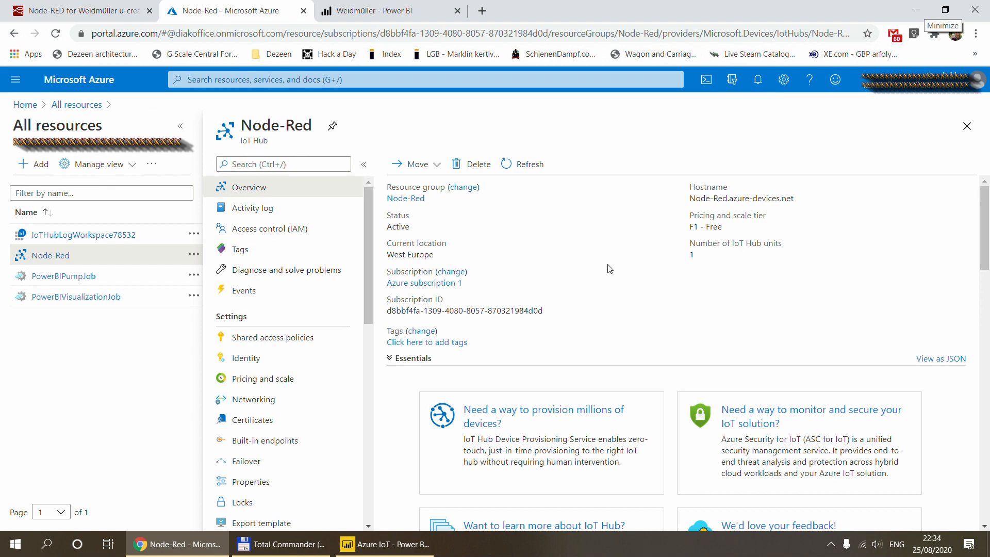
# Examine the Node-Red IoT Hub's daily message usage and quota, device-to-cloud messages, connected devices and total devices in the Azure portal.
pyautogui.scroll(-10, 611, 268)
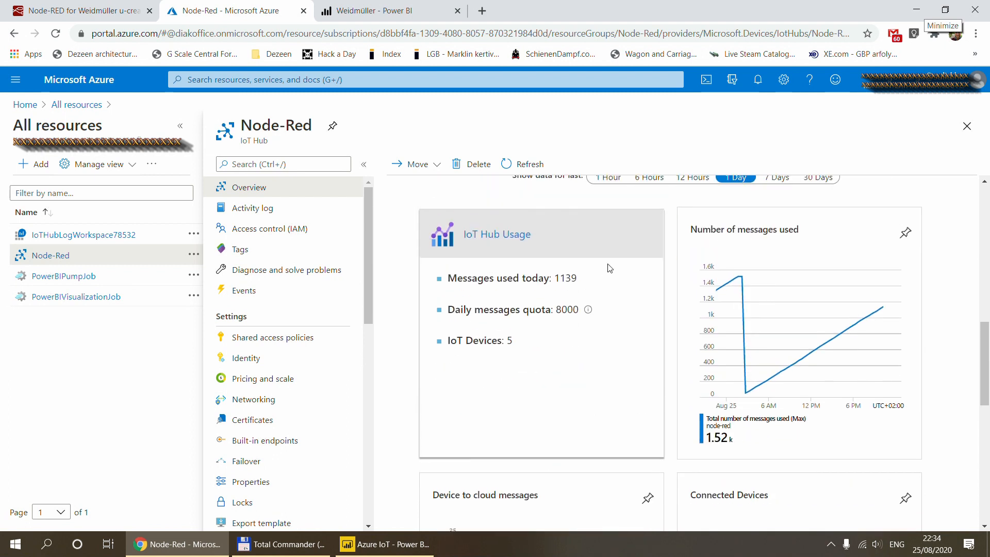
pyautogui.moveTo(756, 334)
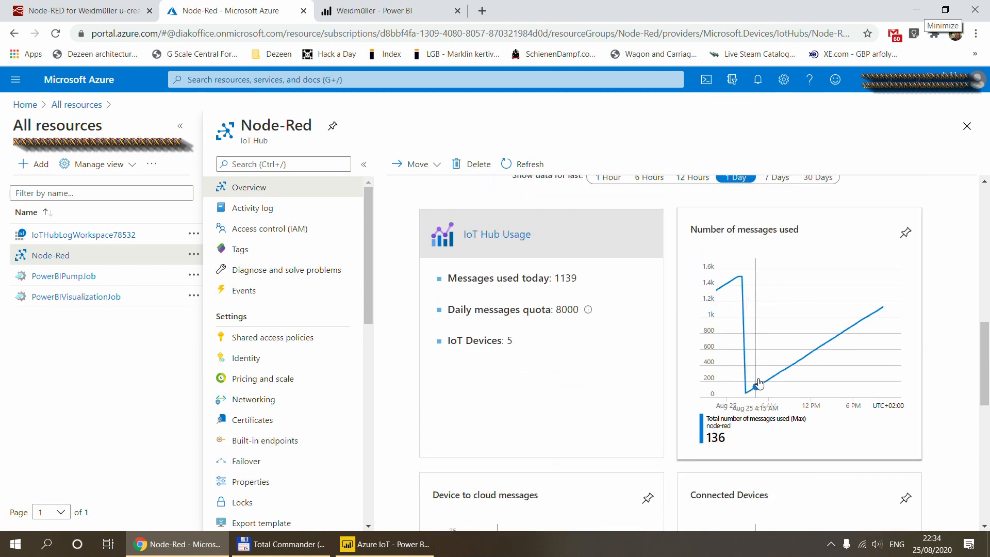
pyautogui.scroll(-4, 550, 380)
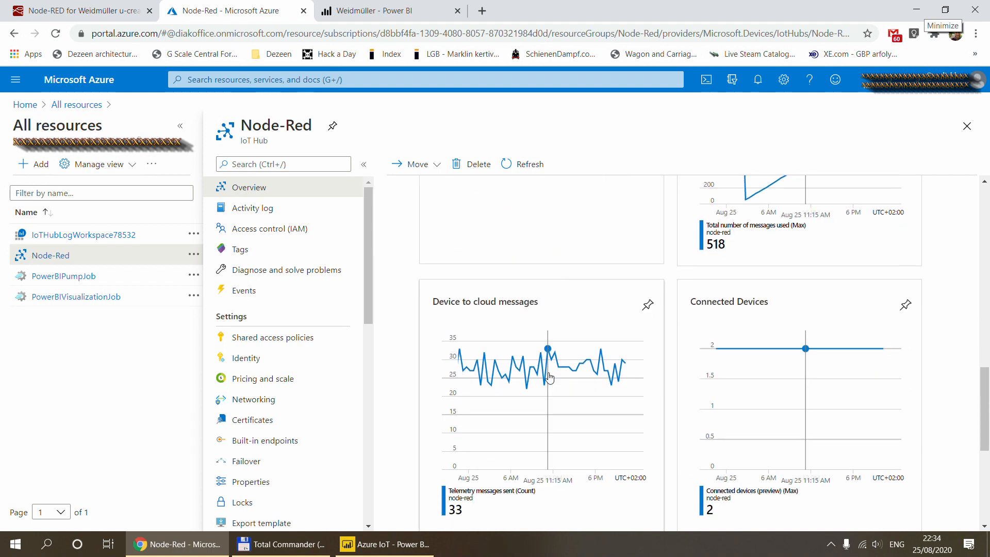
pyautogui.scroll(-4, 607, 388)
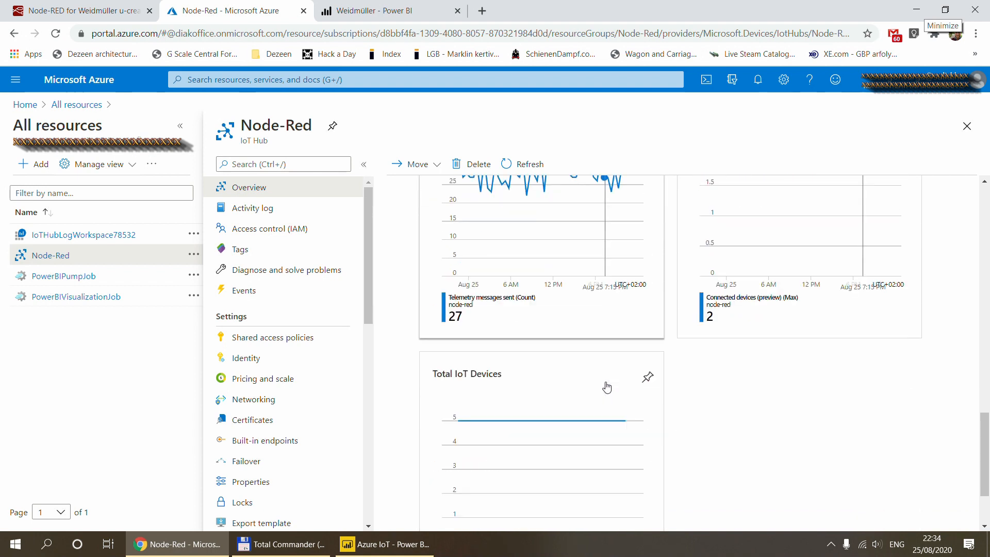
pyautogui.scroll(-2, 607, 388)
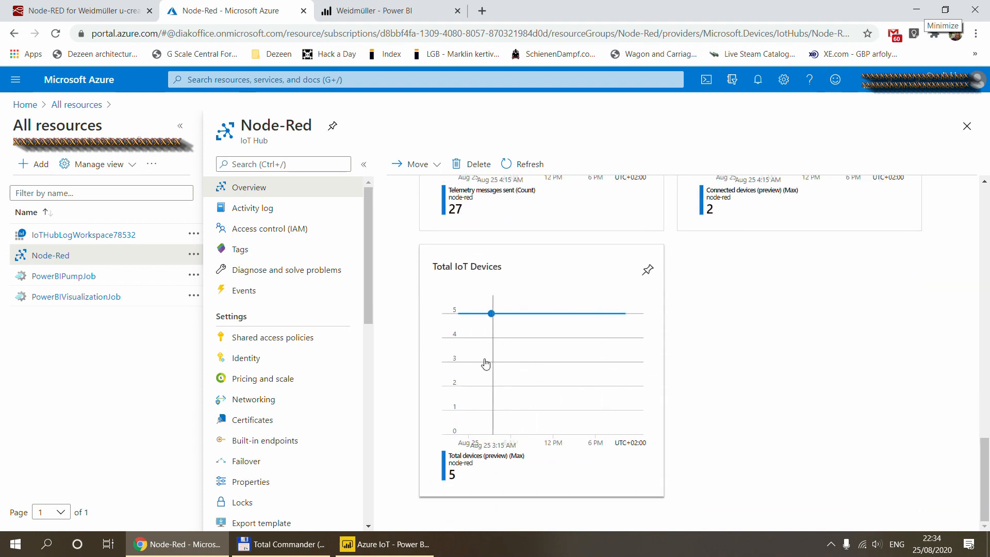
pyautogui.scroll(4, 673, 338)
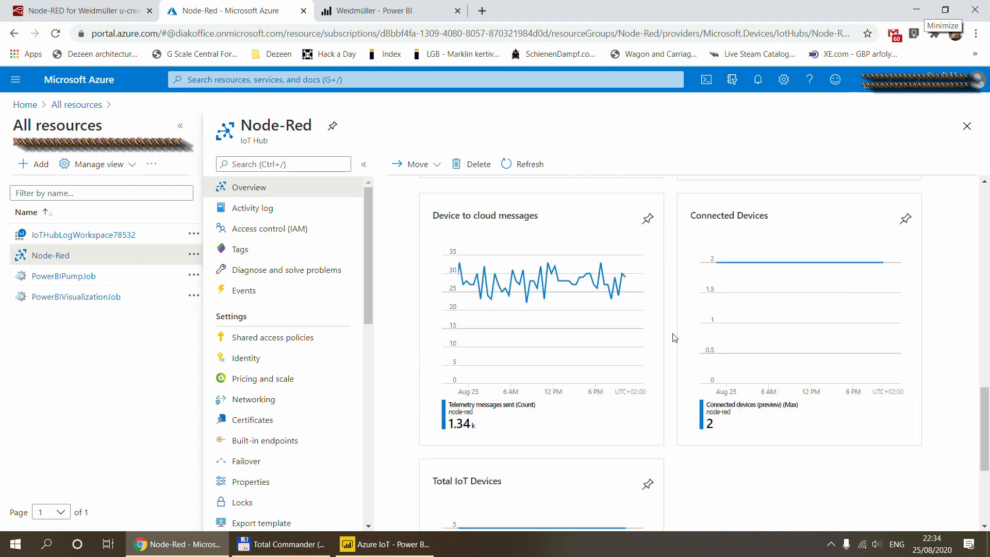
pyautogui.scroll(6, 673, 338)
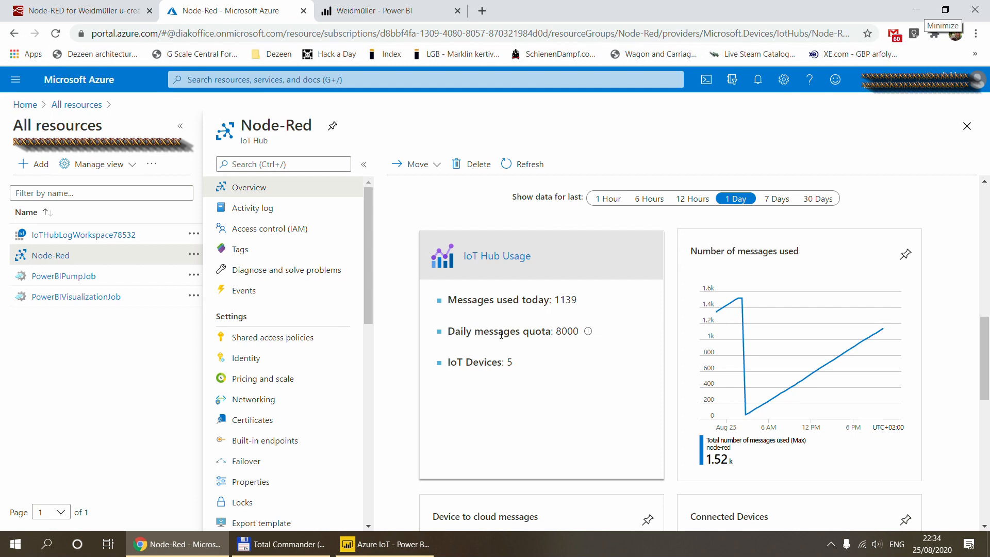
pyautogui.moveTo(555, 333); pyautogui.dragTo(581, 333)
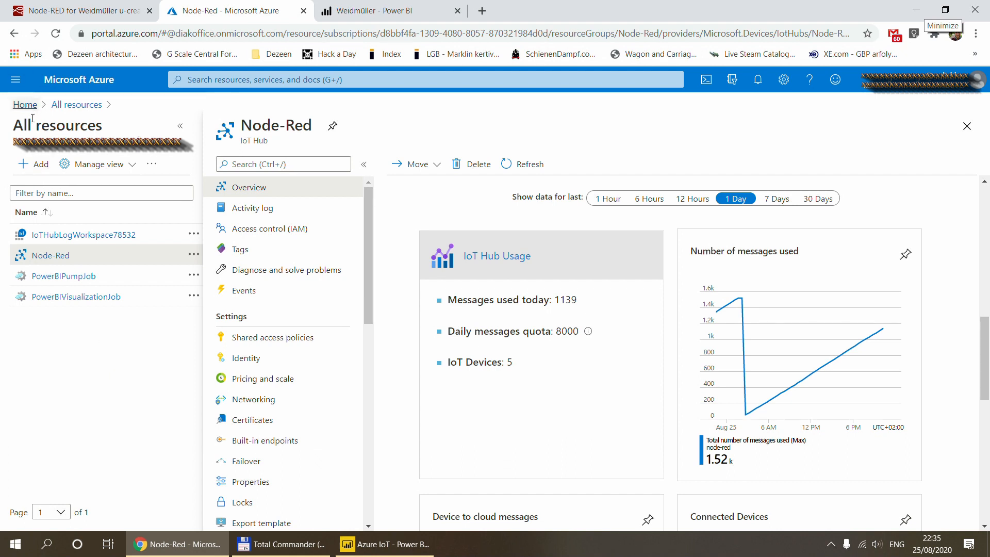
# Search the Azure Marketplace for "stream ana" and open the creation form for a Stream Analytics job.
pyautogui.click(24, 167)
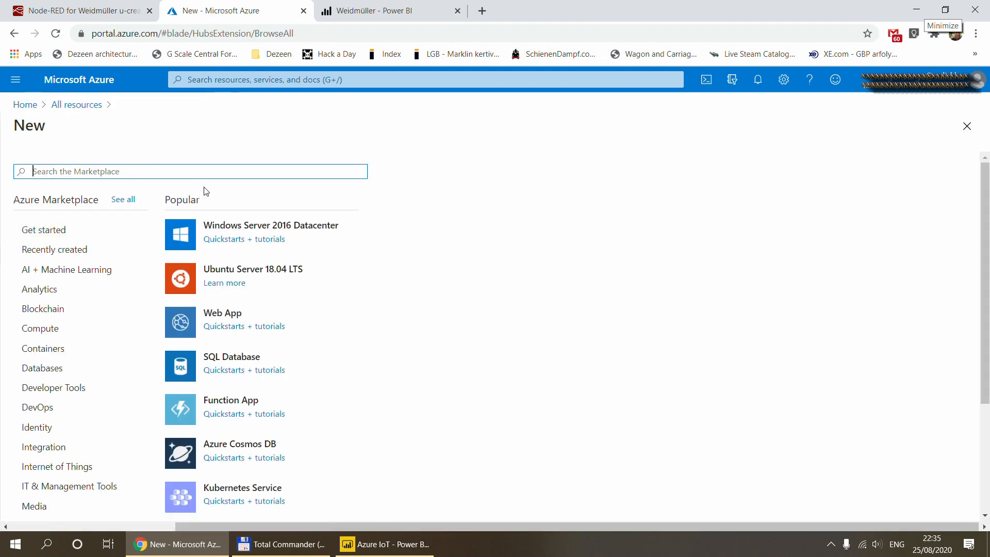
pyautogui.write('s')
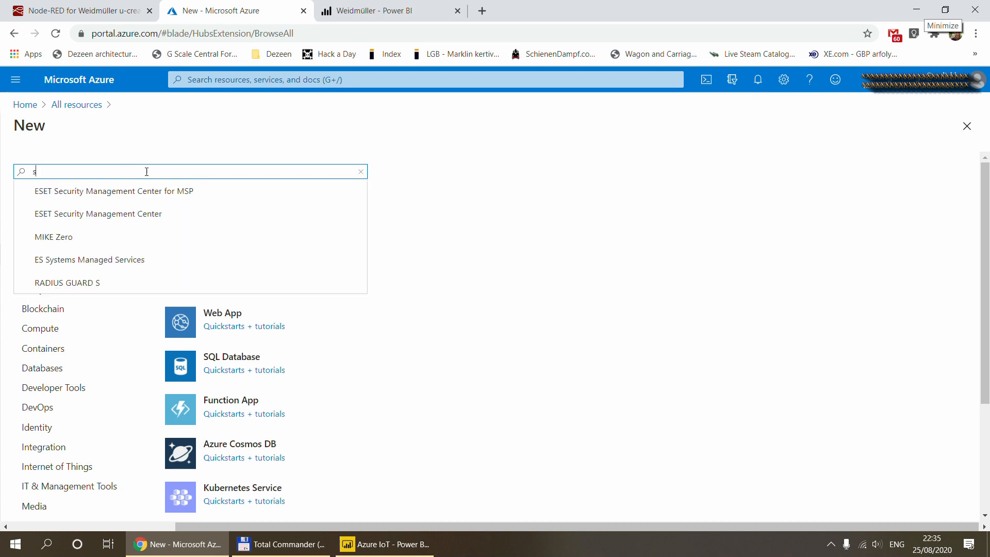
pyautogui.write('tream ana')
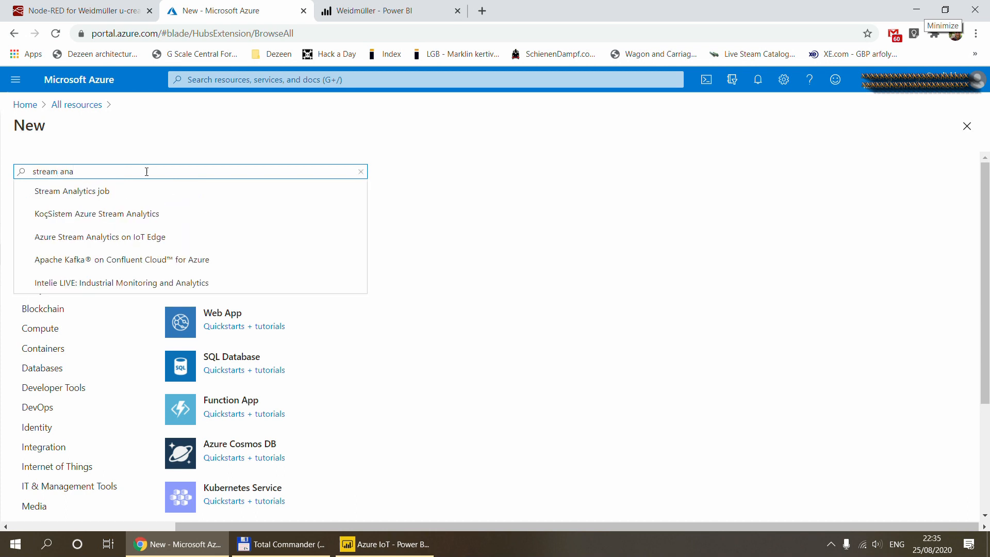
pyautogui.click(125, 195)
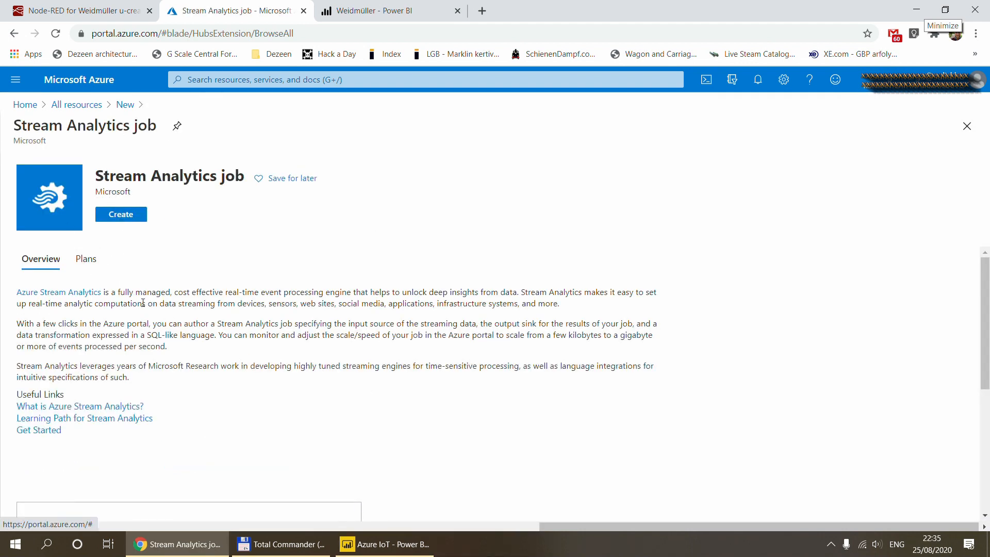
pyautogui.click(122, 214)
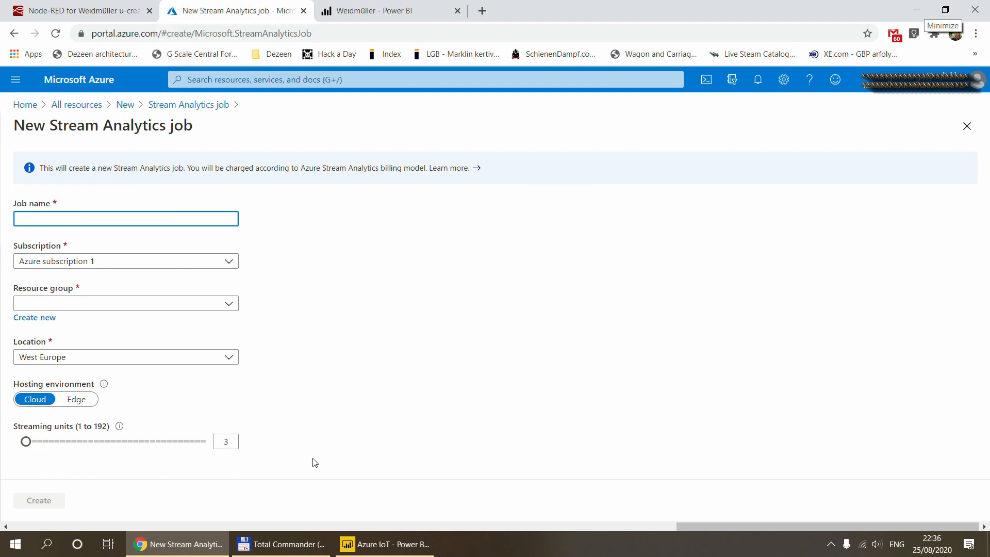
# Open the existing PowerBIVisualizationJob from the portal home page and check the details of its PowerBIVisualizationInput.
pyautogui.click(24, 107)
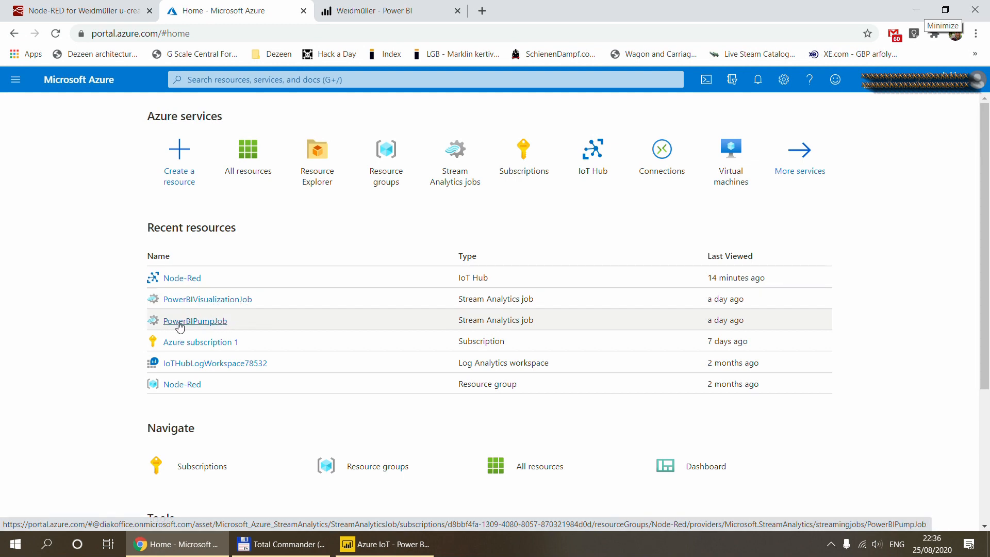
pyautogui.click(230, 300)
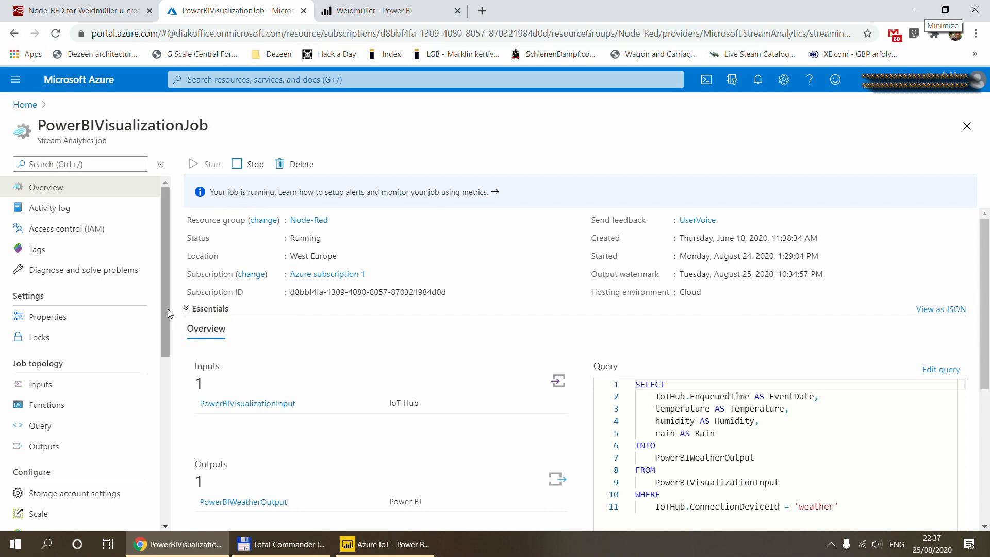
pyautogui.click(54, 386)
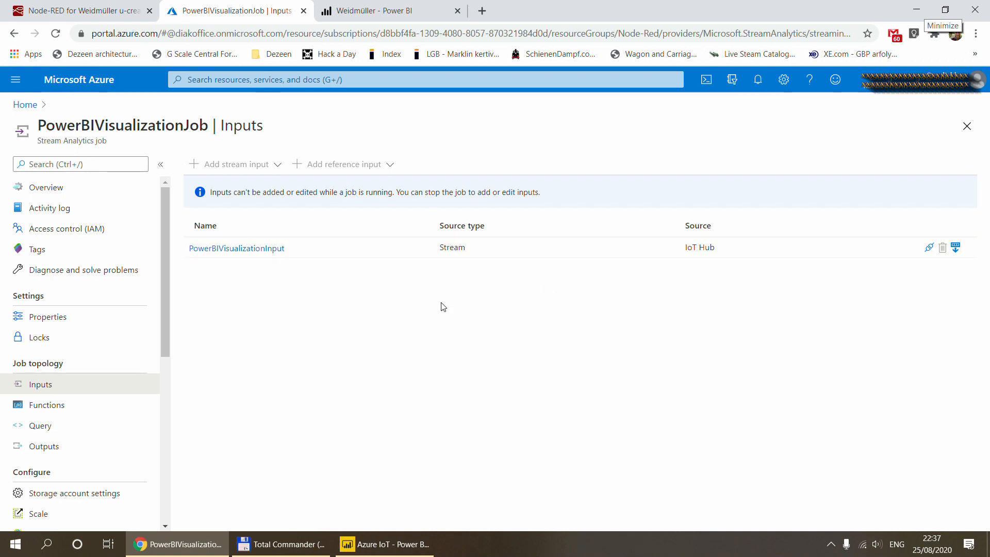
pyautogui.click(232, 249)
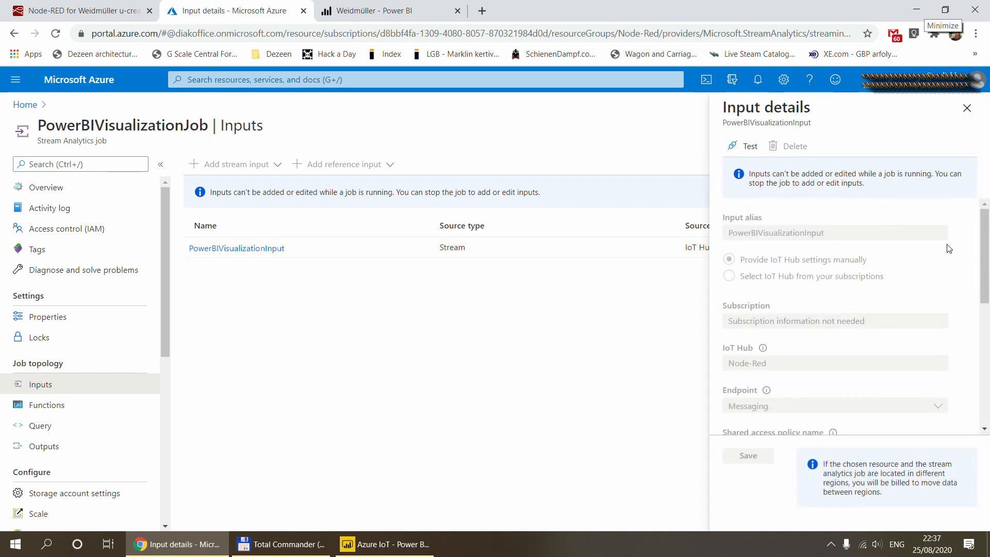
pyautogui.moveTo(985, 244); pyautogui.dragTo(987, 209)
pyautogui.click(967, 108)
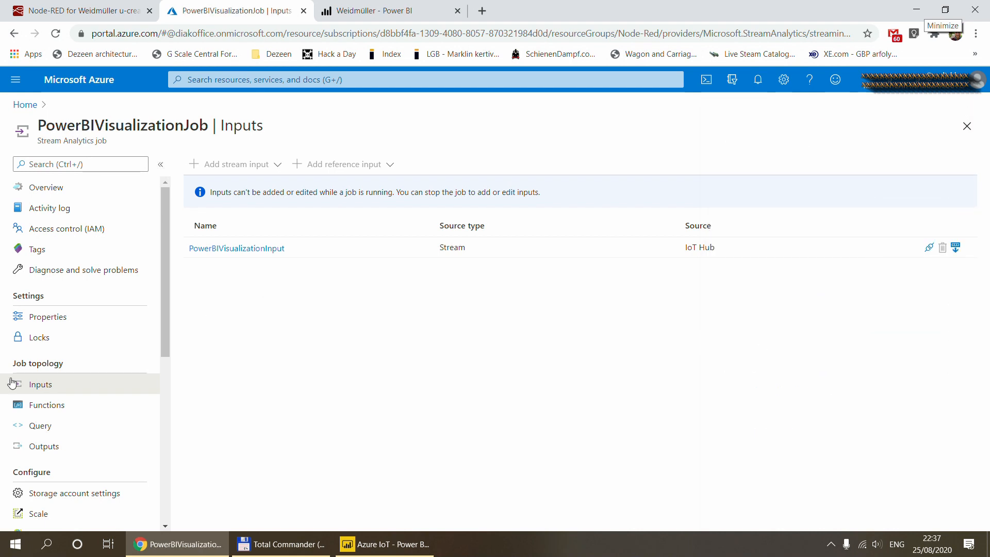
# Check the workspace, dataset, table and authentication settings of the job's PowerBIWeatherOutput.
pyautogui.click(35, 447)
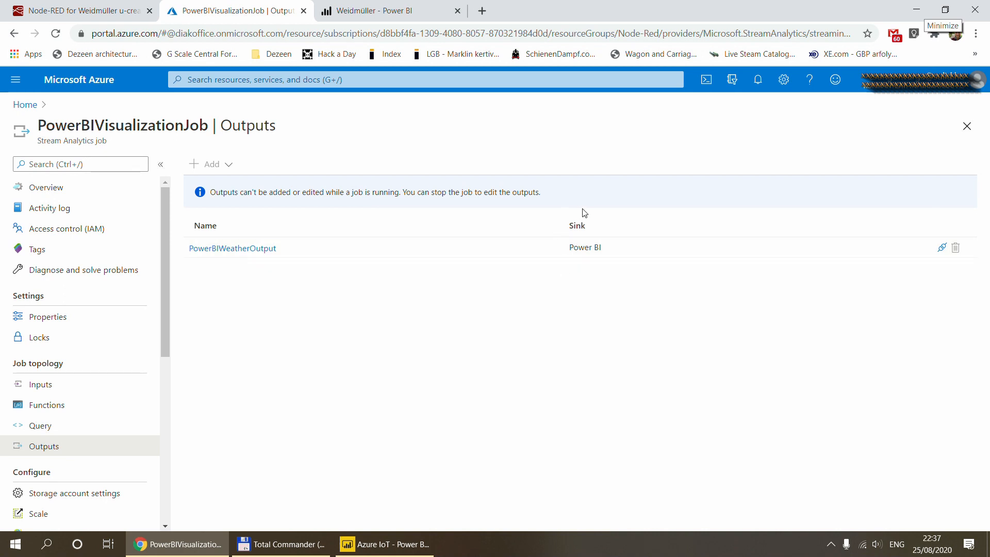
pyautogui.click(239, 249)
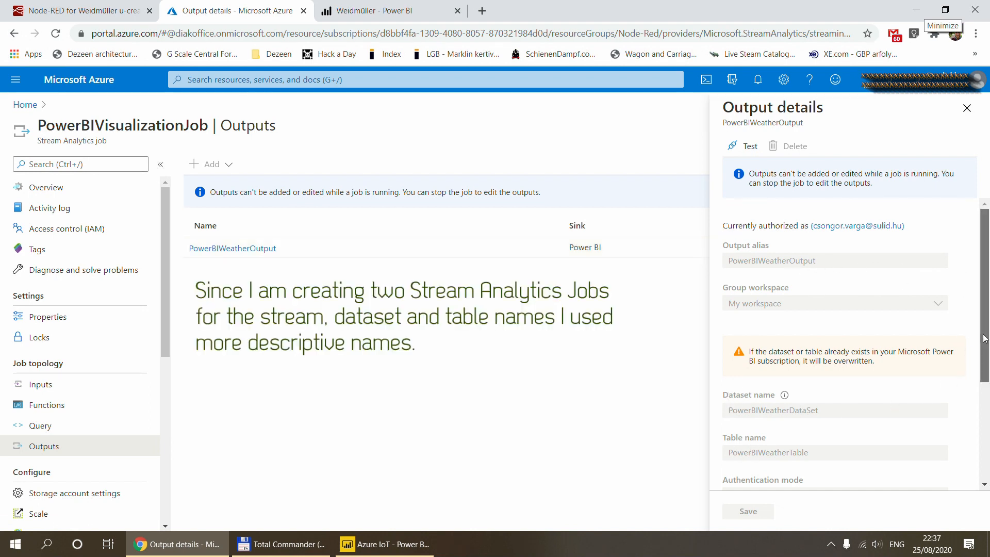
pyautogui.moveTo(978, 349); pyautogui.dragTo(979, 443)
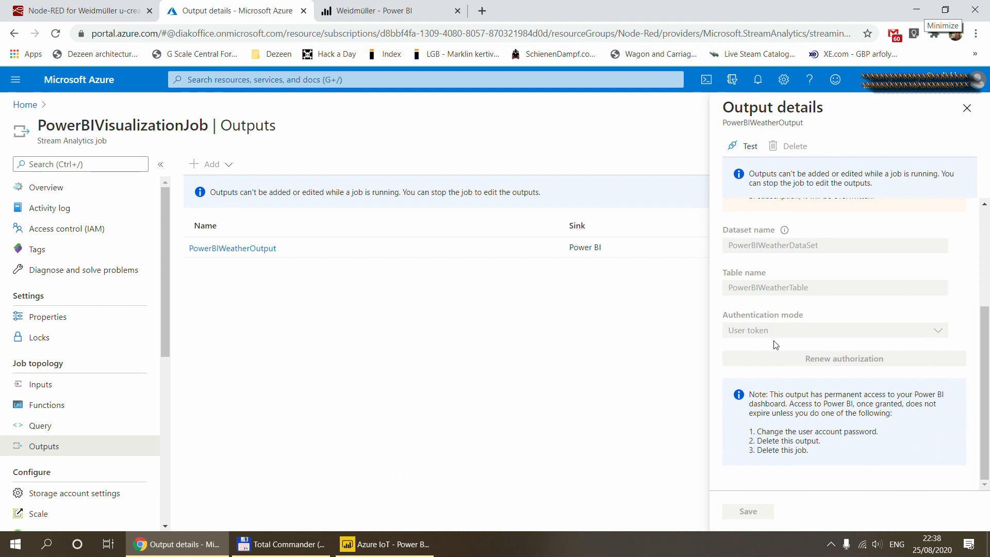
pyautogui.click(967, 108)
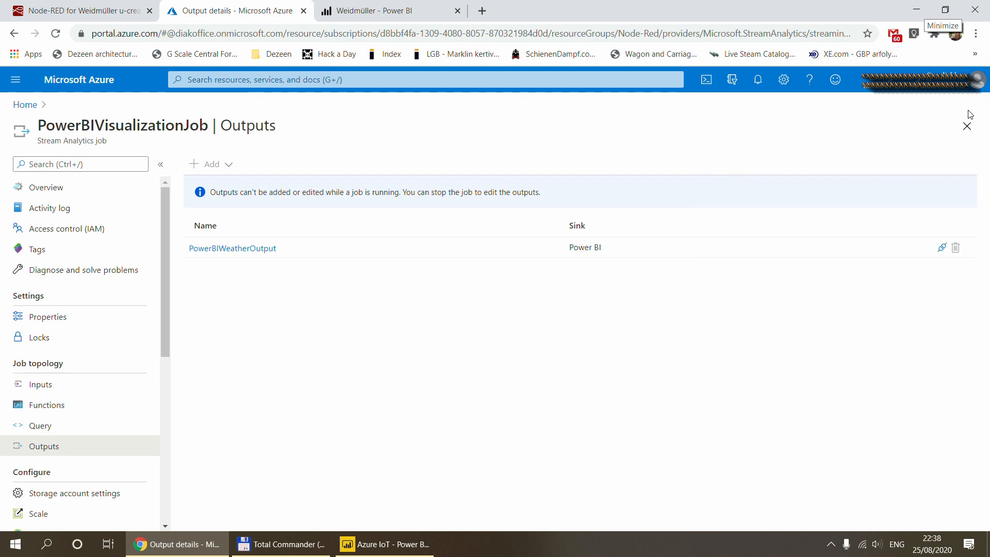
# Open the job's query, enlarge the input preview and examine the WHERE clause that filters on the 'weather' device.
pyautogui.click(54, 430)
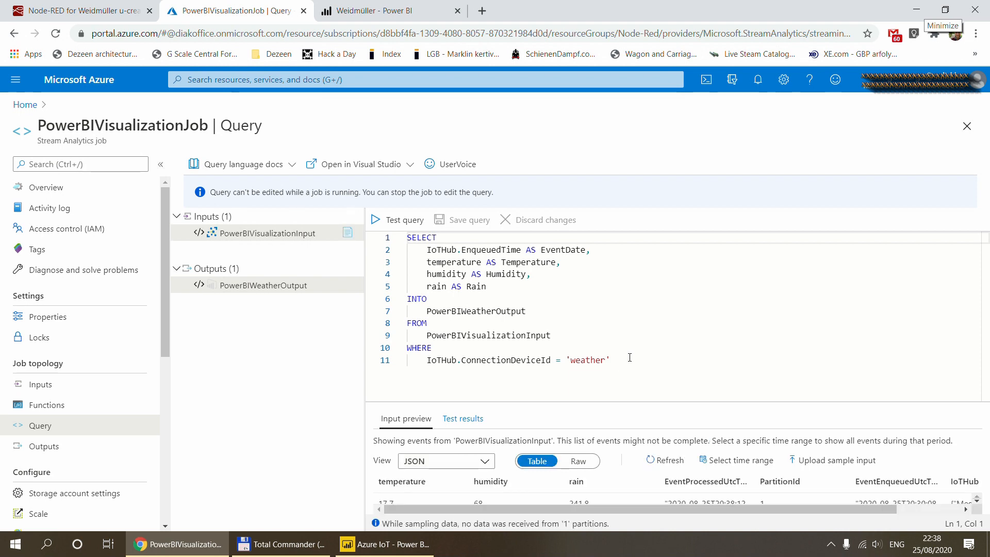
pyautogui.moveTo(535, 402); pyautogui.dragTo(535, 380)
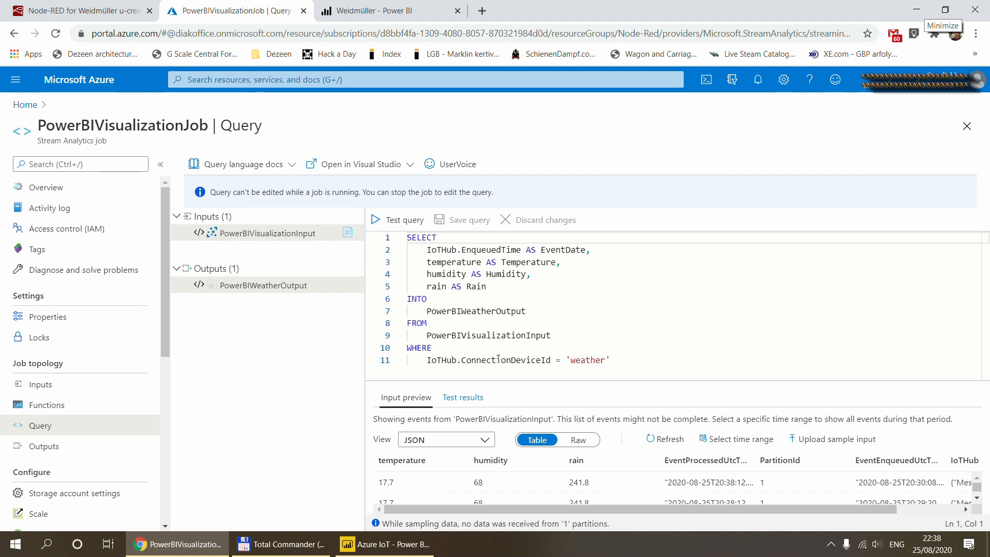
pyautogui.moveTo(630, 359); pyautogui.dragTo(408, 350)
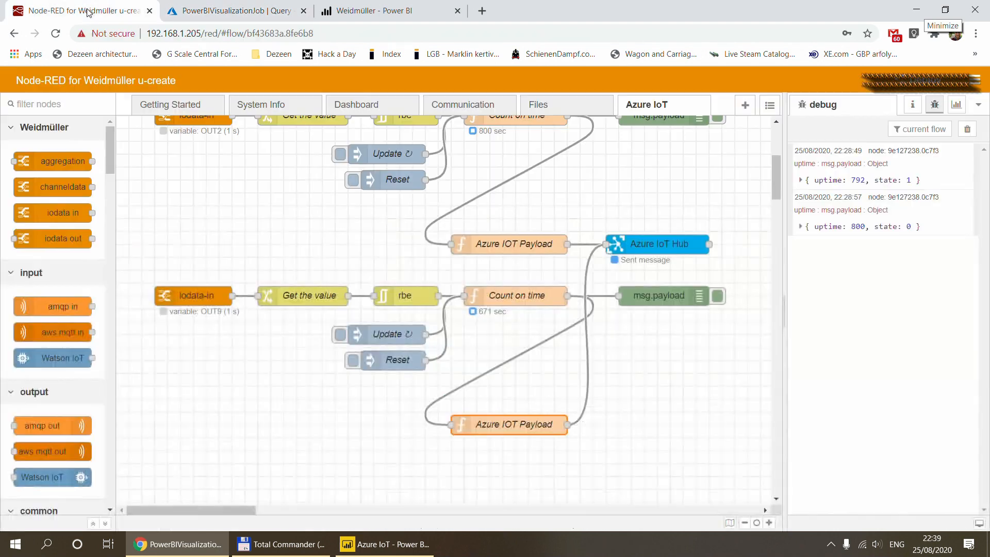
# Return to Node-RED and check the properties of the Azure IoT Hub Registry node without changing them.
pyautogui.click(88, 12)
pyautogui.scroll(5, 400, 262)
pyautogui.doubleClick(387, 204)
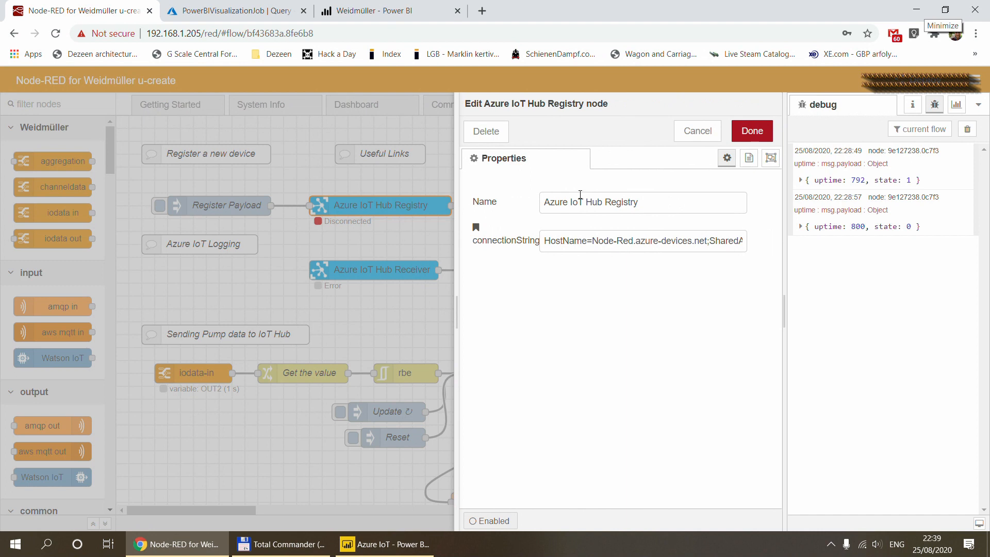
pyautogui.click(698, 130)
# Check the Register Payload inject node and the Azure IOT Payload function node, closing both without changes.
pyautogui.click(205, 207)
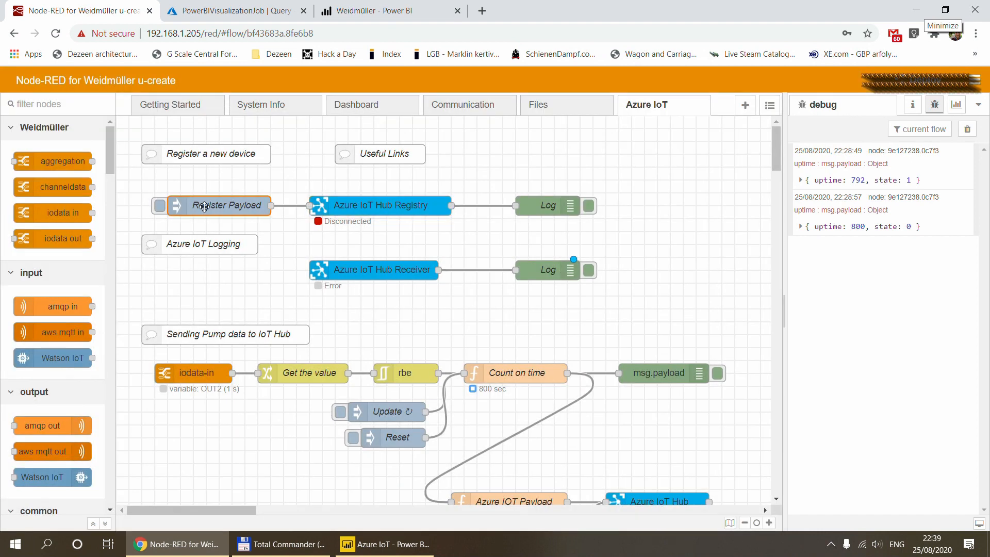
pyautogui.doubleClick(204, 207)
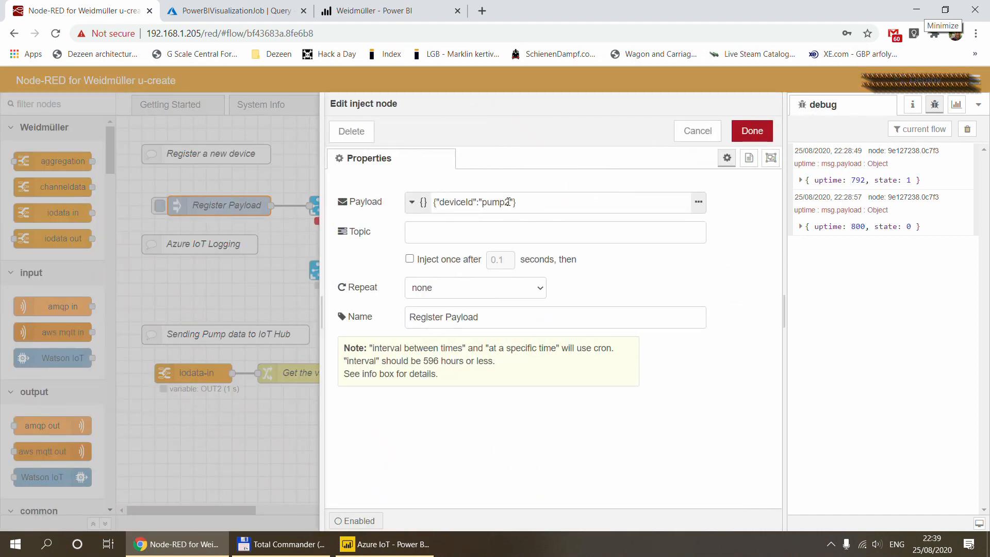
pyautogui.click(697, 130)
pyautogui.click(523, 497)
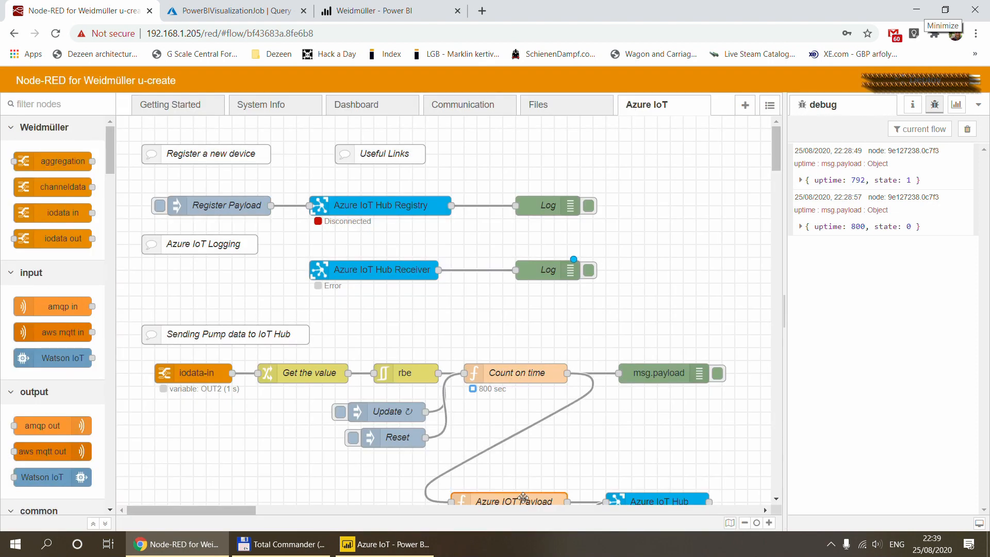
pyautogui.doubleClick(496, 499)
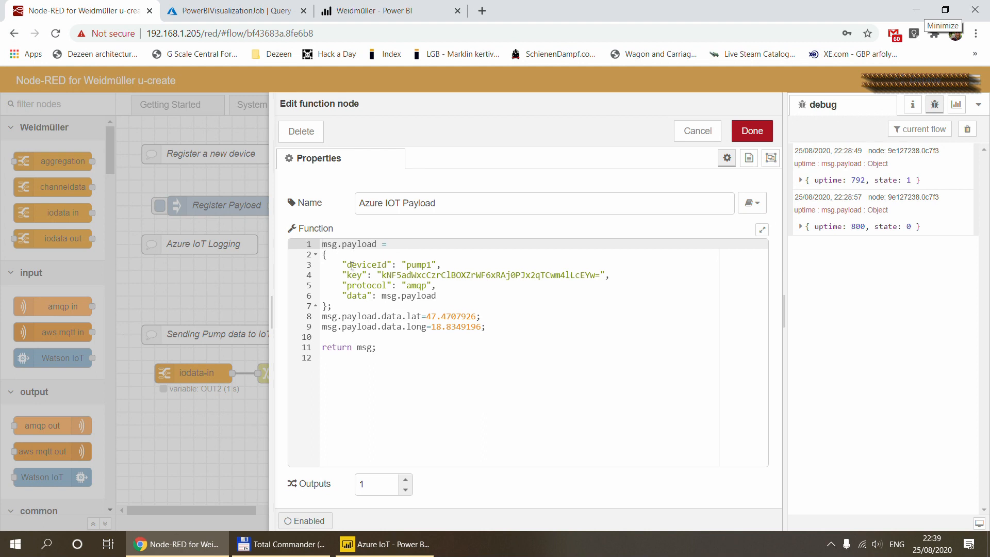
pyautogui.click(697, 130)
# Return to the Azure portal and examine the weather query's WHERE, FROM, INTO and SELECT clauses, including the EventDate alias.
pyautogui.click(237, 10)
pyautogui.moveTo(610, 360); pyautogui.dragTo(379, 353)
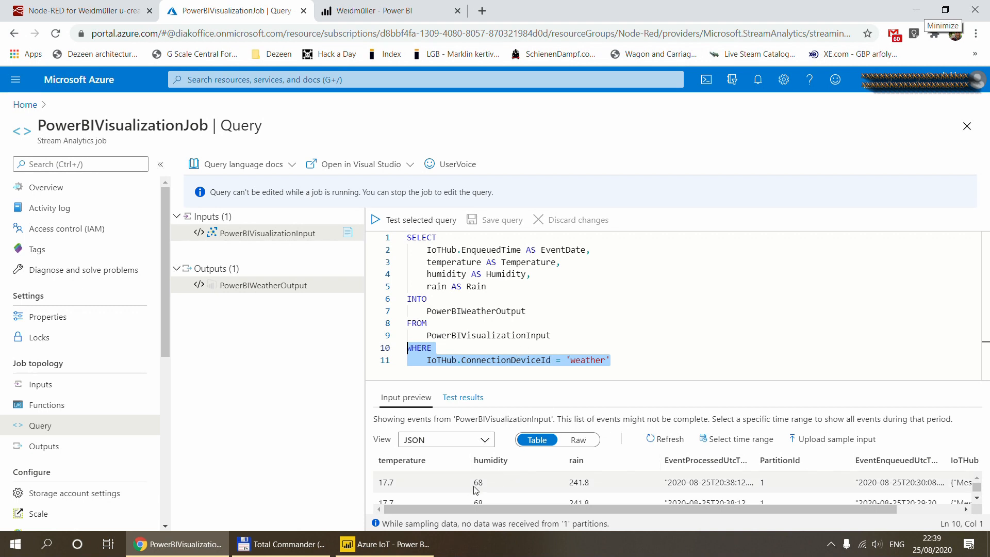
pyautogui.moveTo(550, 336); pyautogui.dragTo(408, 323)
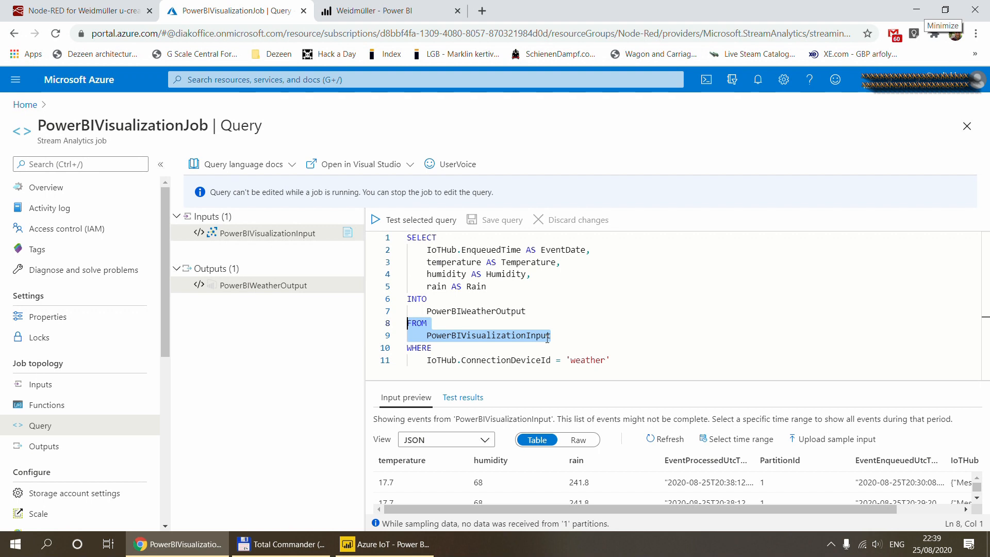
pyautogui.moveTo(526, 311); pyautogui.dragTo(409, 297)
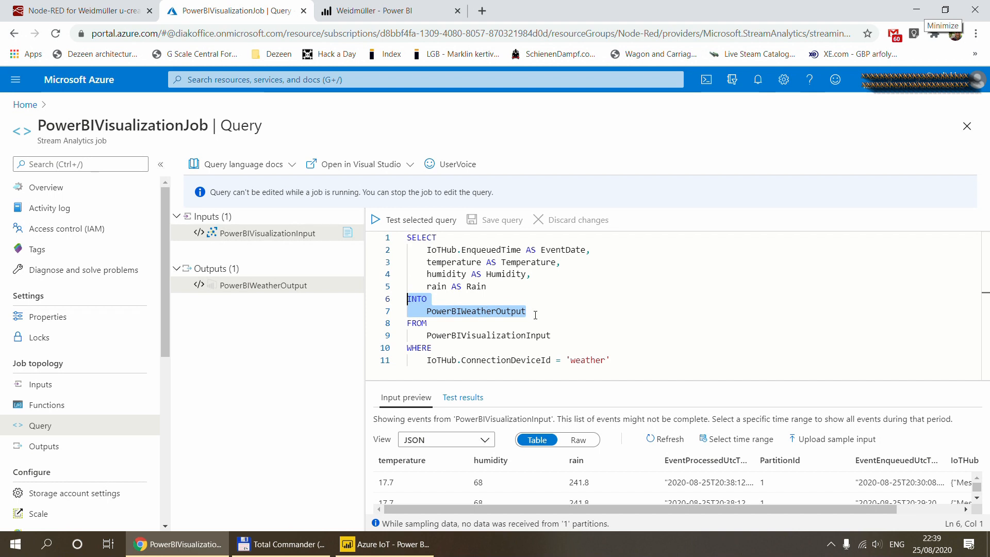
pyautogui.moveTo(504, 288); pyautogui.dragTo(407, 249)
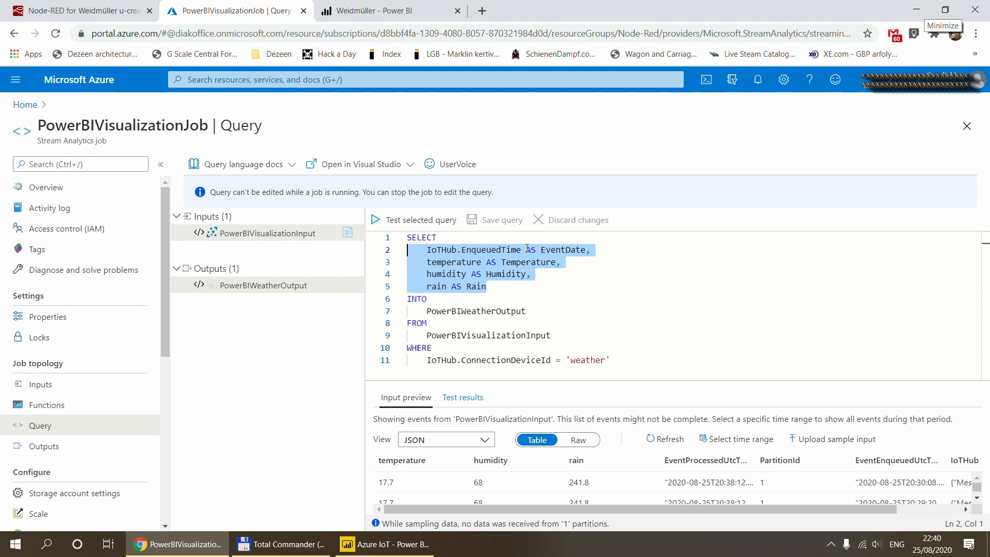
pyautogui.click(507, 250)
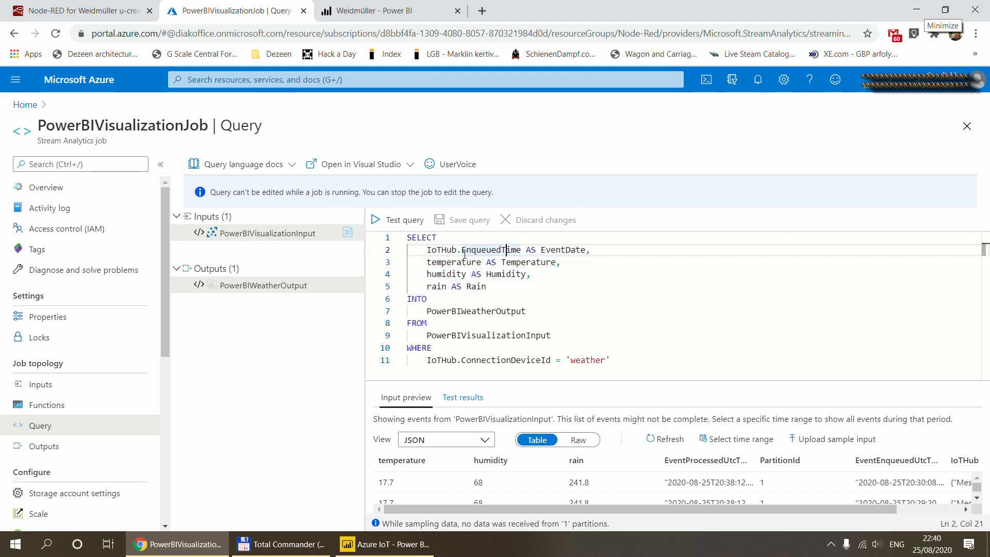
pyautogui.click(519, 250)
pyautogui.moveTo(541, 250); pyautogui.dragTo(588, 250)
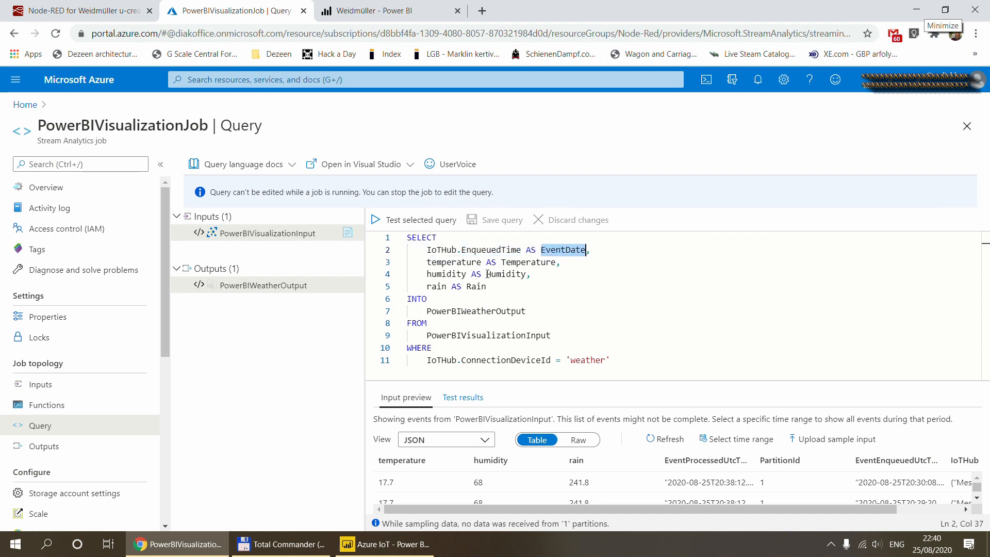
# Enlarge the results area, check the input preview columns through IoTHub, and examine the test results for PowerBIWeatherOutput.
pyautogui.moveTo(618, 382); pyautogui.dragTo(617, 370)
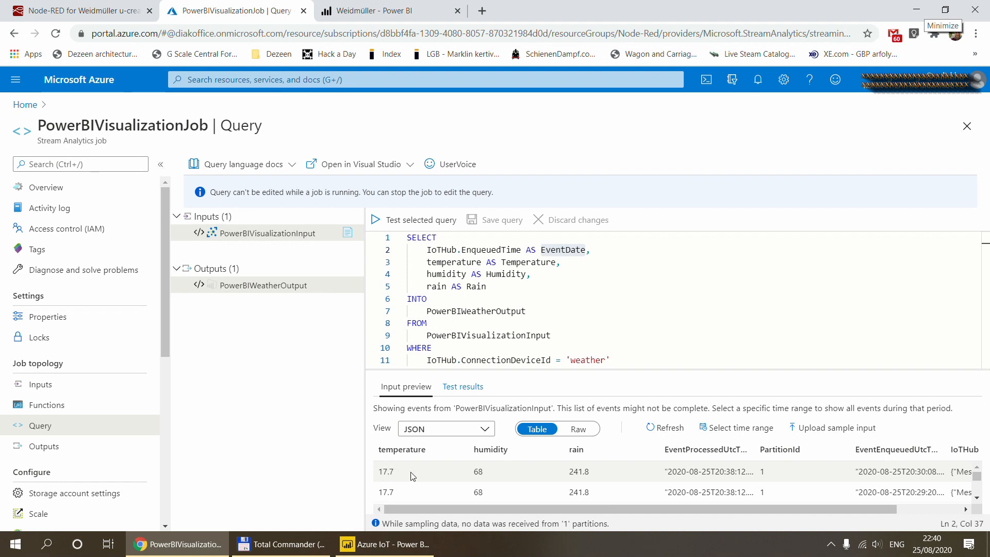
pyautogui.moveTo(763, 505); pyautogui.dragTo(871, 510)
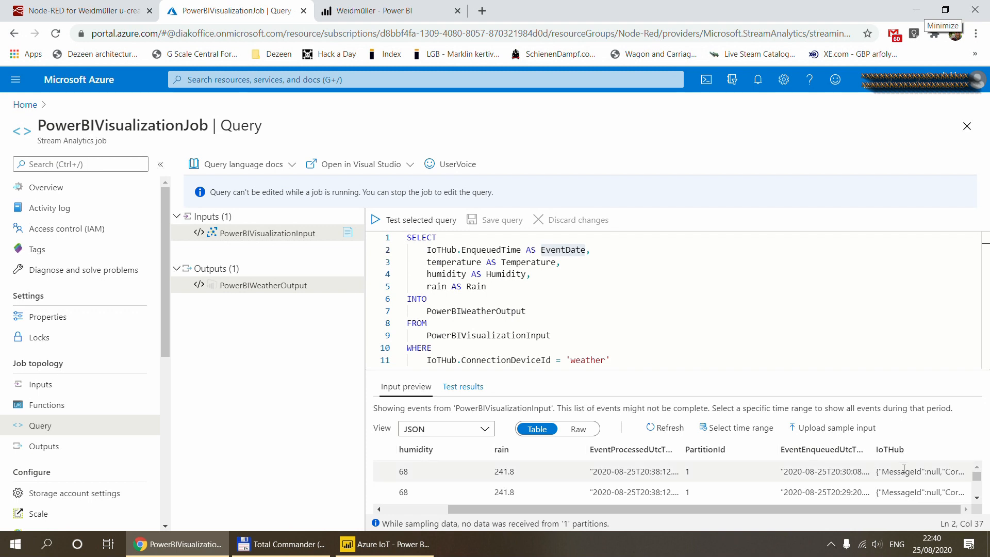
pyautogui.moveTo(893, 508); pyautogui.dragTo(477, 437)
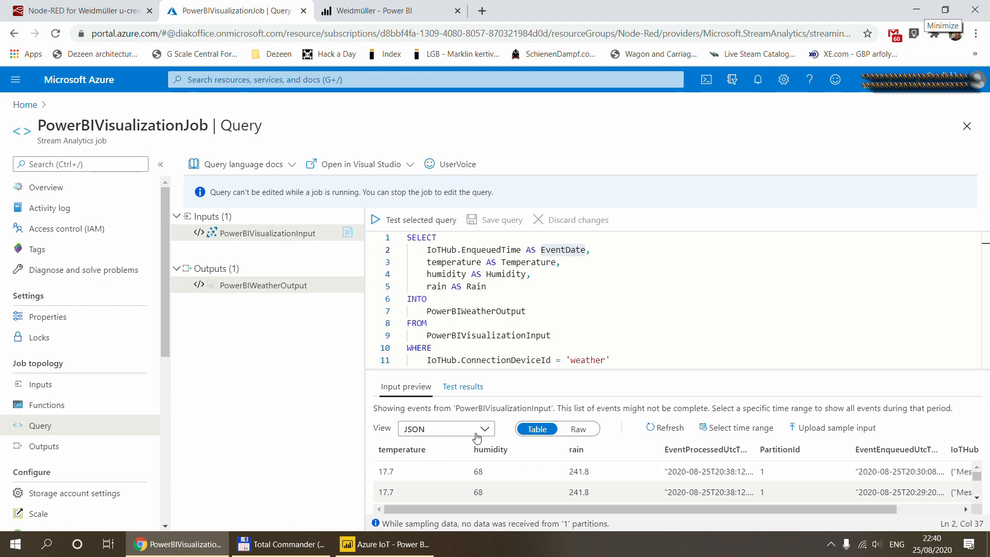
pyautogui.click(463, 387)
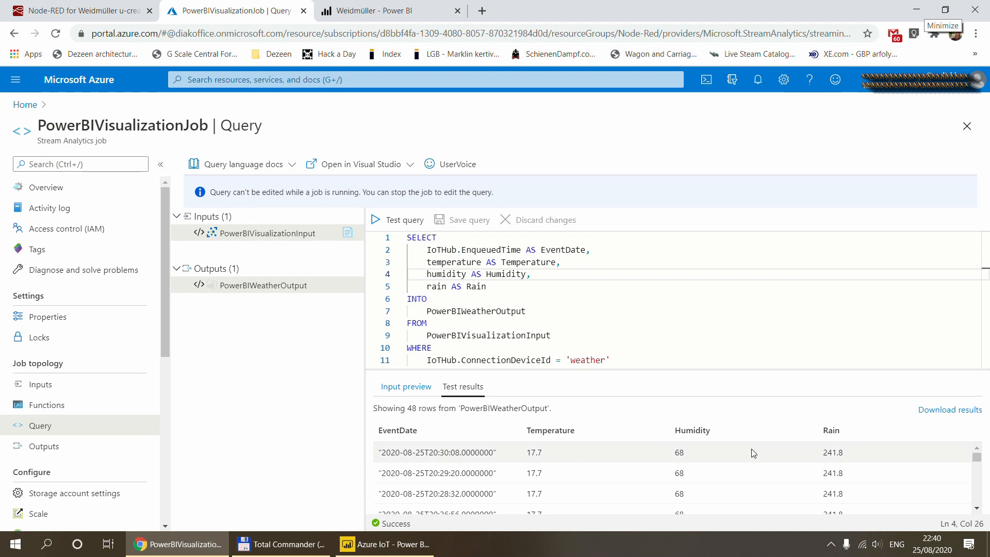
pyautogui.moveTo(978, 457); pyautogui.dragTo(965, 417)
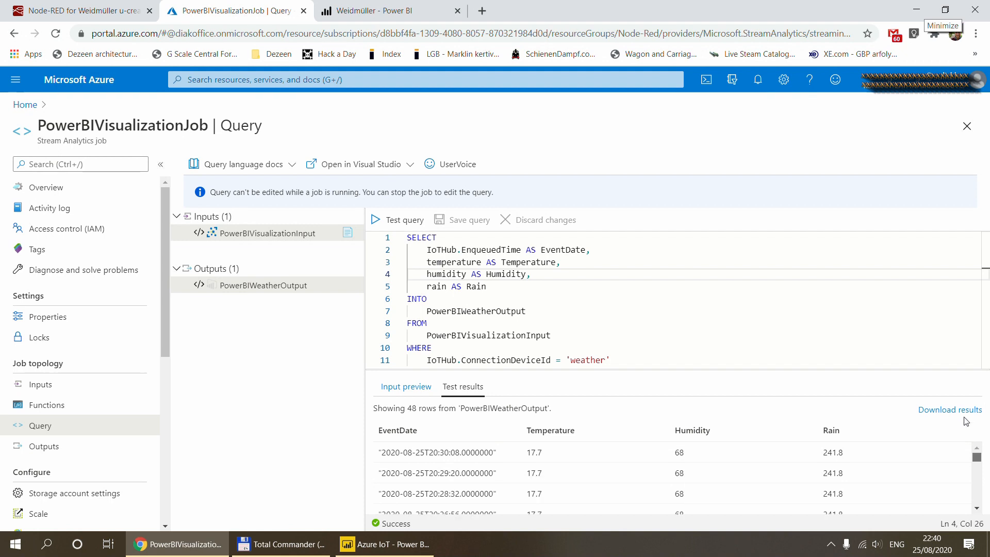
pyautogui.click(684, 363)
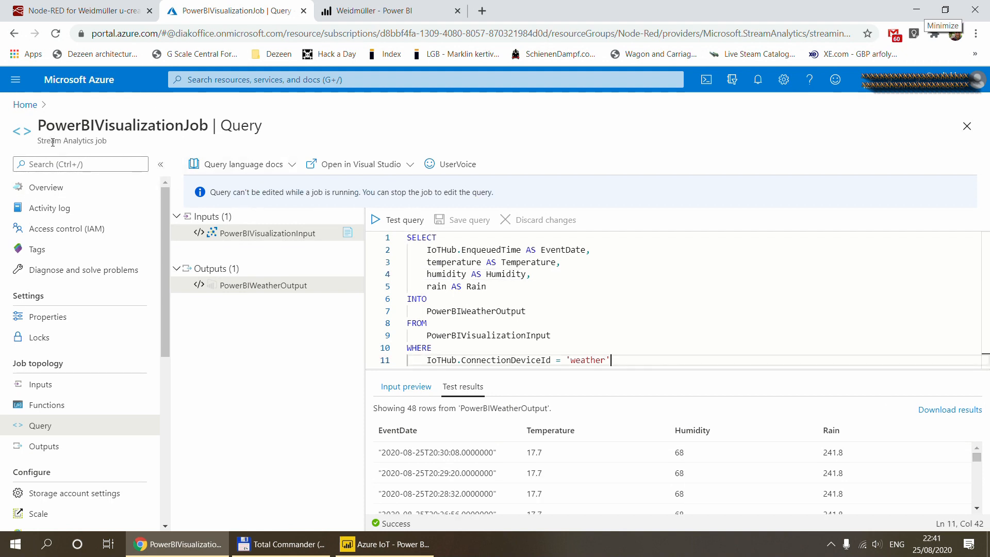
# Open PowerBIPumpJob from the portal home page, check its inputs and outputs, and open its query with a wider editor.
pyautogui.click(23, 105)
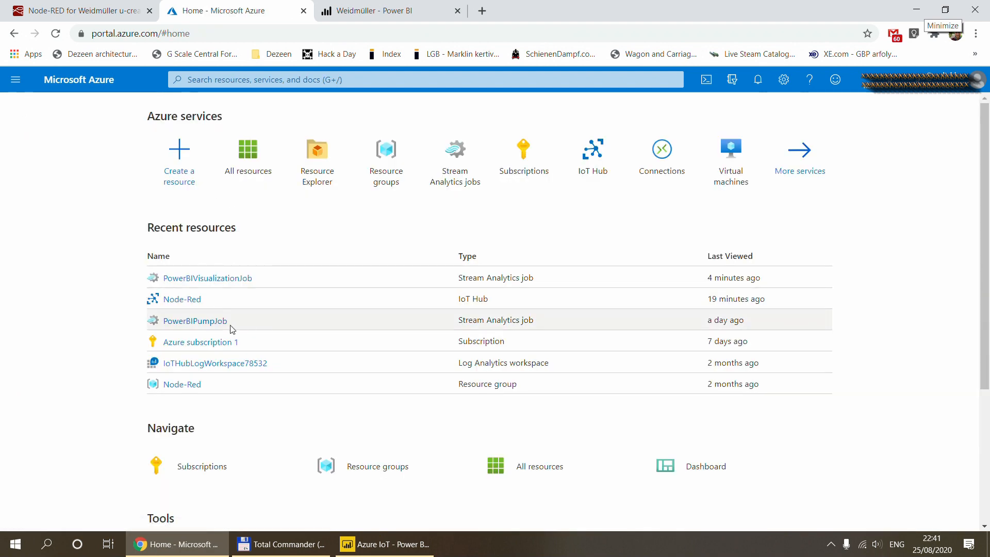
pyautogui.click(187, 322)
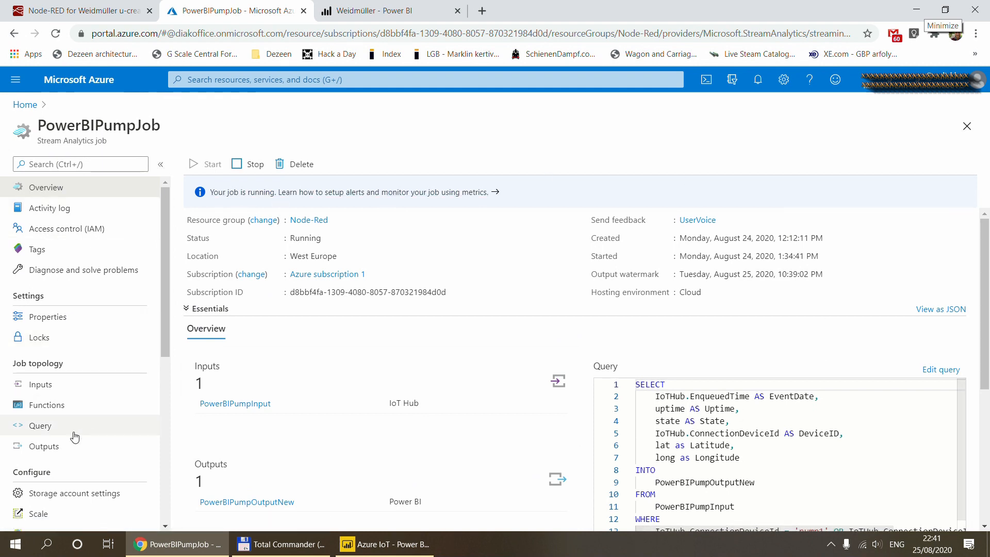
pyautogui.click(40, 387)
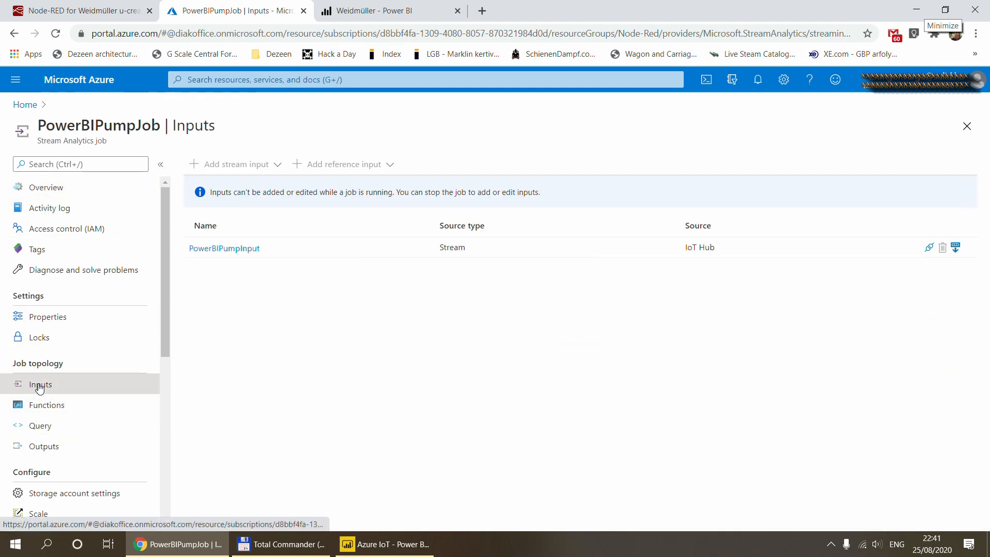
pyautogui.click(46, 450)
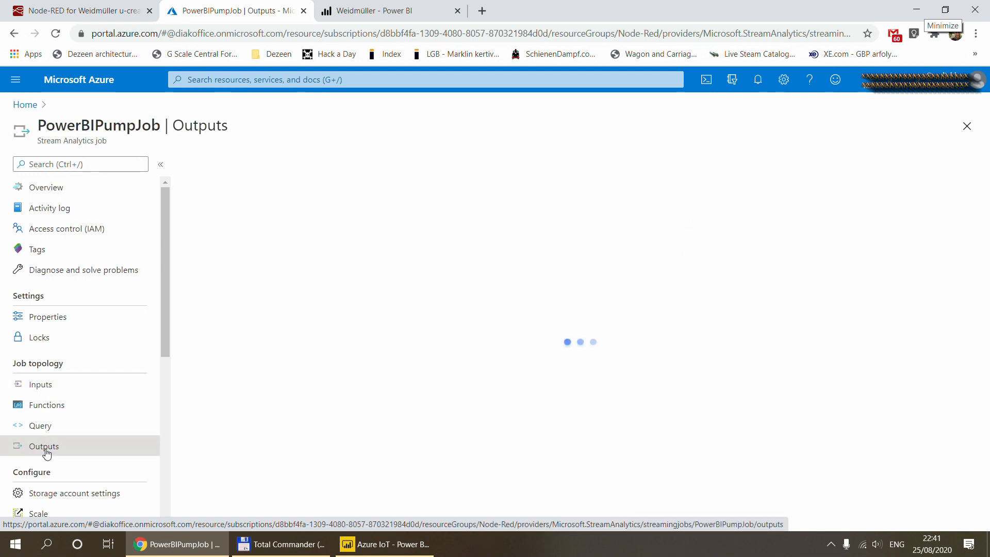
pyautogui.click(40, 426)
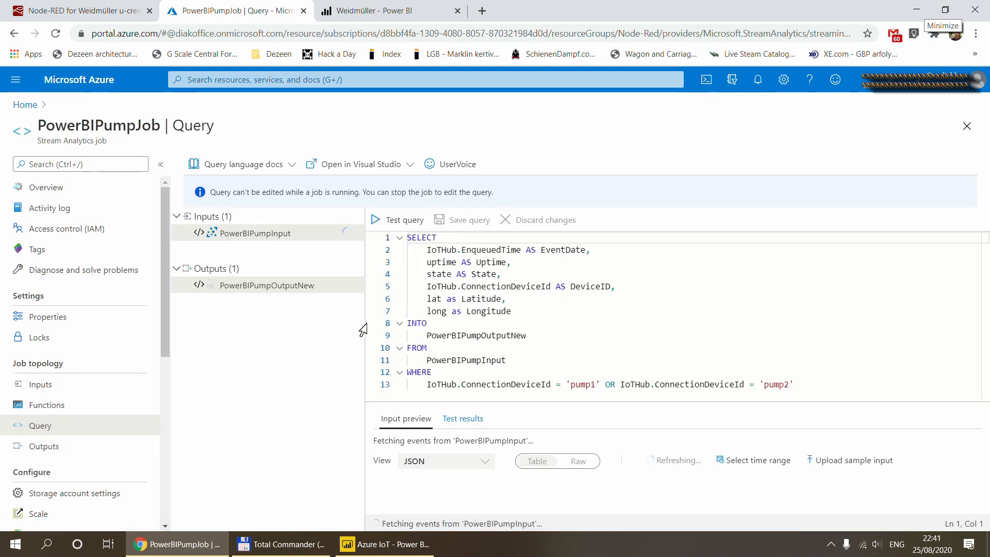
pyautogui.moveTo(365, 323); pyautogui.dragTo(319, 323)
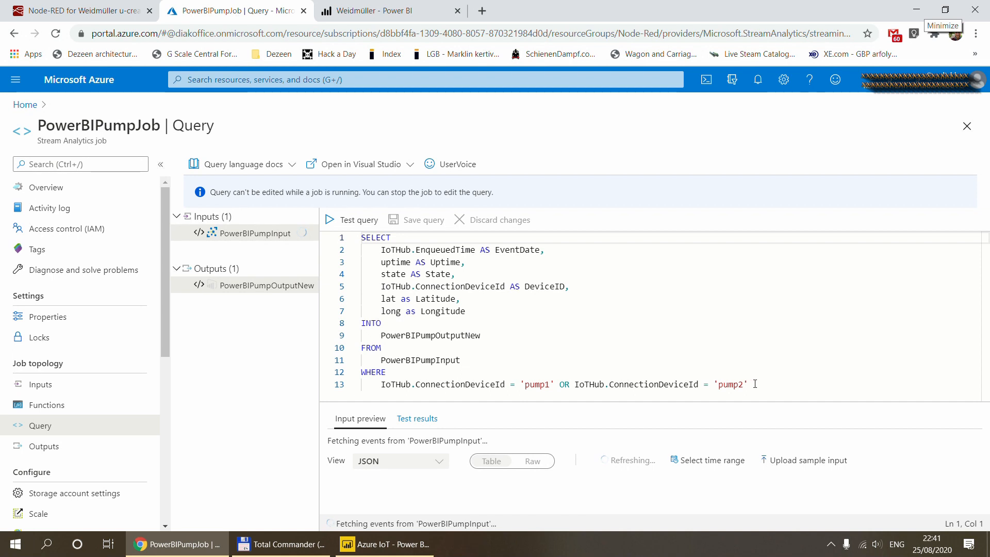
# Examine the pump query's FROM and INTO clauses and its selected fields, including the DeviceID, Latitude and Longitude aliases.
pyautogui.click(427, 360)
pyautogui.moveTo(470, 363); pyautogui.dragTo(361, 347)
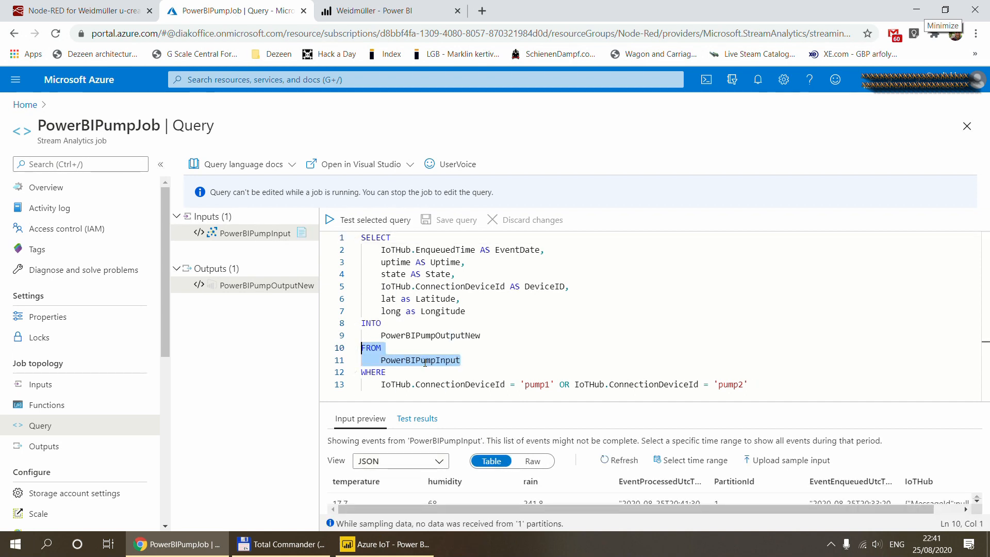
pyautogui.moveTo(479, 335); pyautogui.dragTo(363, 324)
pyautogui.click(402, 336)
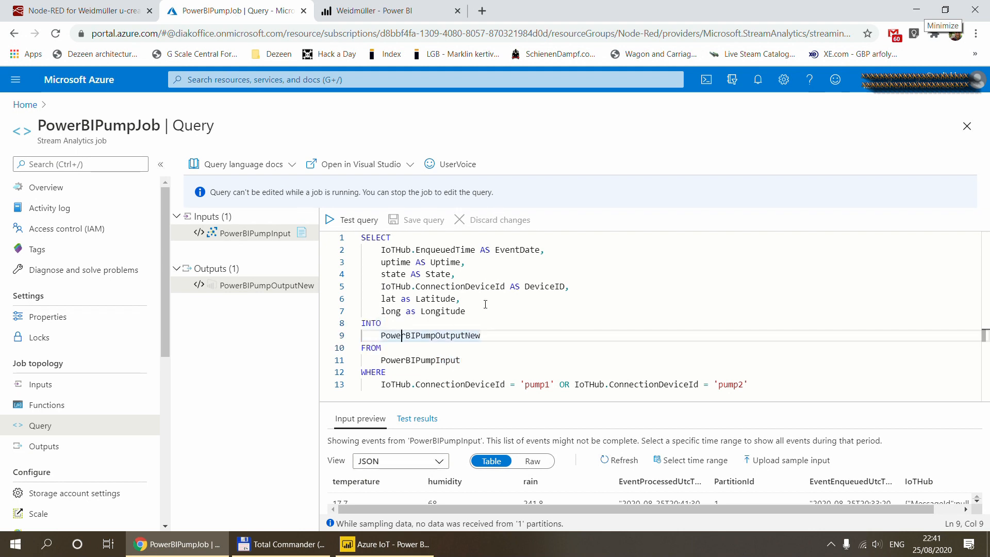
pyautogui.moveTo(488, 311); pyautogui.dragTo(364, 249)
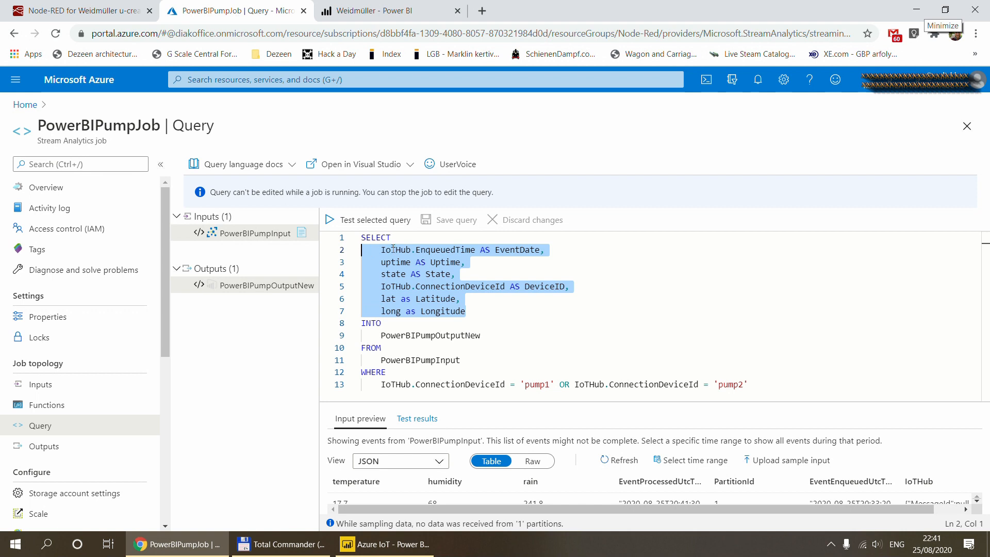
pyautogui.click(406, 250)
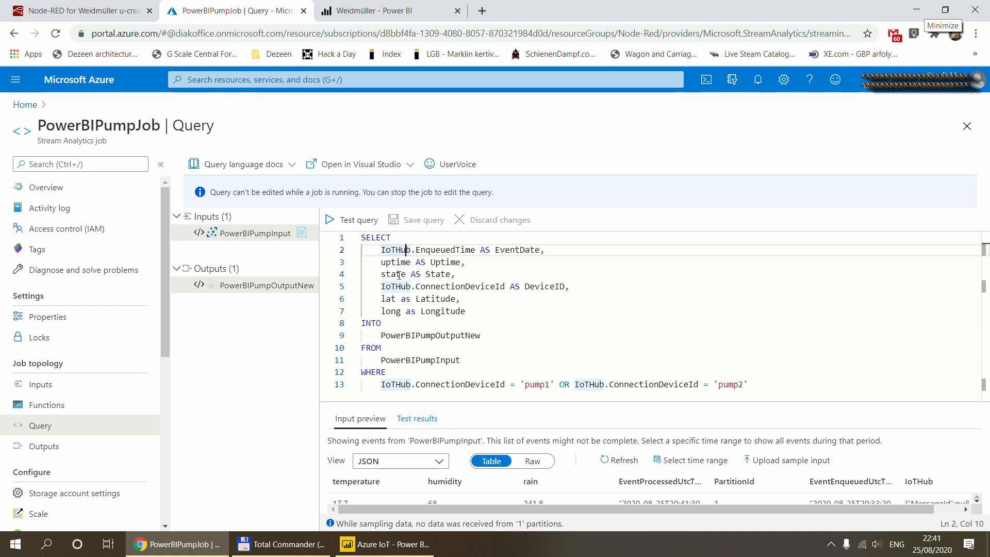
pyautogui.click(383, 286)
pyautogui.click(549, 286)
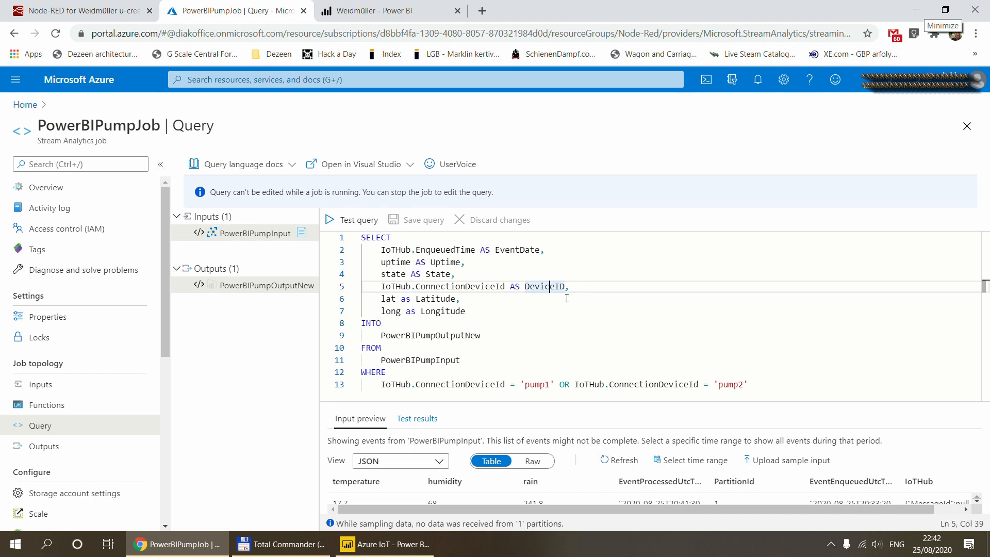
pyautogui.click(454, 311)
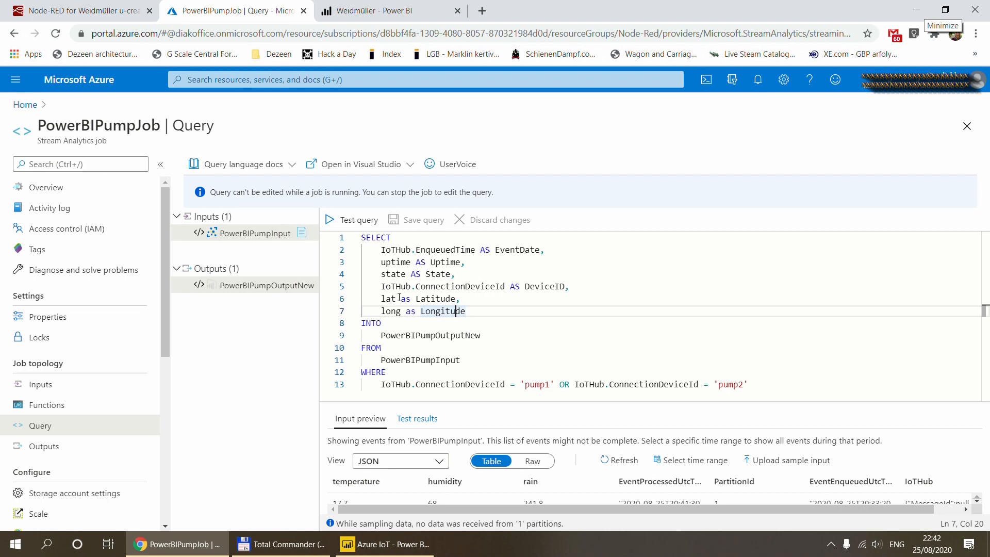
# Check the lat and long assignments in Node-RED's Azure IOT Payload function without changes, and return to the PowerBIPumpJob query.
pyautogui.click(71, 11)
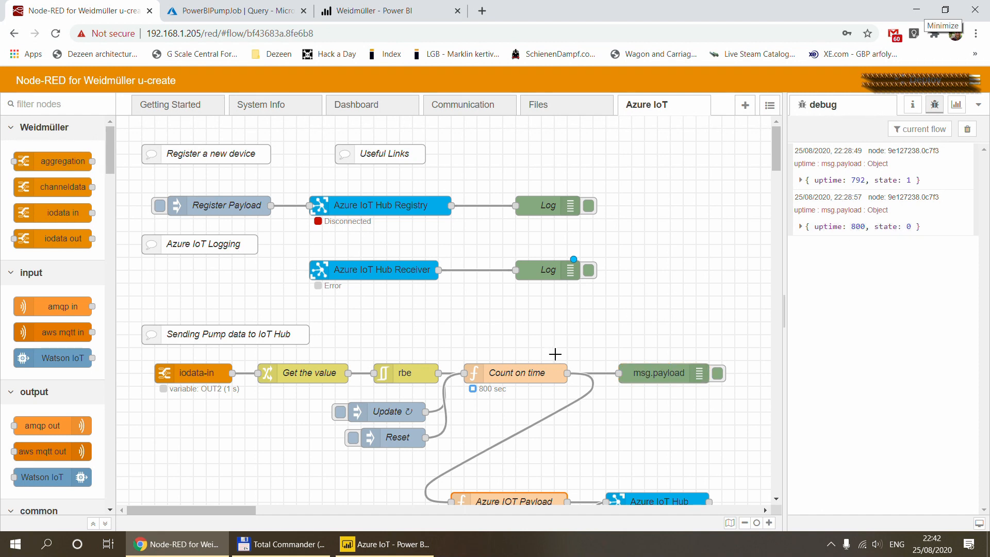
pyautogui.doubleClick(516, 494)
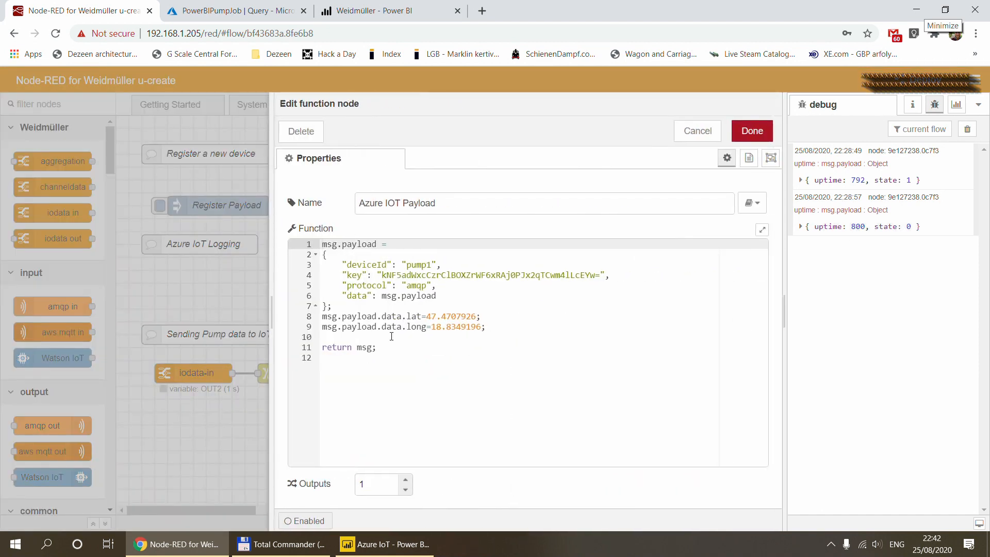
pyautogui.click(697, 131)
pyautogui.click(237, 10)
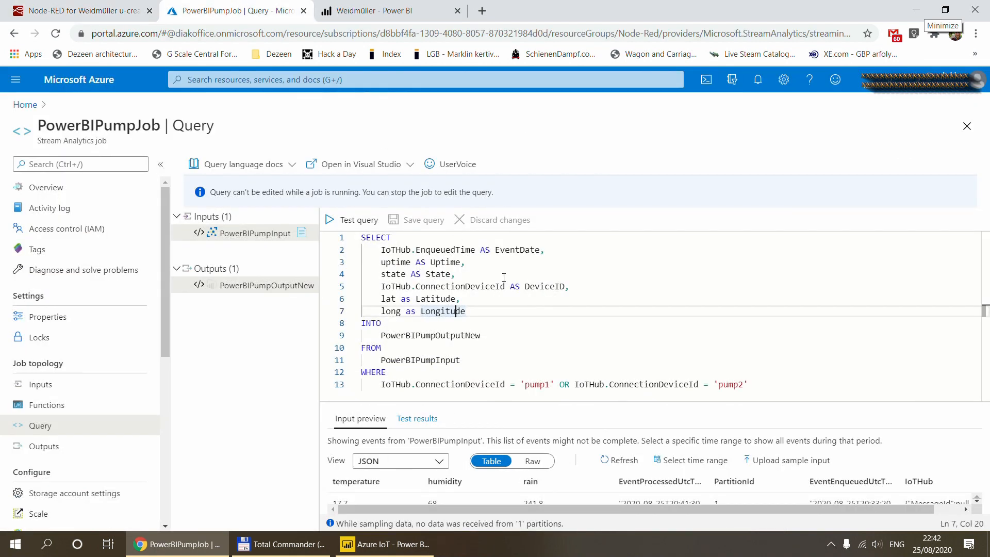
# Test the PowerBIPumpJob query, enlarge the results area to examine the output rows, and bring the full query back into view.
pyautogui.click(441, 262)
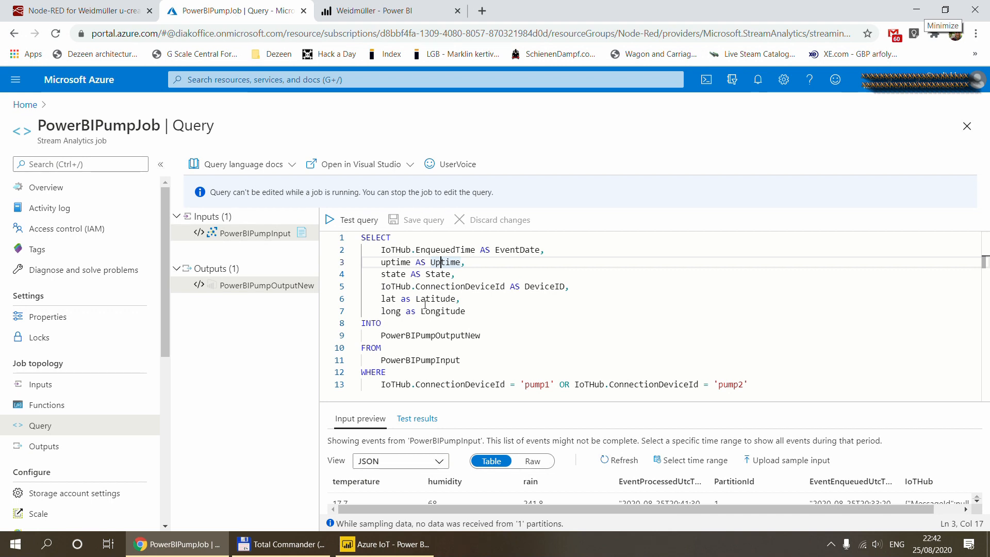
pyautogui.click(526, 336)
pyautogui.click(512, 300)
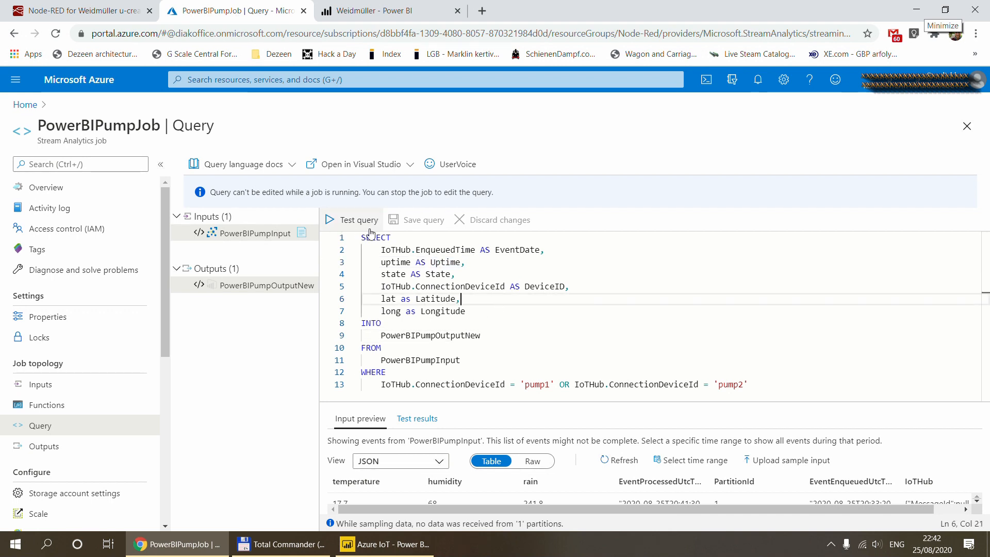
pyautogui.click(351, 220)
pyautogui.moveTo(572, 403); pyautogui.dragTo(572, 319)
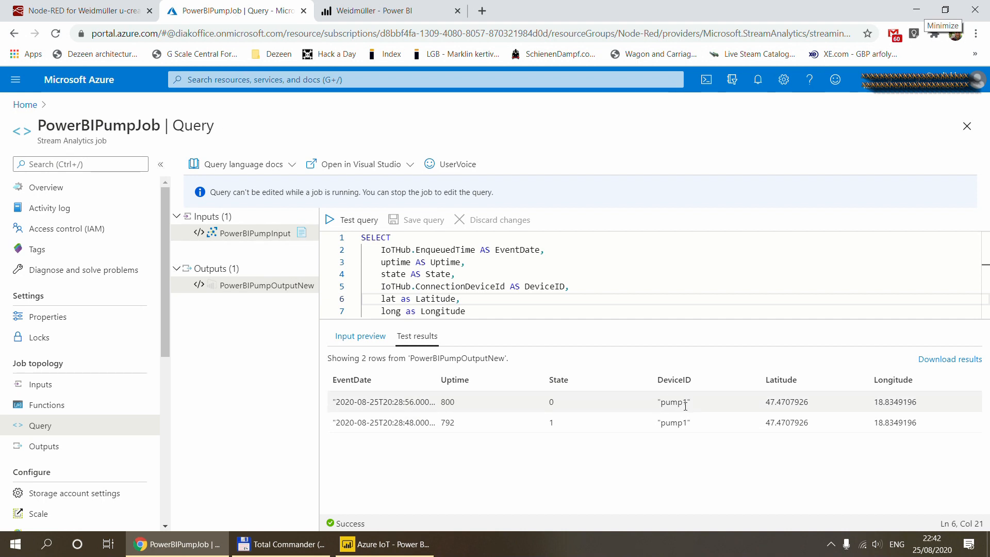
pyautogui.moveTo(467, 319); pyautogui.dragTo(461, 444)
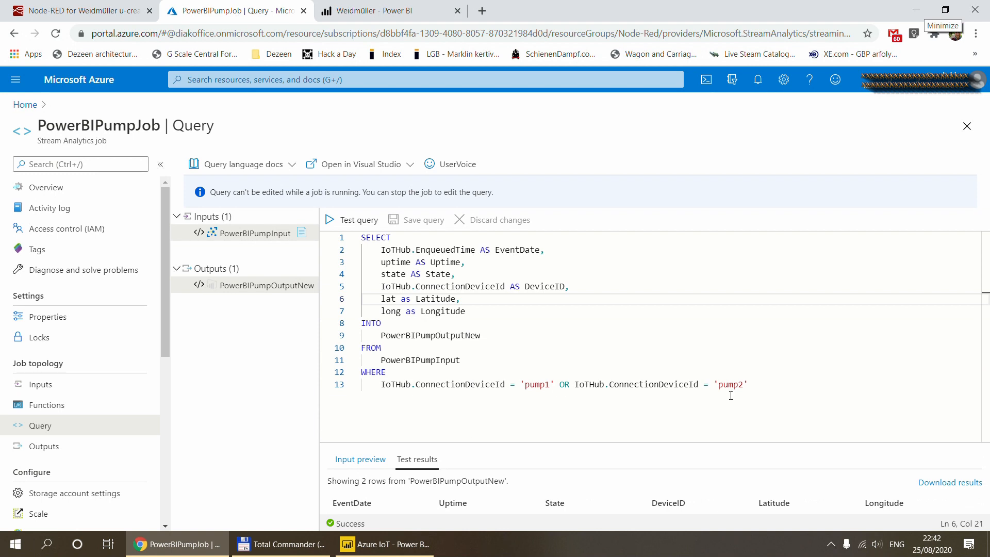
# Switch to Power BI Desktop, create a new report and connect to Power BI datasets to list the available datasets.
pyautogui.click(31, 189)
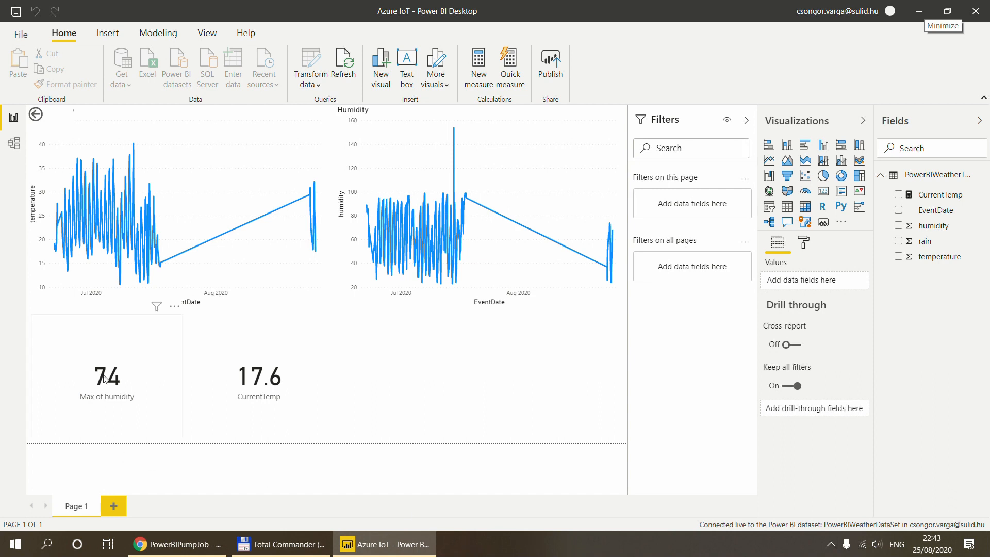
pyautogui.click(19, 35)
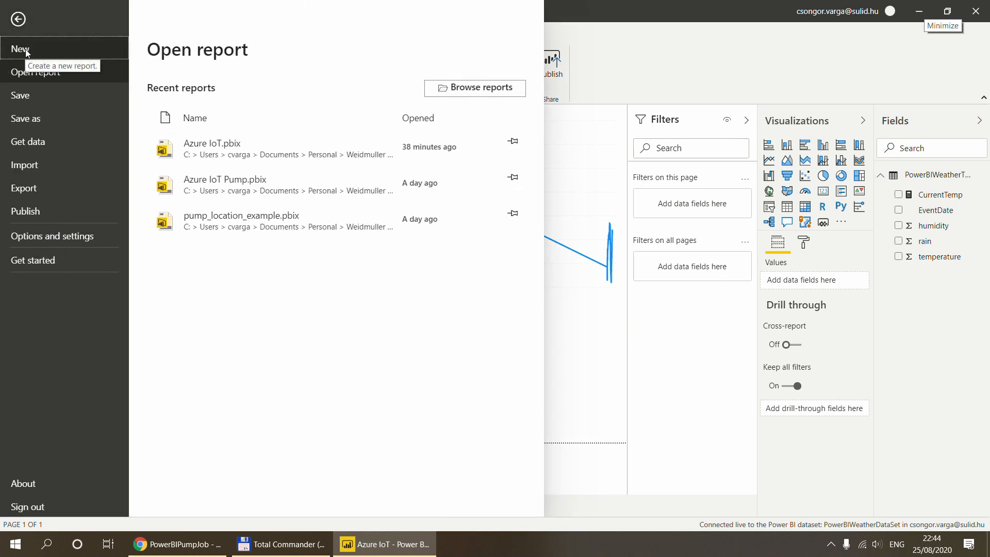
pyautogui.press('Escape')
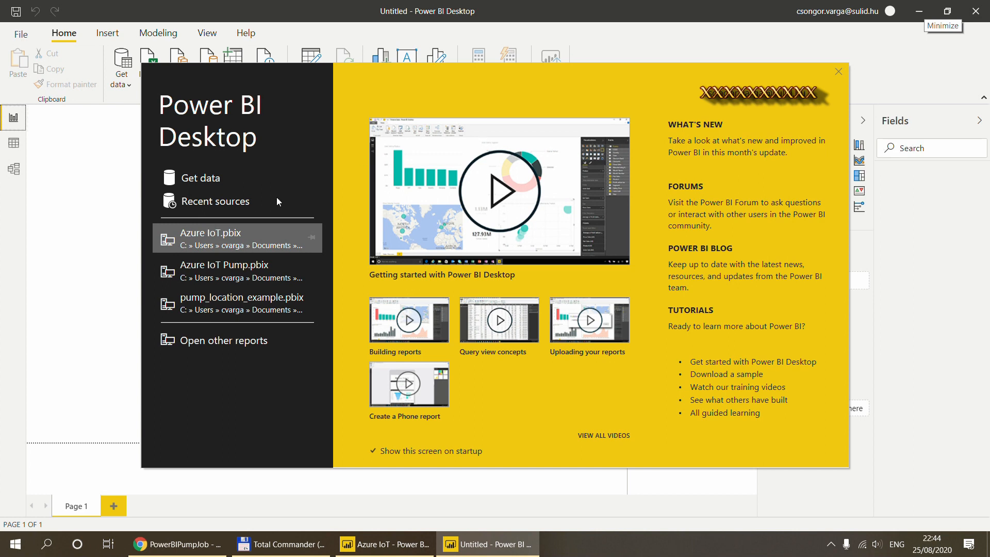
pyautogui.click(208, 180)
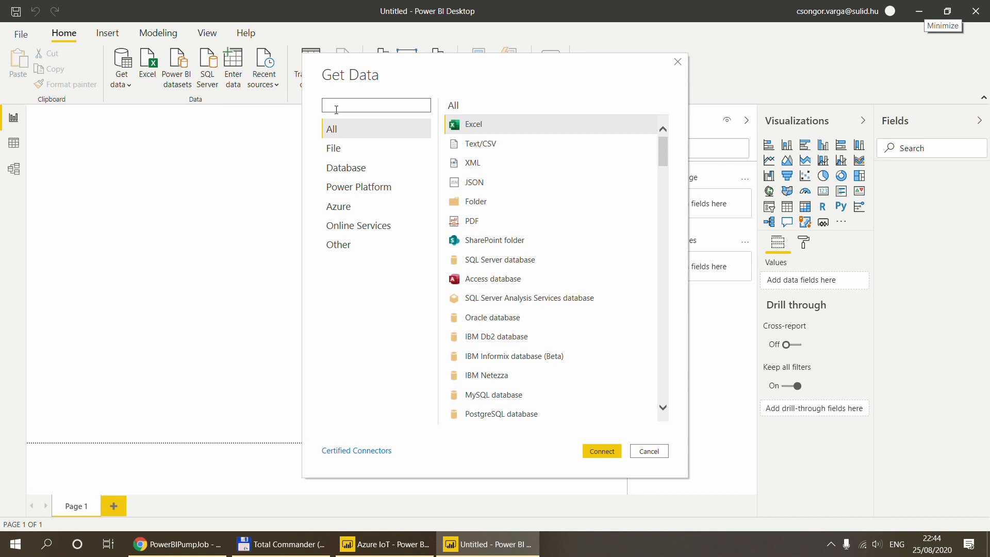
pyautogui.write('power bi')
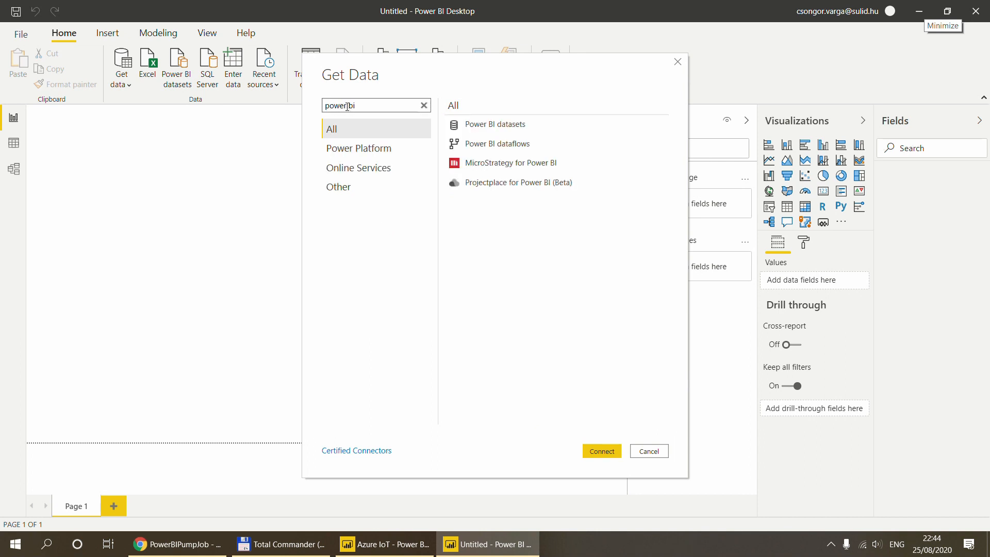
pyautogui.click(491, 125)
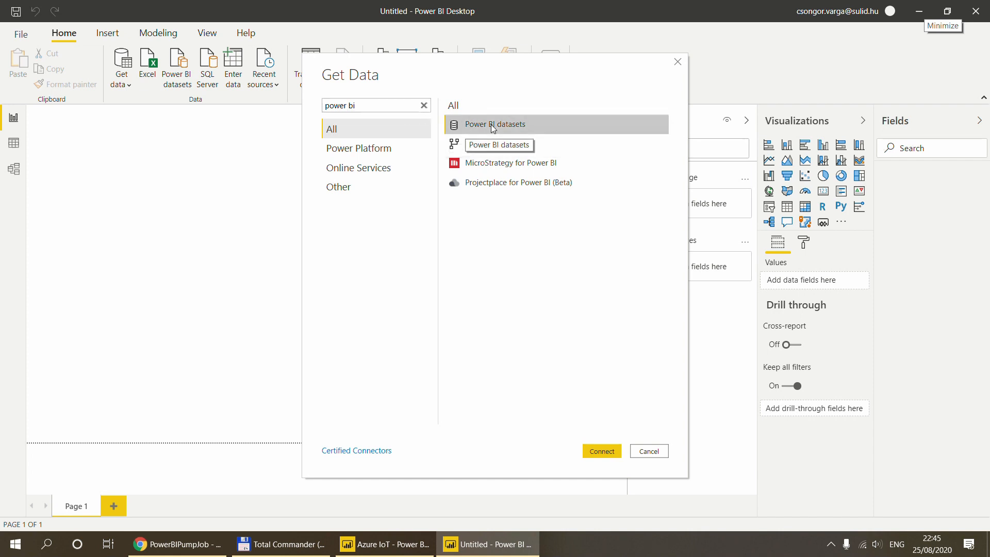
pyautogui.click(599, 452)
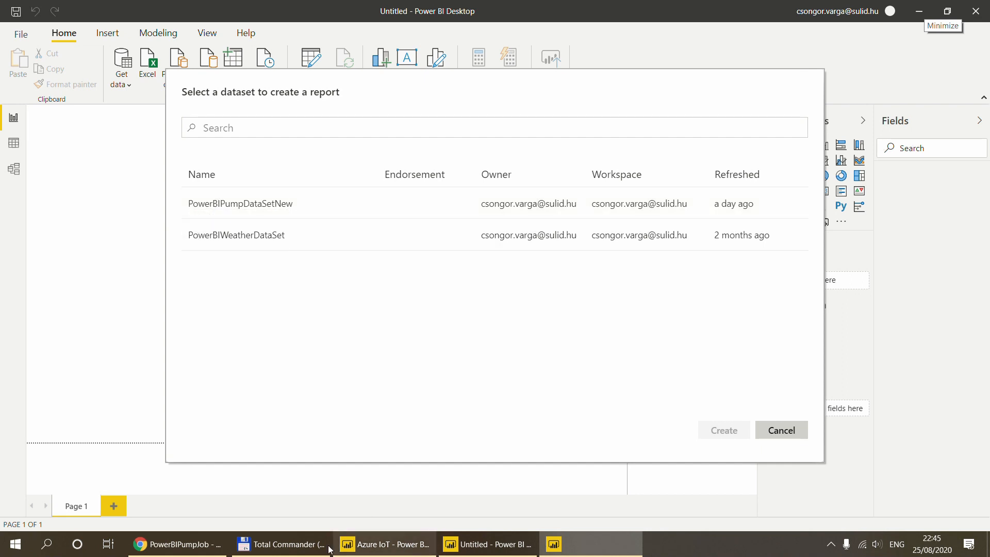
# Check the dataset name in PowerBIPumpJob's output details in the Azure portal, and return to Power BI Desktop's dataset selection.
pyautogui.click(175, 550)
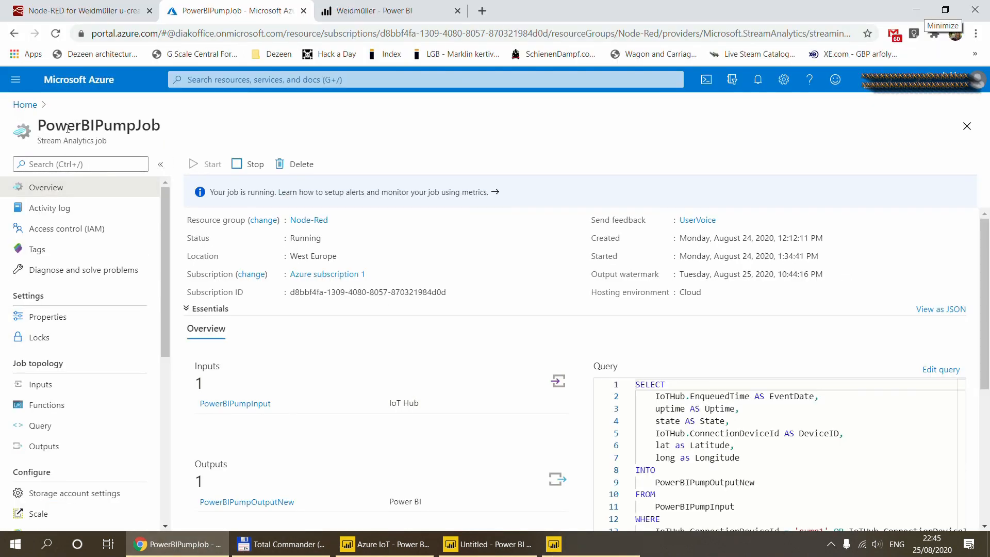
pyautogui.click(44, 446)
pyautogui.click(230, 250)
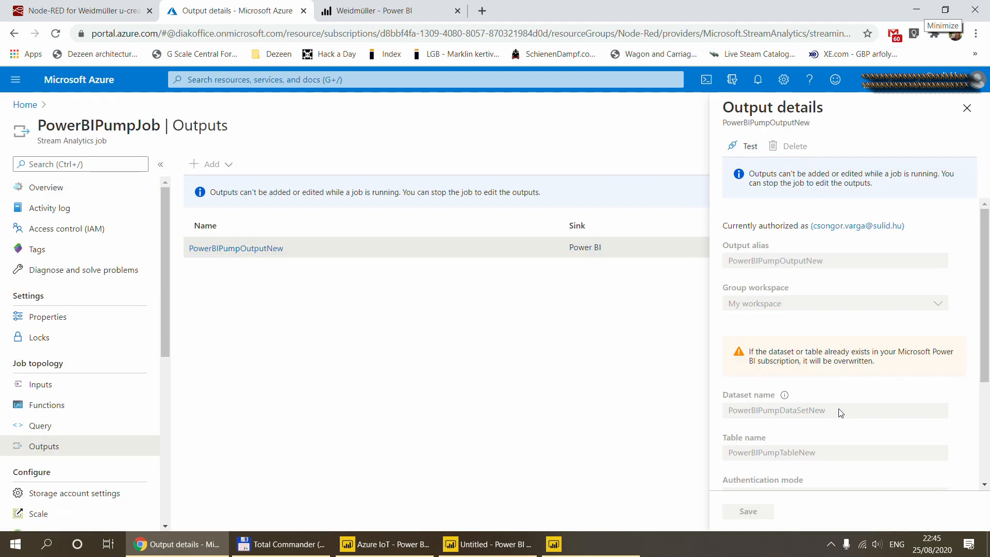
pyautogui.moveTo(839, 411); pyautogui.dragTo(733, 414)
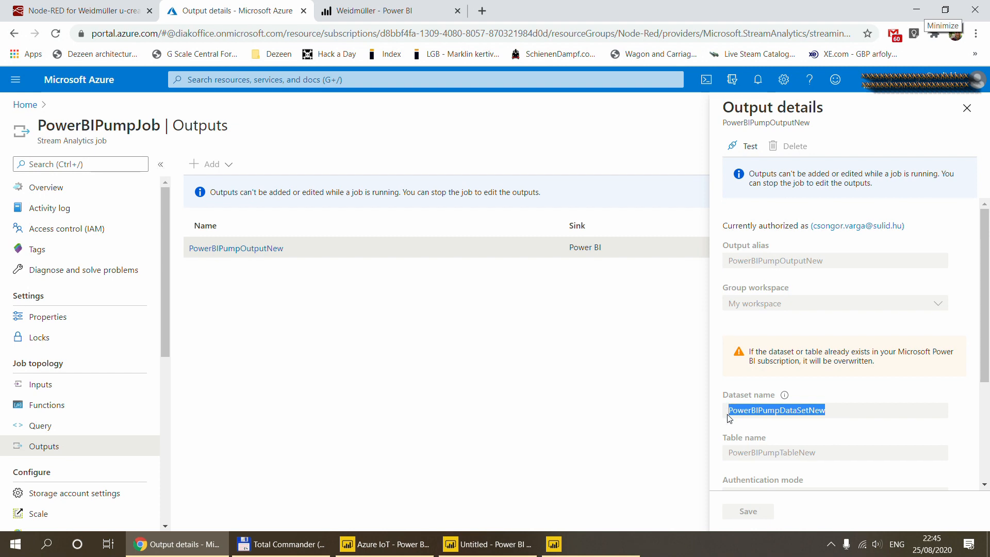
pyautogui.hotkey('alt', 'Tab')
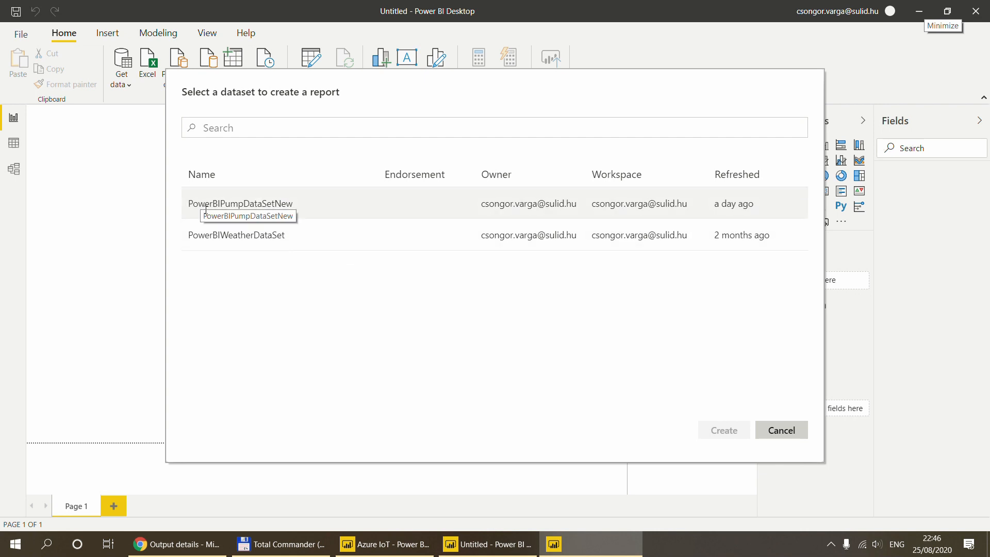
# Check Node-RED's Azure IOT Payload function and the Weidmüller dashboard, and cancel the dataset selection in Power BI Desktop without creating anything.
pyautogui.click(191, 544)
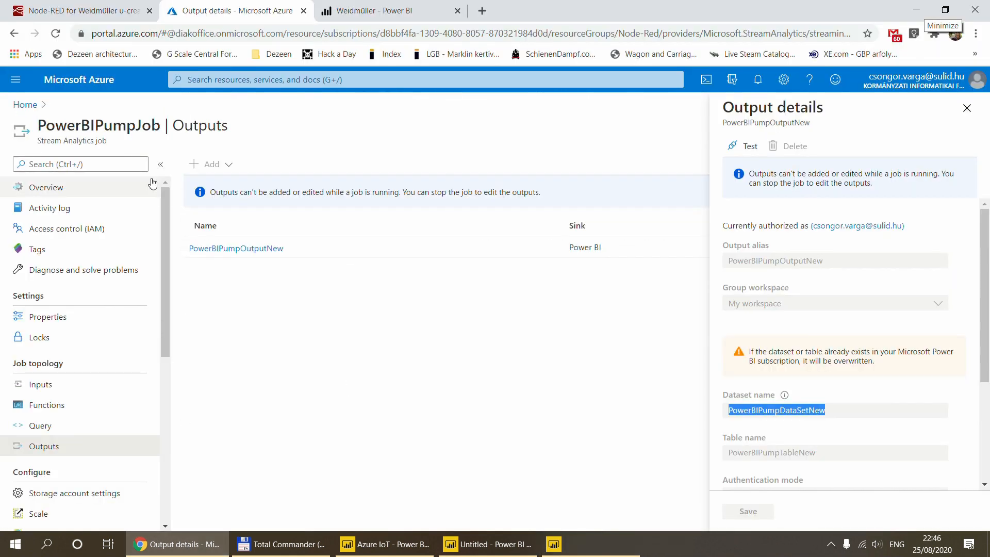
pyautogui.click(98, 13)
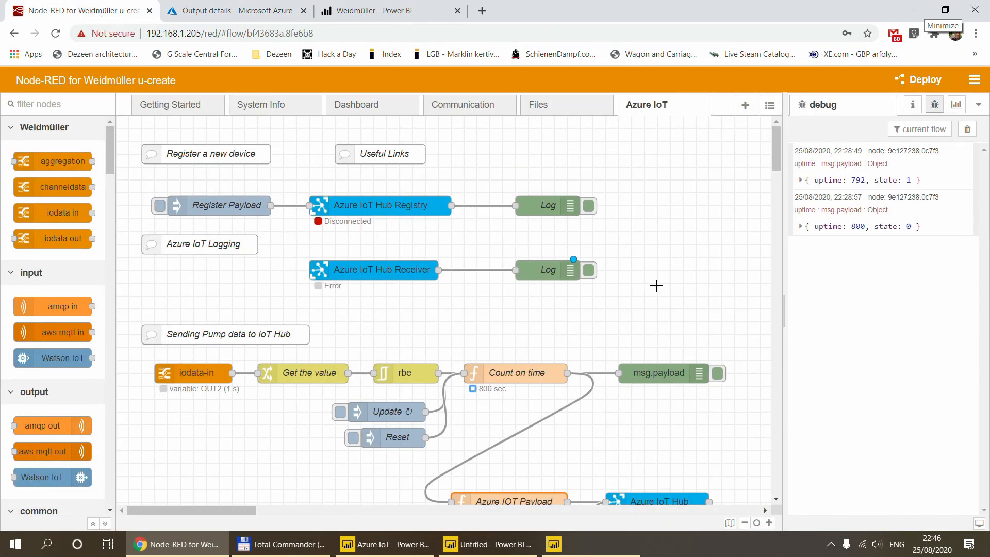
pyautogui.scroll(-2, 657, 285)
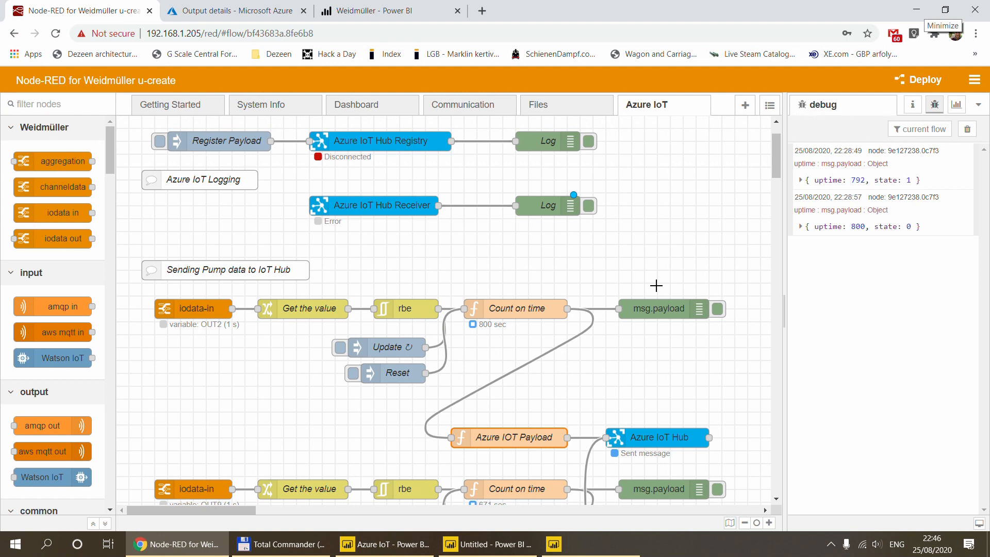
pyautogui.doubleClick(513, 441)
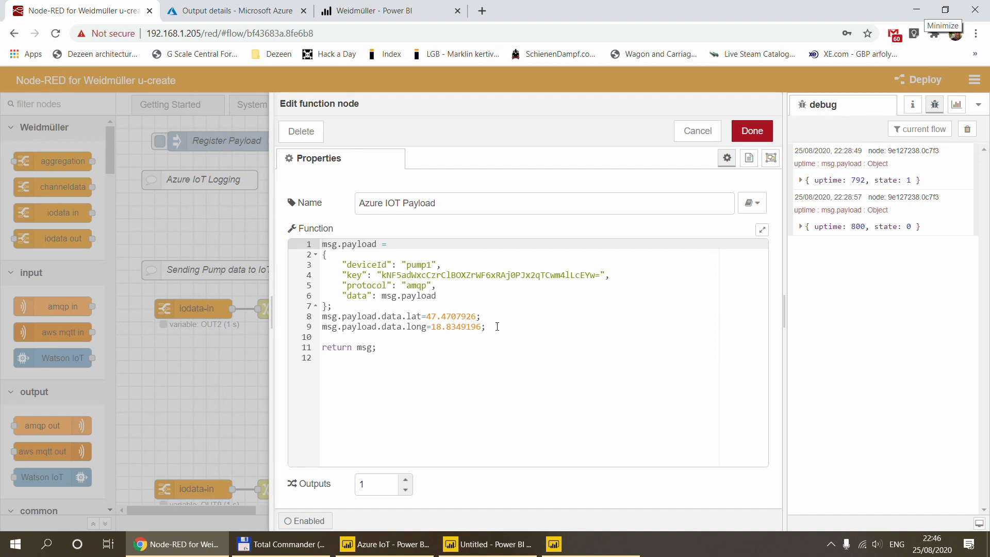
pyautogui.click(697, 128)
pyautogui.click(374, 12)
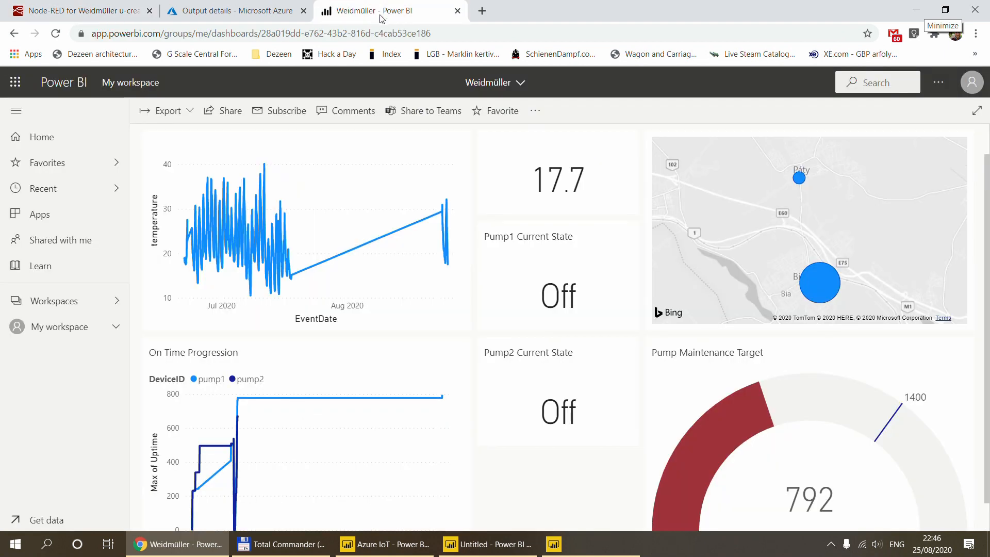
pyautogui.click(482, 542)
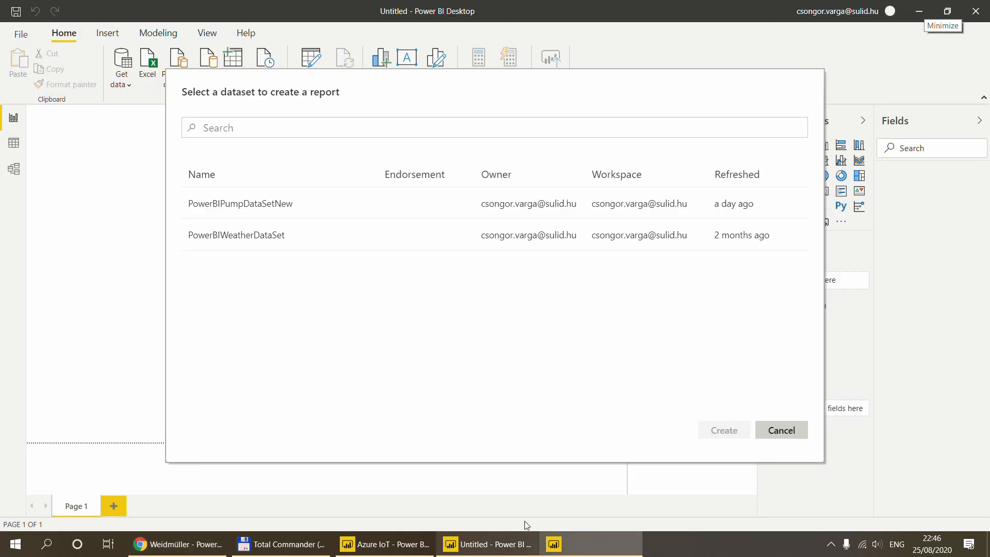
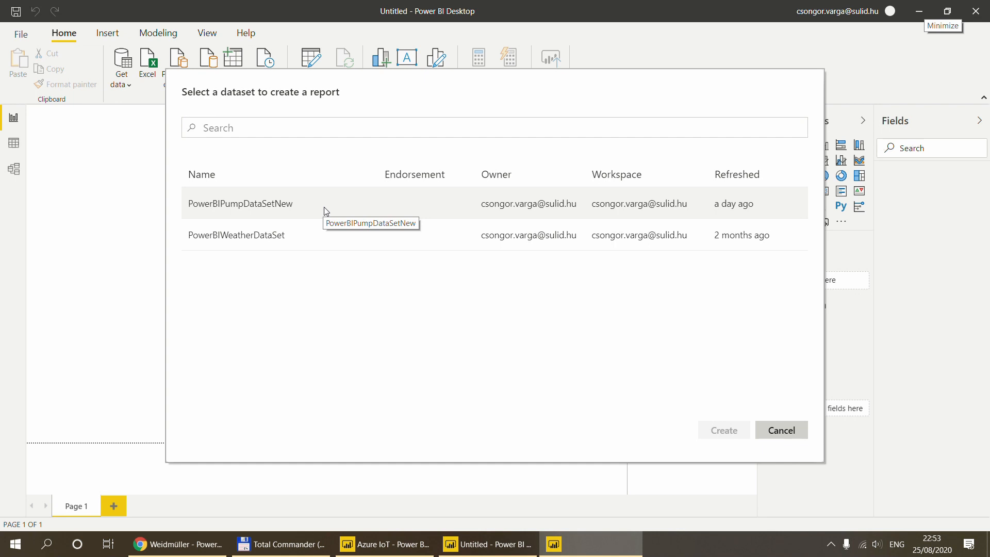
pyautogui.click(781, 430)
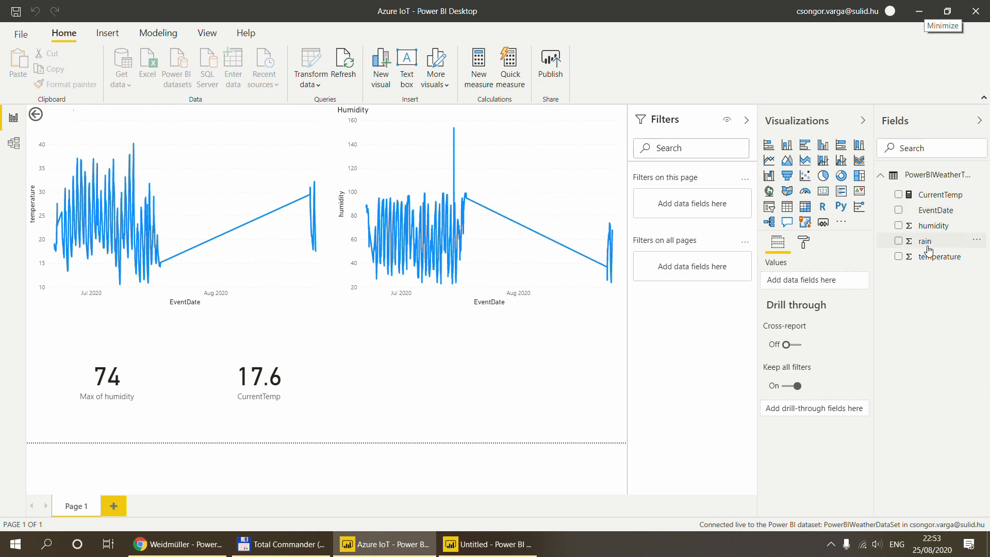
# Examine the formula of the CurrentTemp measure in the Azure IoT report and close it without changes.
pyautogui.click(923, 194)
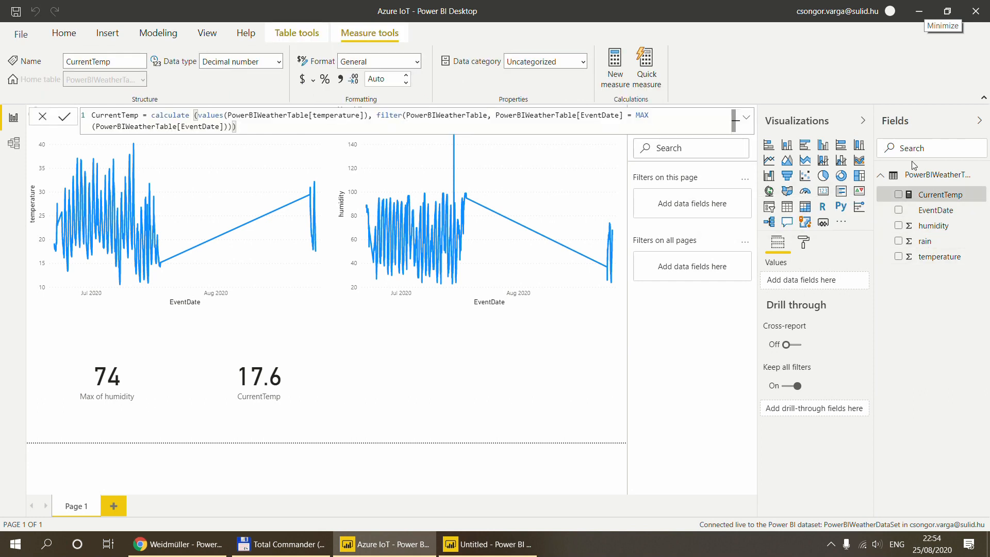
pyautogui.hotkey('ctrl', 'a')
pyautogui.click(260, 128)
pyautogui.click(537, 369)
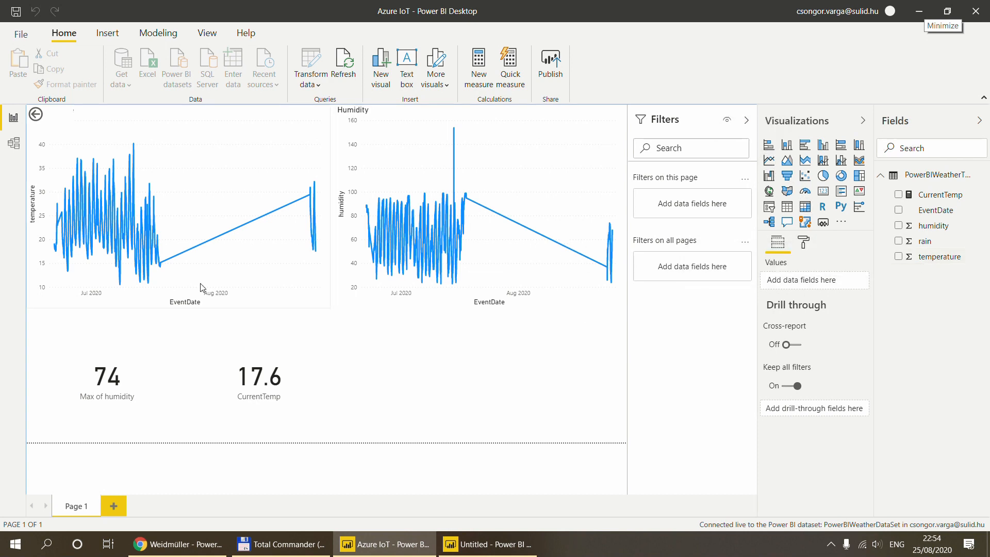
# Examine the Temperature chart's axis and value fields and its title formatting, and return to the chart's field settings.
pyautogui.click(240, 171)
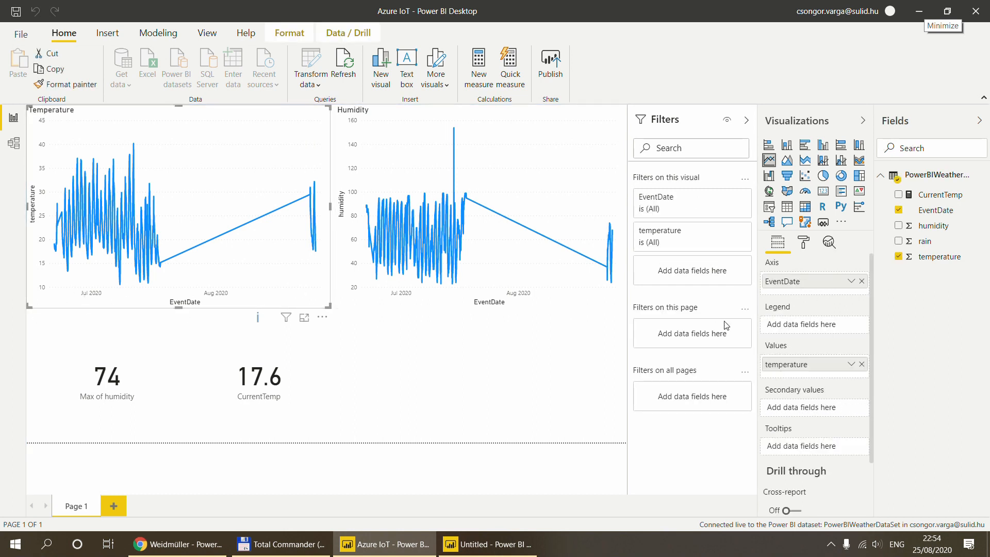
pyautogui.click(851, 366)
pyautogui.click(795, 421)
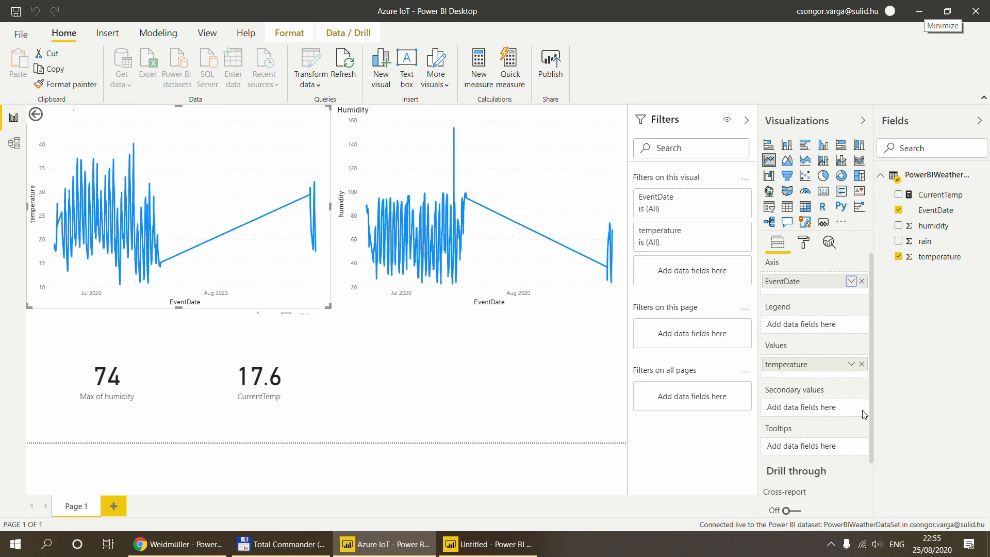
pyautogui.scroll(-3, 874, 419)
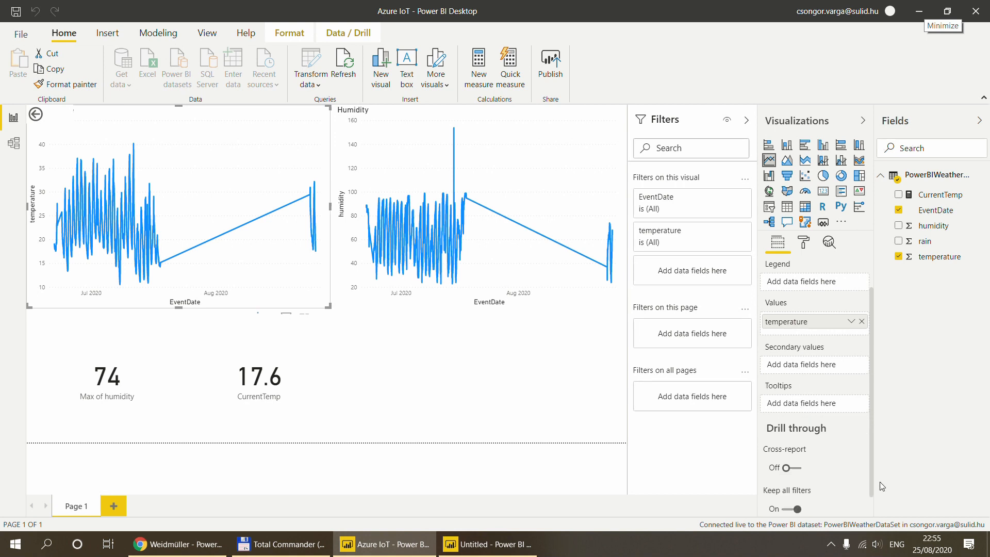
pyautogui.scroll(3, 835, 361)
pyautogui.click(803, 246)
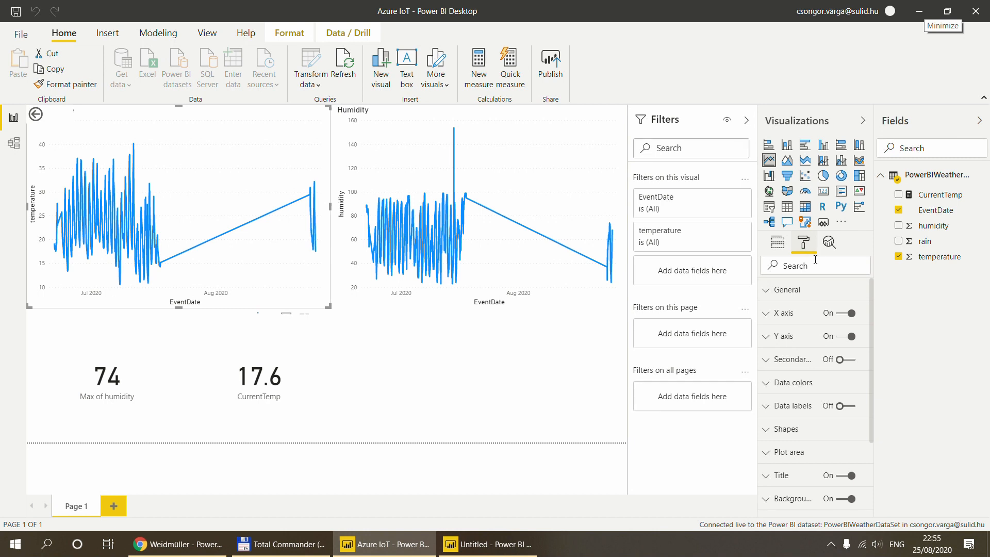
pyautogui.click(783, 477)
pyautogui.scroll(-3, 802, 439)
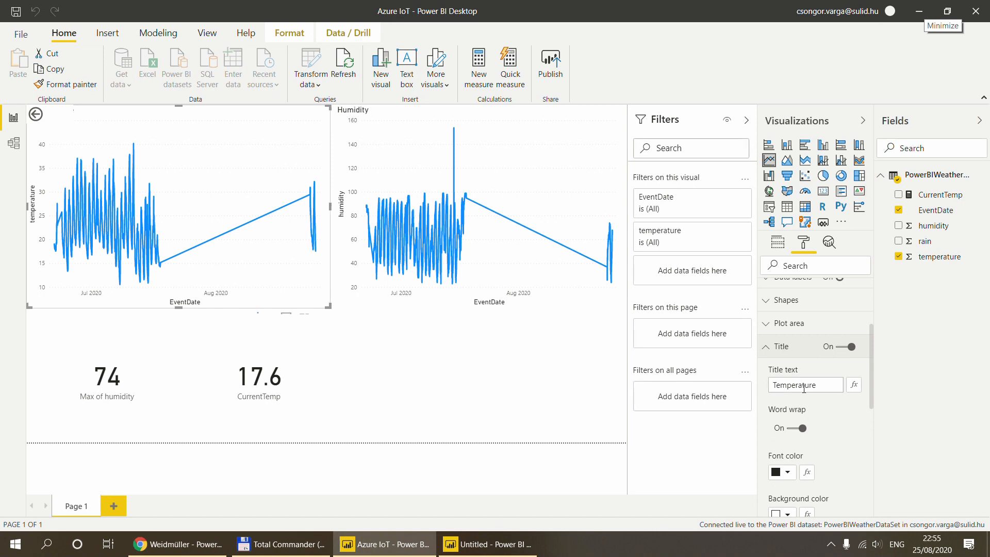
pyautogui.scroll(3, 809, 410)
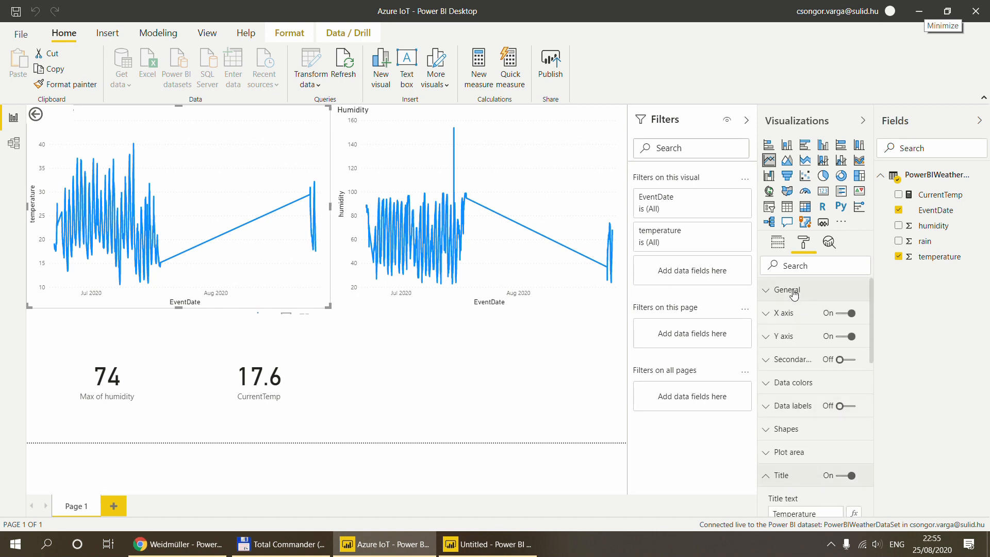
pyautogui.click(777, 243)
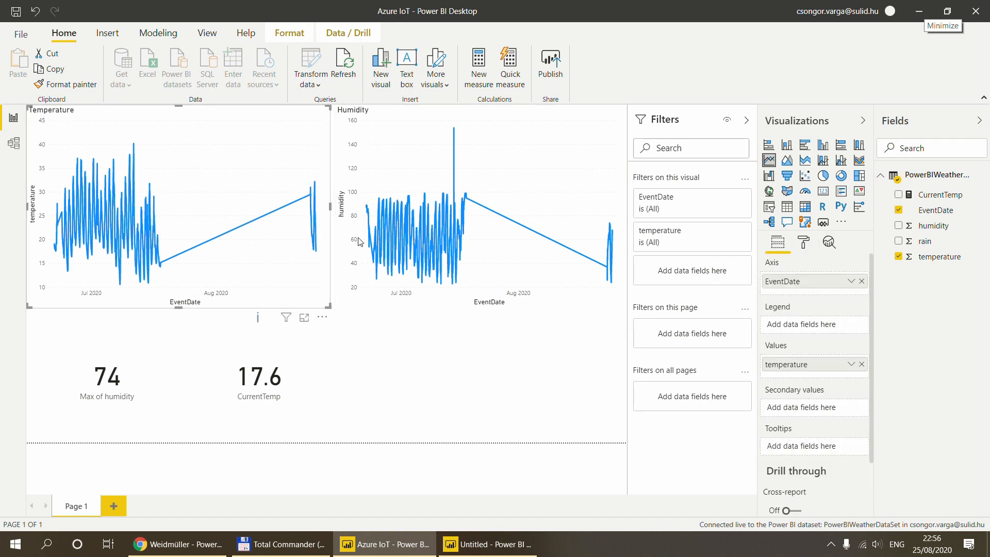
# Filter the Temperature chart's EventDate by relative date to the last 1 days, including today.
pyautogui.click(669, 211)
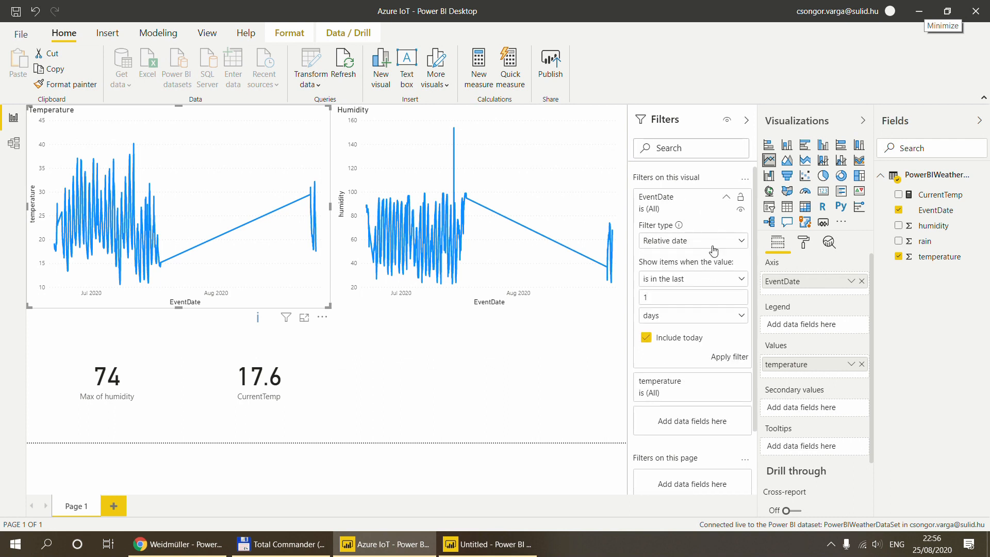
pyautogui.click(726, 359)
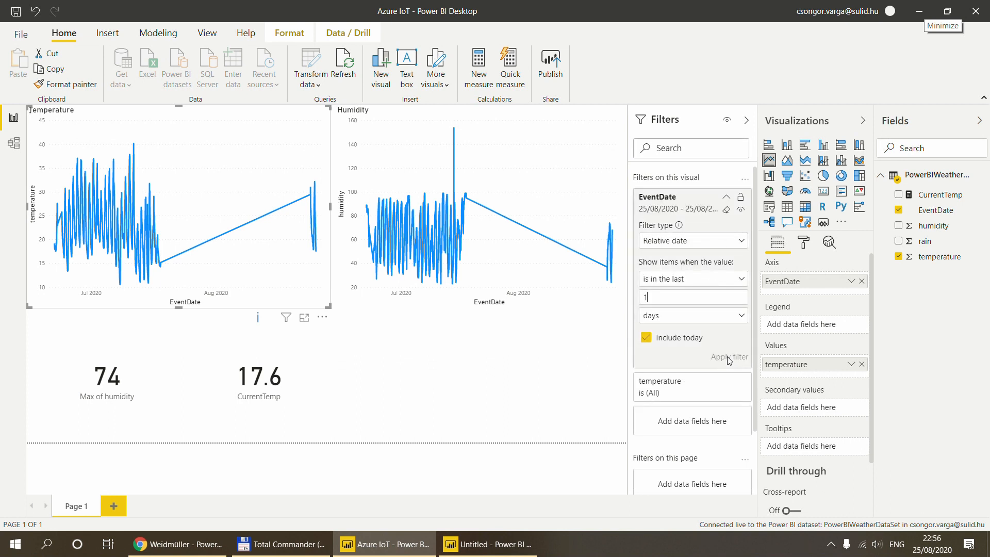
# Filter the Humidity chart's EventDate by relative date to the last 1 days, including today.
pyautogui.click(550, 175)
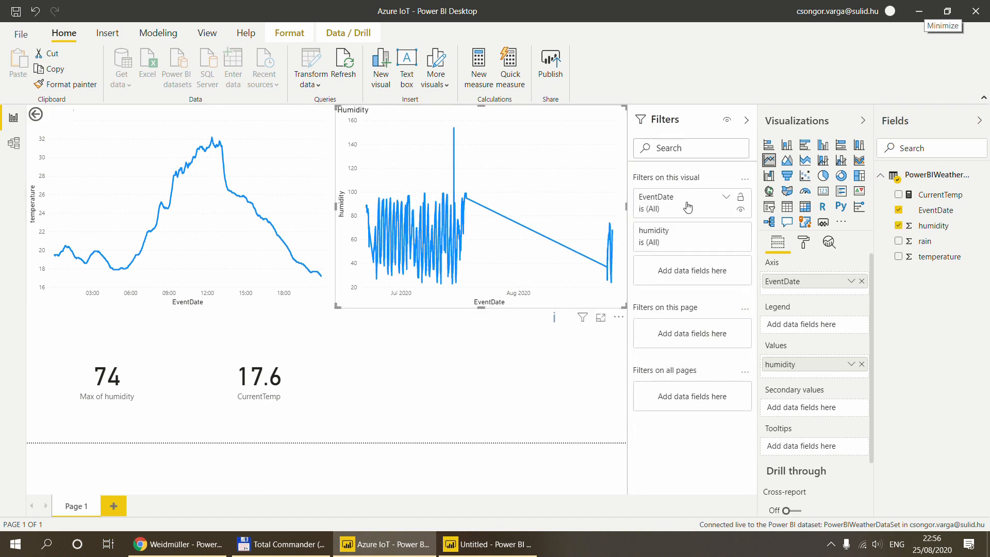
pyautogui.click(687, 207)
pyautogui.click(681, 242)
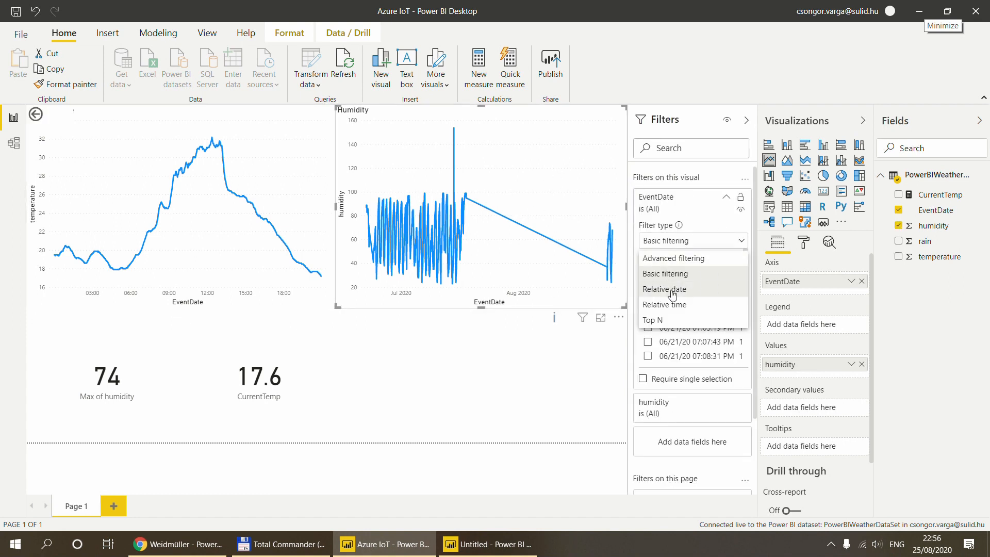
pyautogui.click(676, 258)
pyautogui.click(684, 244)
pyautogui.click(671, 292)
pyautogui.click(662, 298)
pyautogui.write('1')
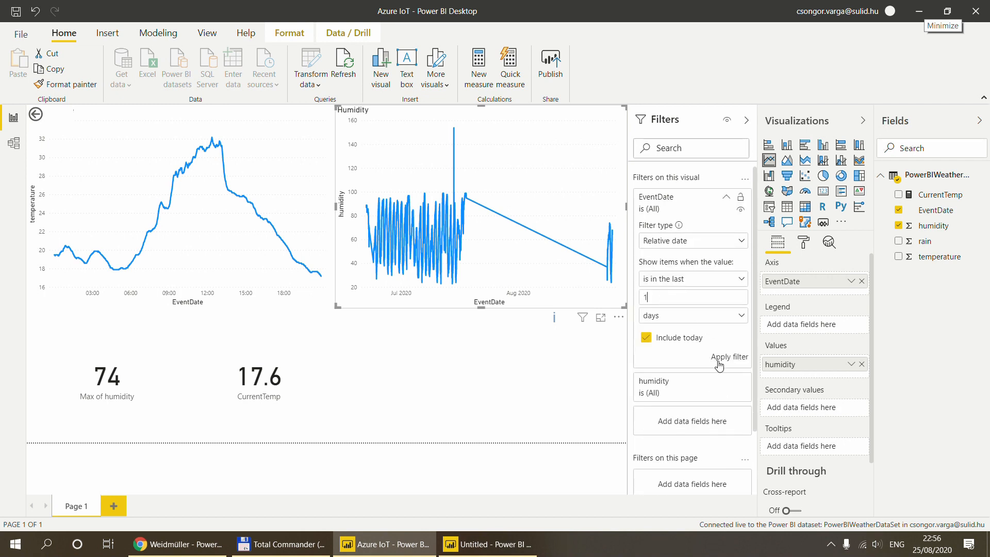
pyautogui.click(727, 358)
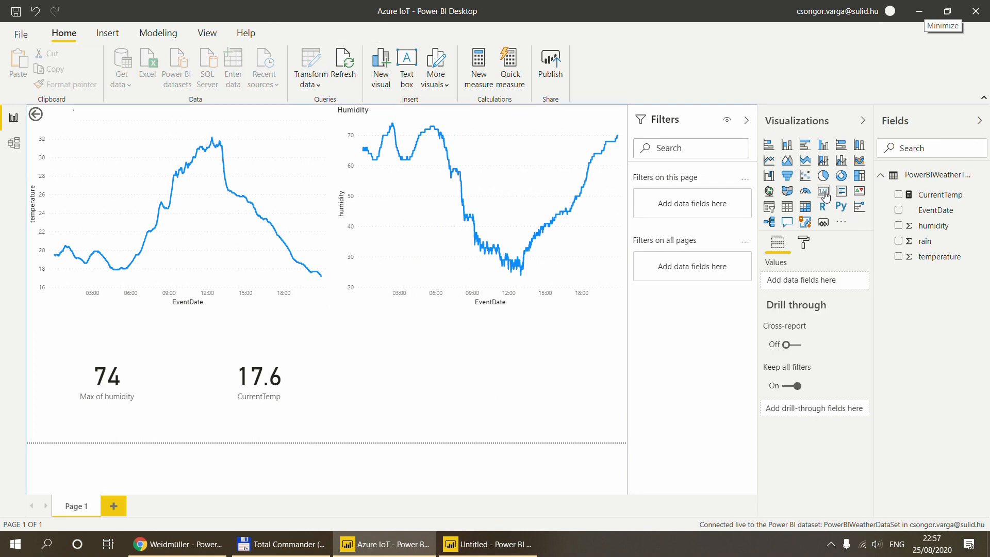
# Examine the Max of humidity card's fields and filters and the CurrentTemp card's measure formula, and leave the formula unchanged.
pyautogui.click(162, 342)
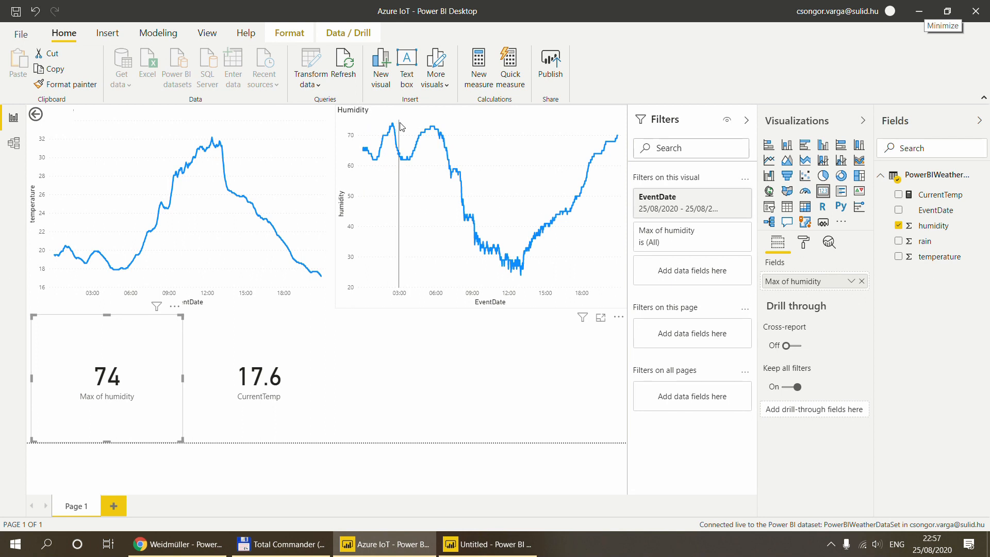
pyautogui.moveTo(431, 127)
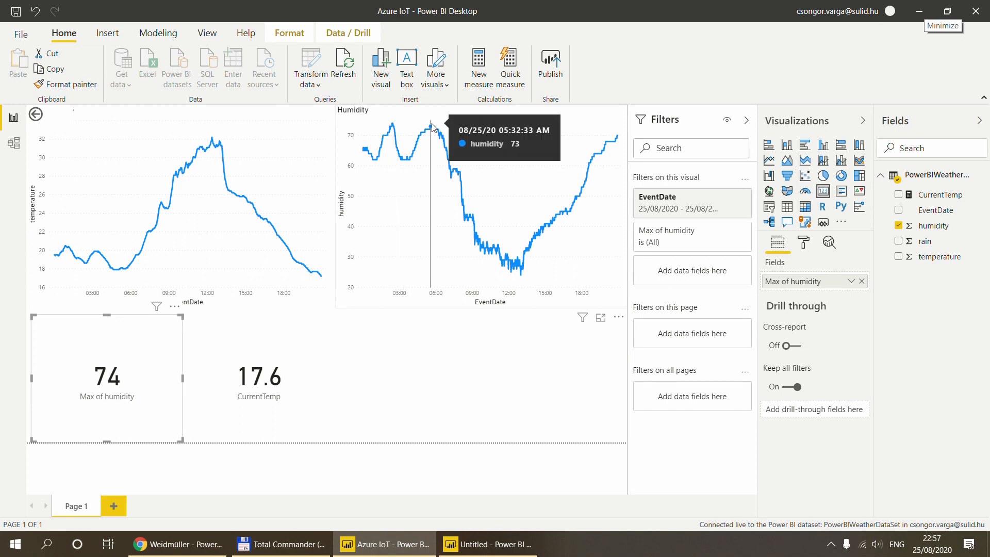
pyautogui.click(254, 337)
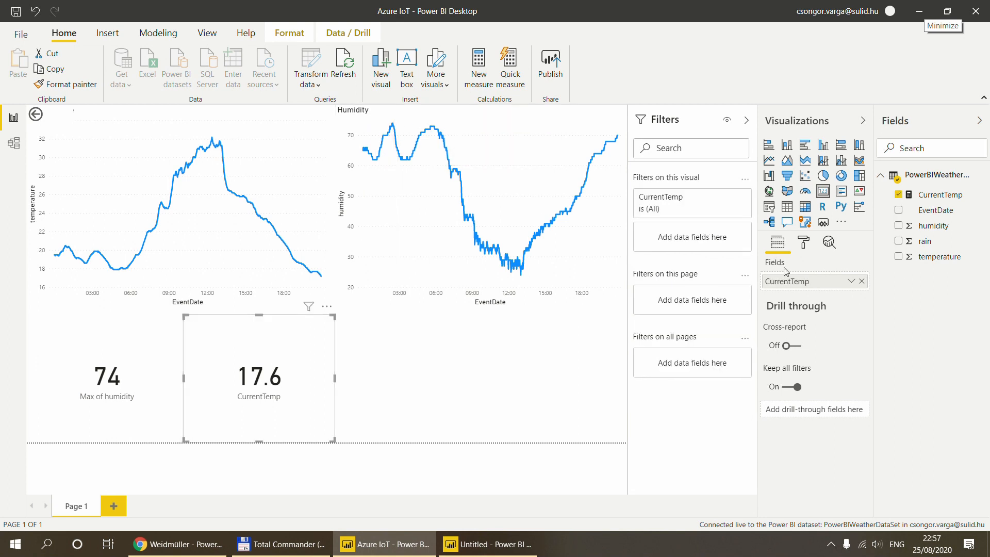
pyautogui.click(941, 199)
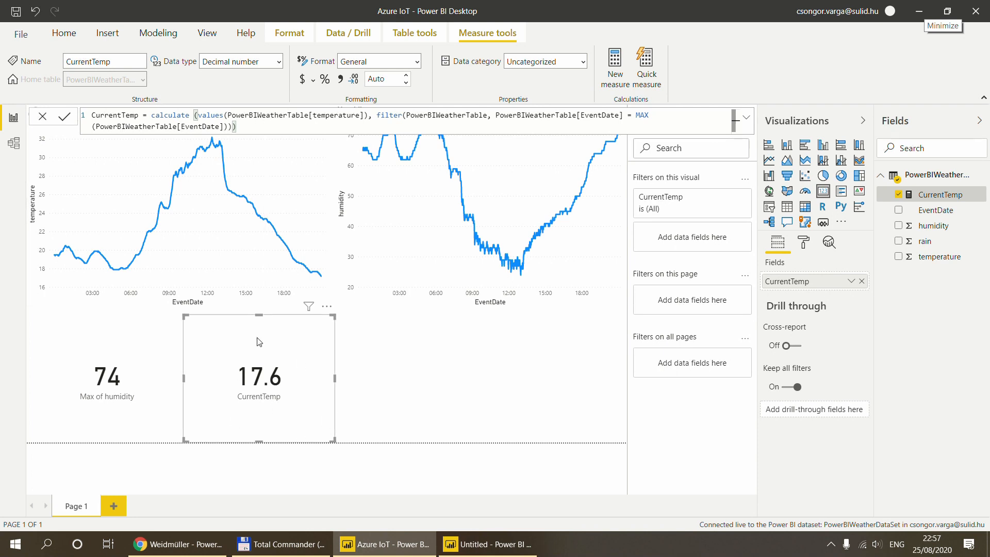
pyautogui.click(413, 388)
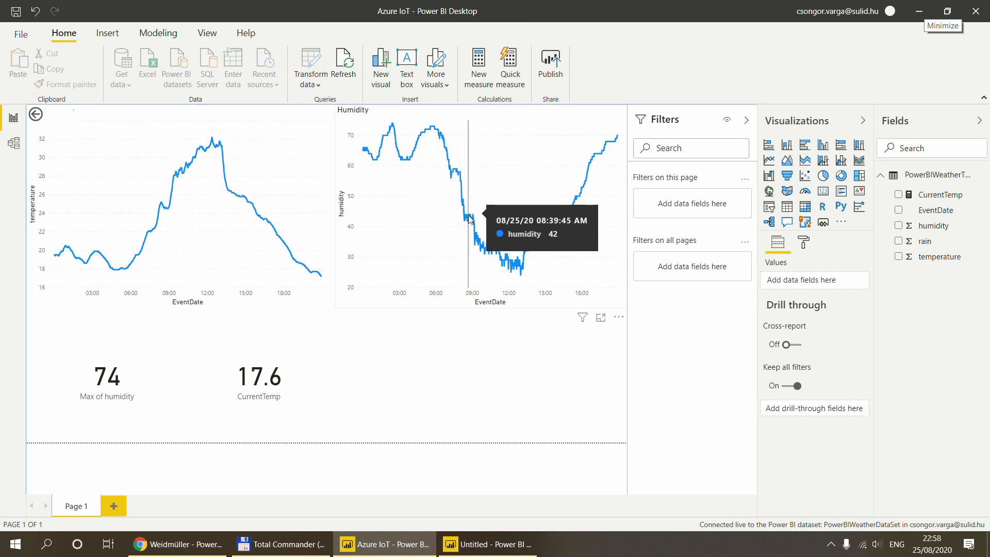
# Cross-filter the weather visuals by a single point around 07:40 on the Humidity line, and clear that selection after inspecting them.
pyautogui.click(458, 172)
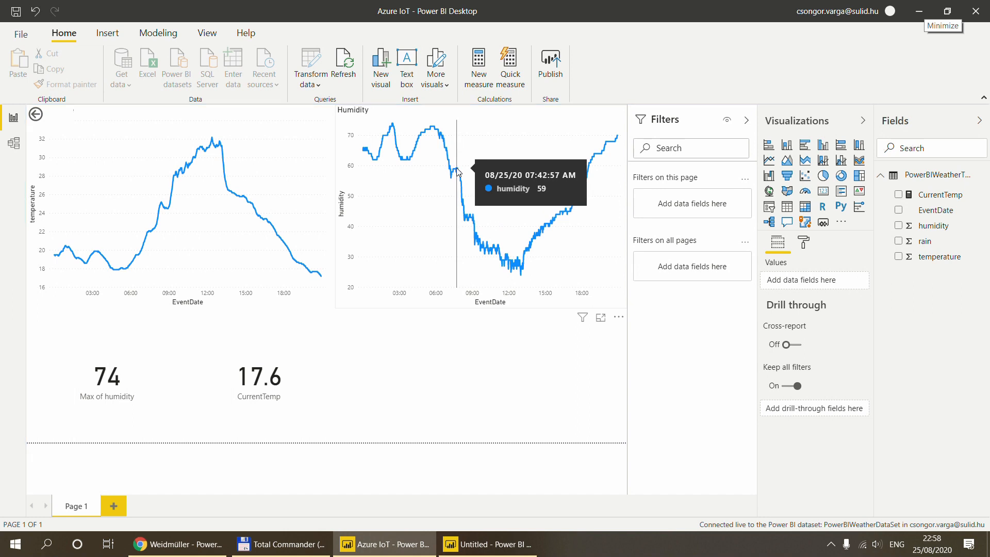
pyautogui.click(458, 172)
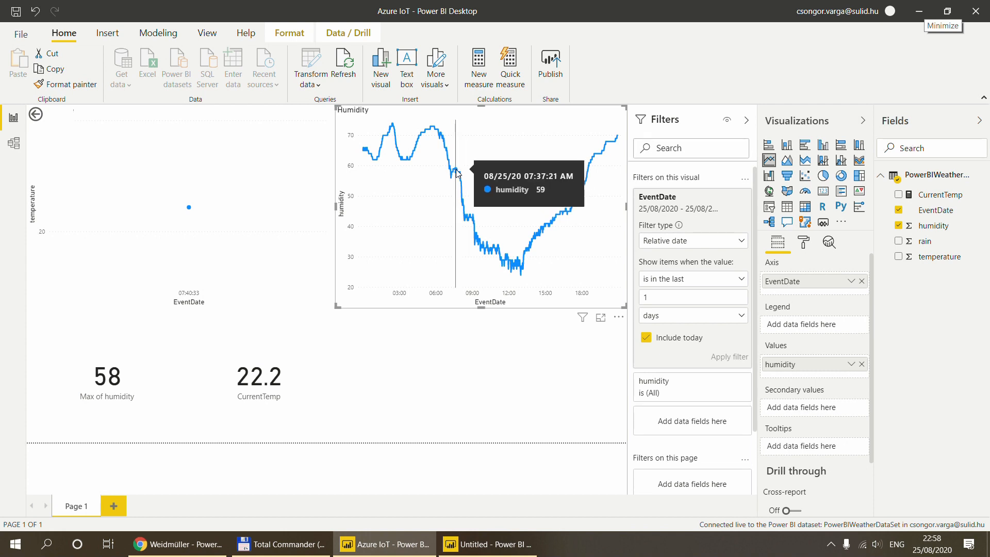
pyautogui.moveTo(189, 208)
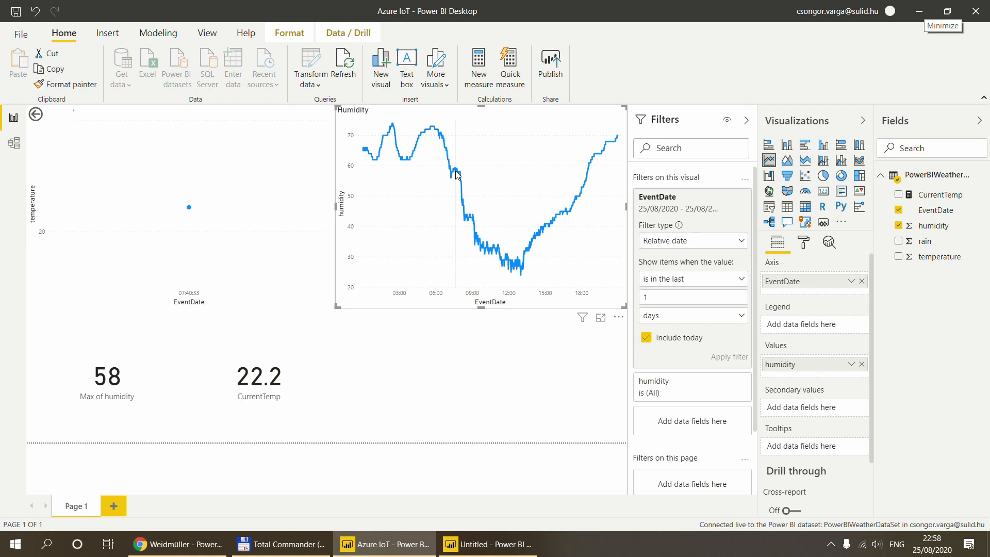
pyautogui.moveTo(454, 168)
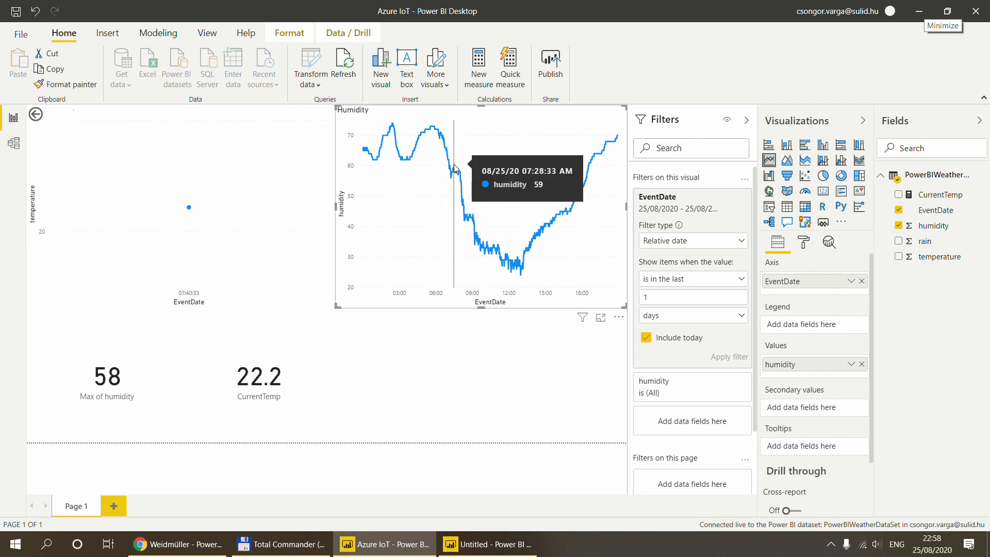
pyautogui.click(399, 246)
pyautogui.moveTo(400, 253)
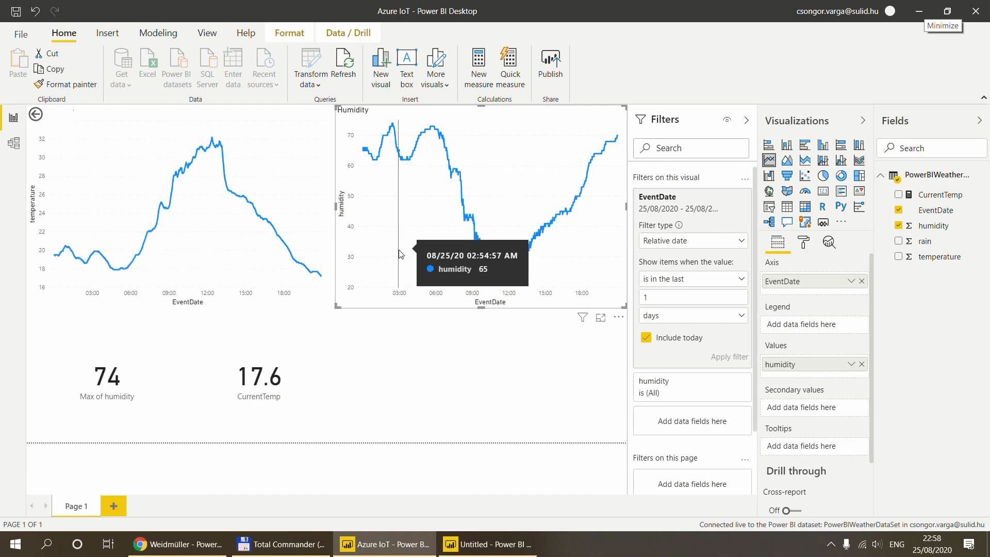
pyautogui.click(426, 373)
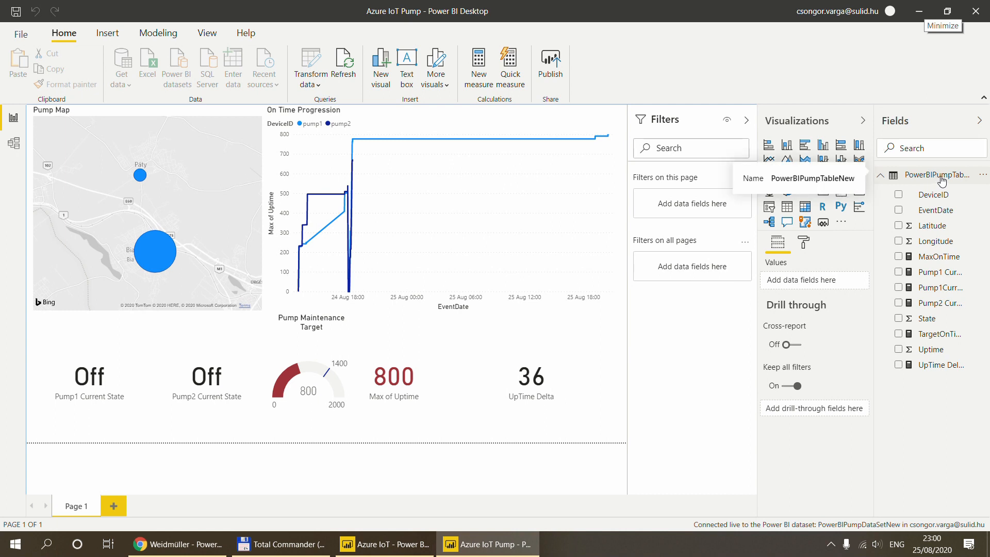
# In the Azure IoT Pump report, widen the field list, examine the Pump1 Current State formula and close it without changes.
pyautogui.moveTo(875, 225); pyautogui.dragTo(833, 226)
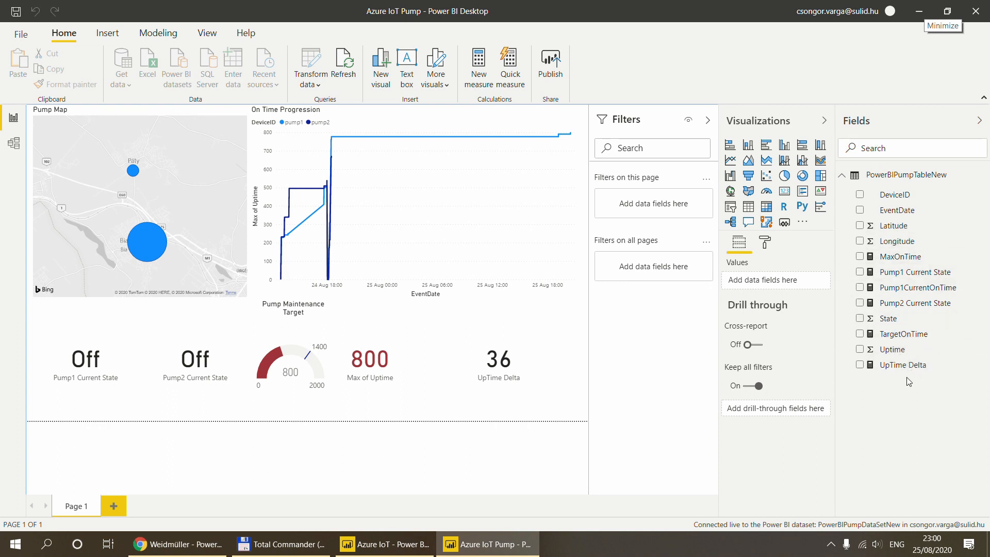
pyautogui.click(914, 273)
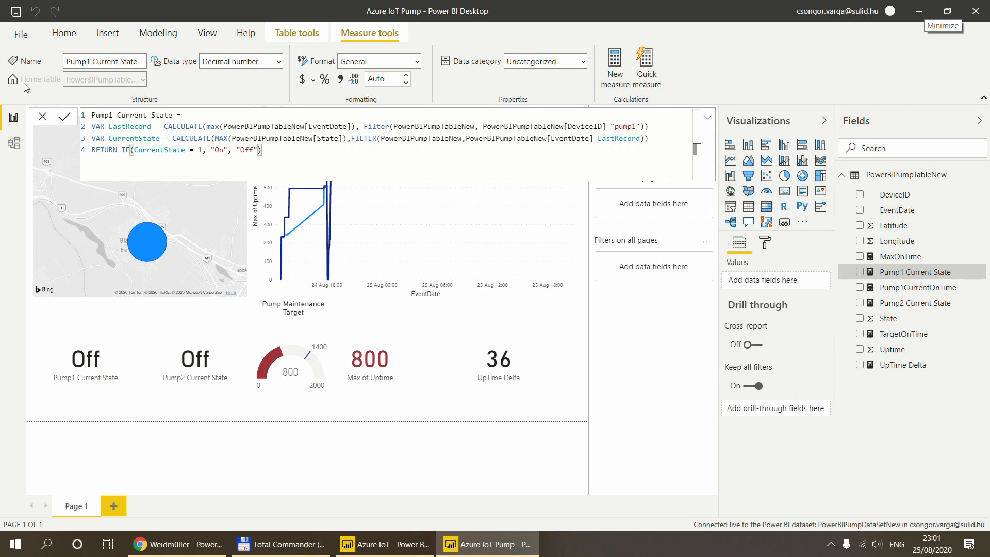
pyautogui.click(42, 116)
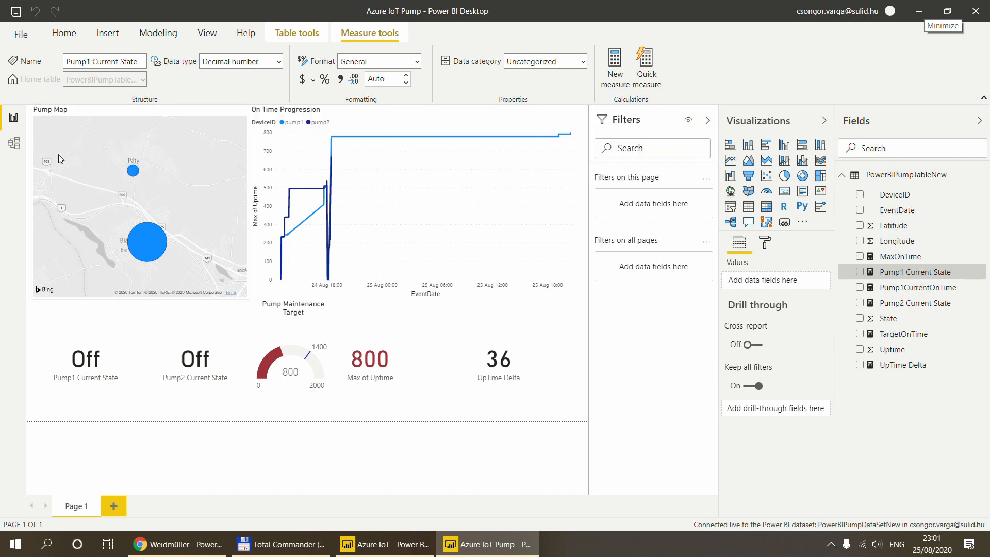
# Switch to the Azure IoT flow in Node-RED in Chrome and clear its debug messages.
pyautogui.click(200, 546)
pyautogui.click(81, 14)
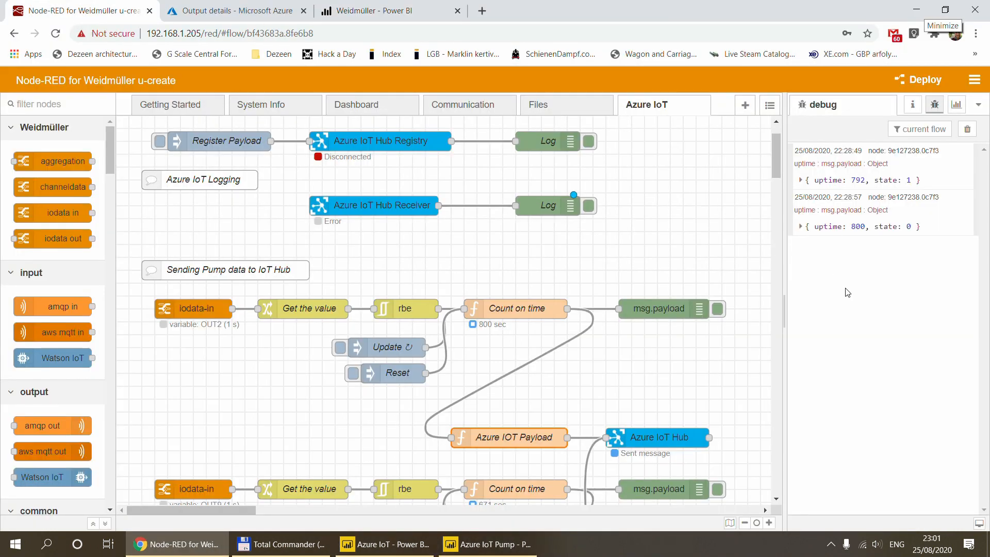
pyautogui.click(967, 129)
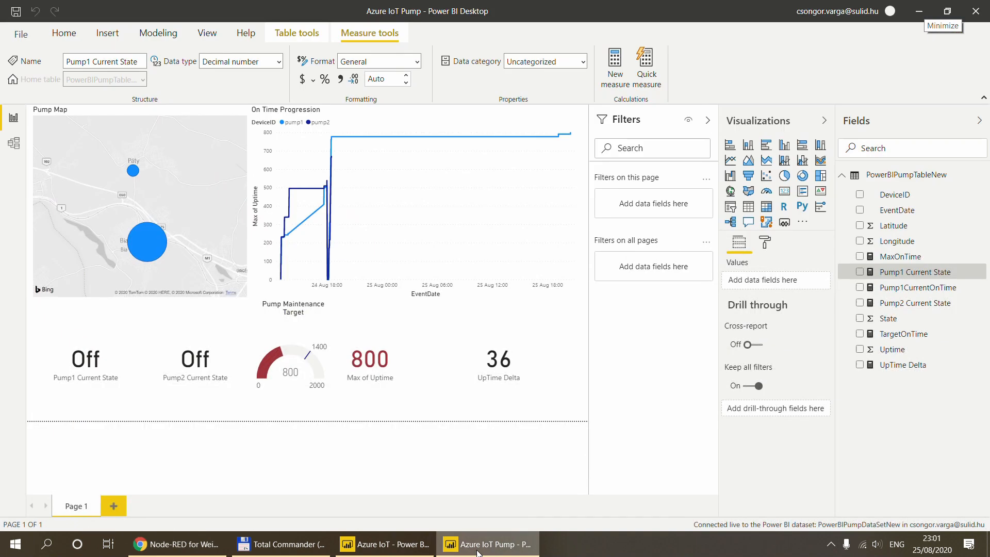
# Return to the Azure IoT Pump report in Power BI Desktop and refresh its data.
pyautogui.click(488, 544)
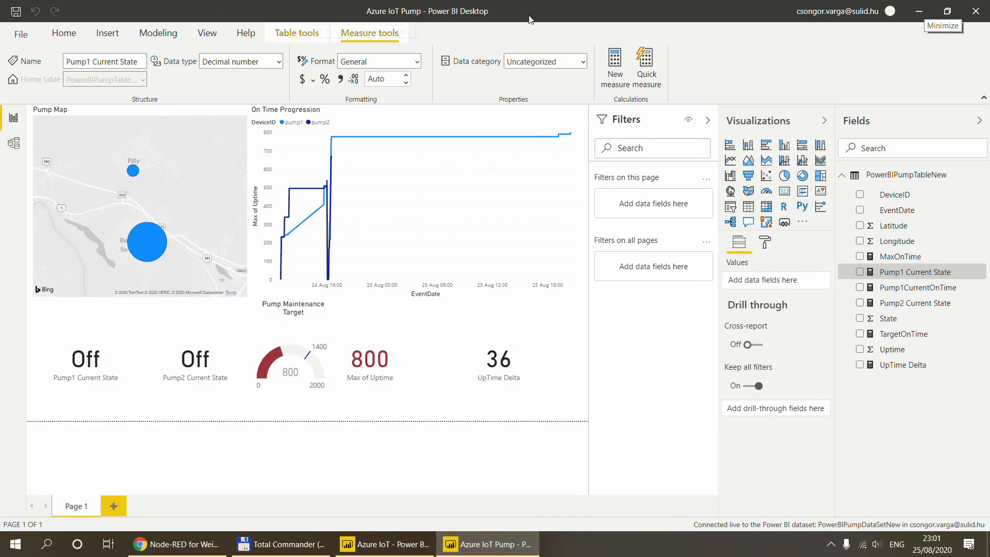
pyautogui.click(70, 34)
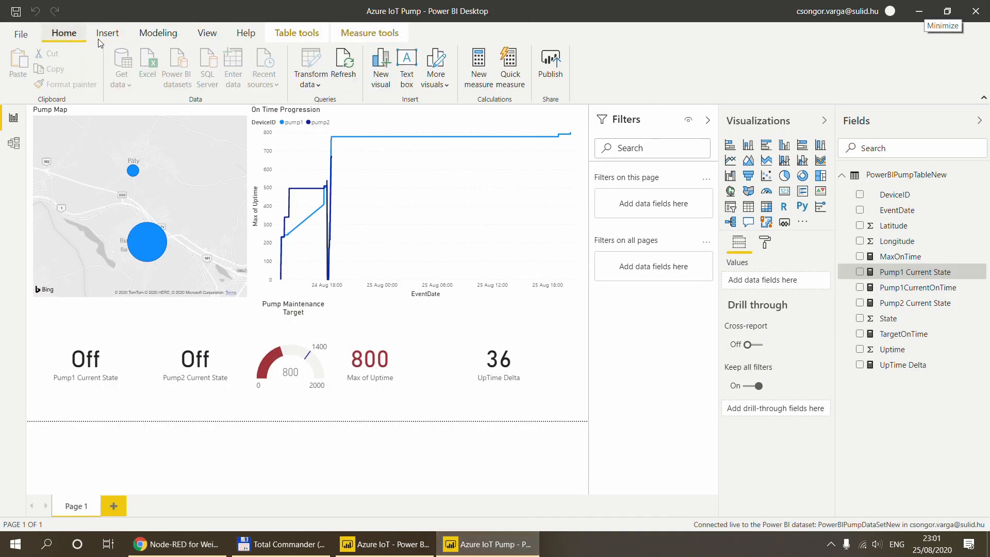
pyautogui.click(348, 63)
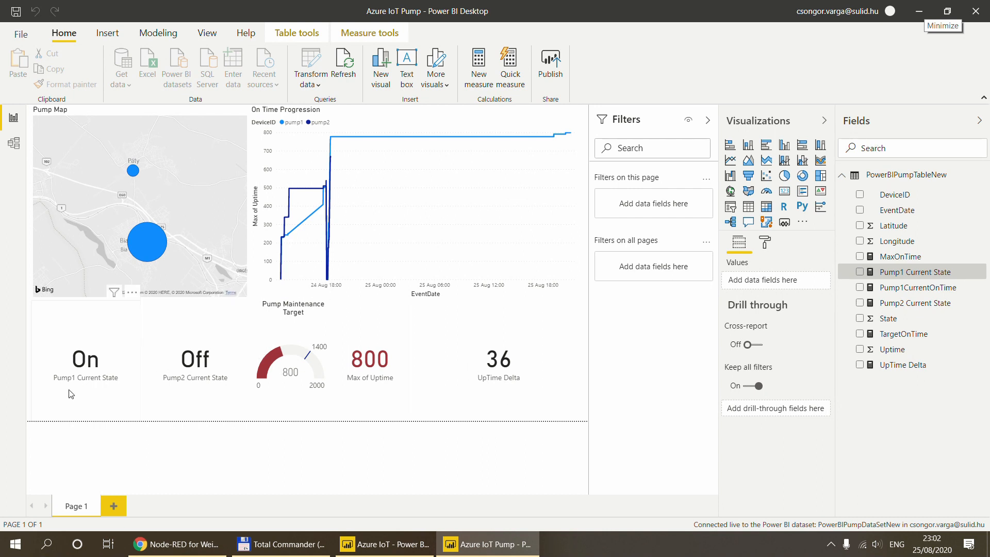
# Examine the Pump1 and Pump2 Current State cards, the Pump Map's location and size fields, and the large bubble's details.
pyautogui.click(77, 377)
pyautogui.click(164, 379)
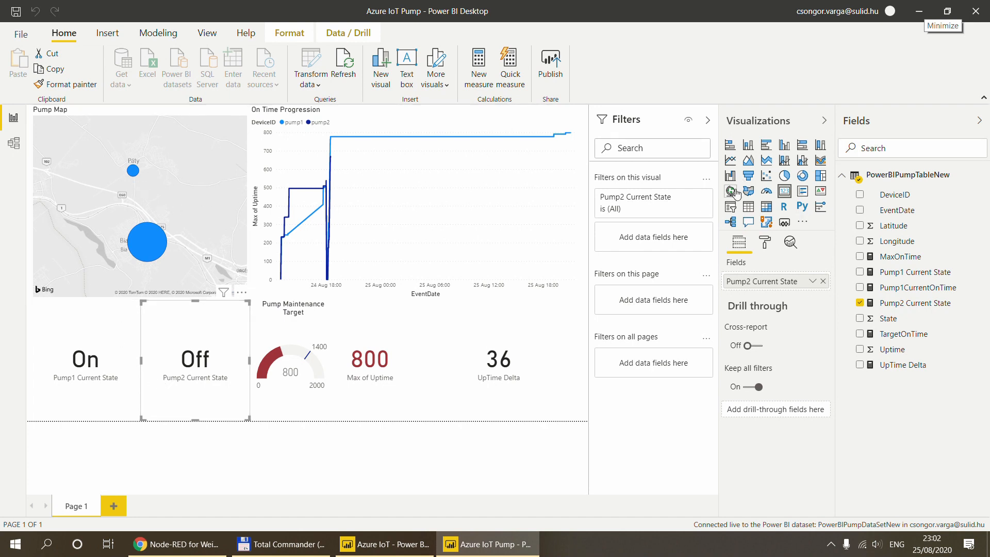
pyautogui.click(214, 183)
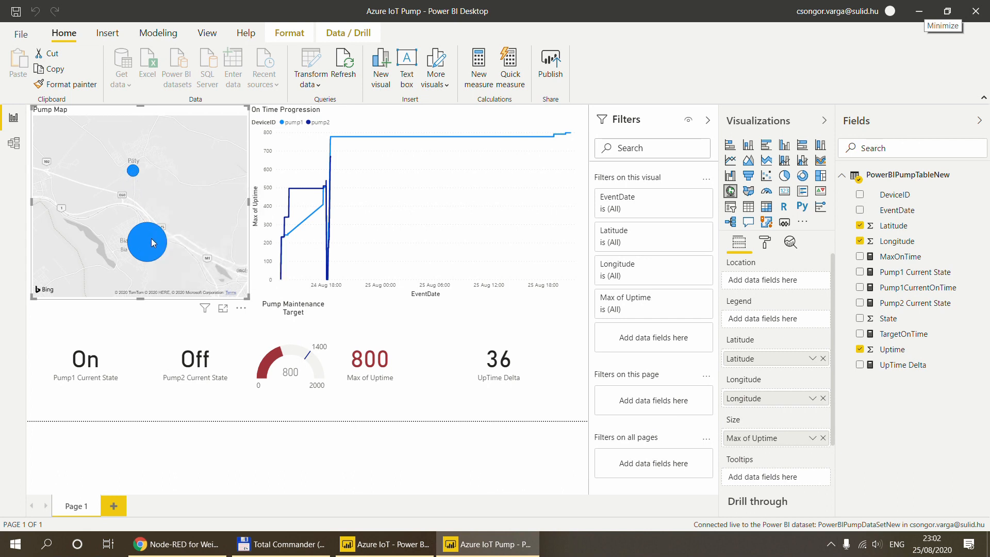
pyautogui.moveTo(154, 247)
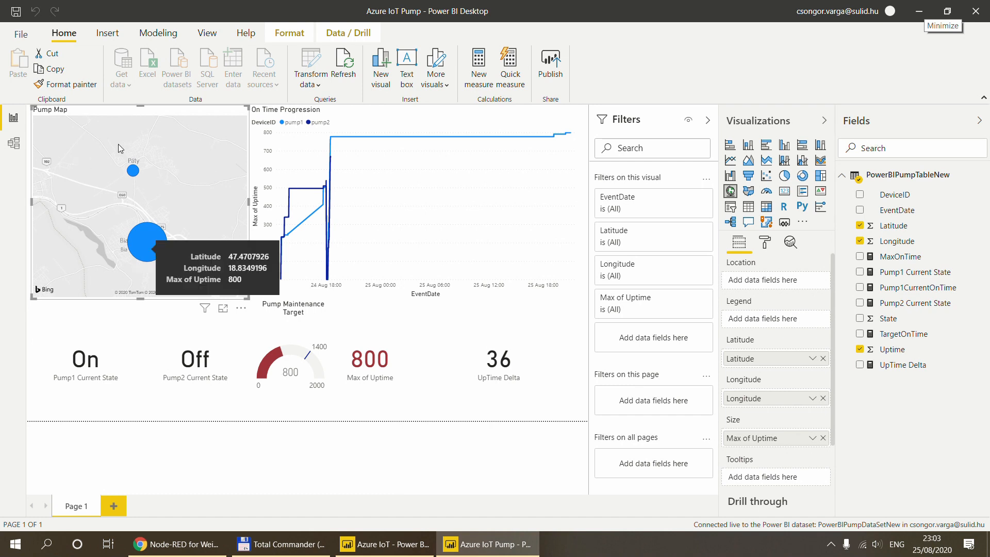
# Cross-filter the report by each pump bubble on the Pump Map to compare their uptime, and clear the selection.
pyautogui.click(150, 251)
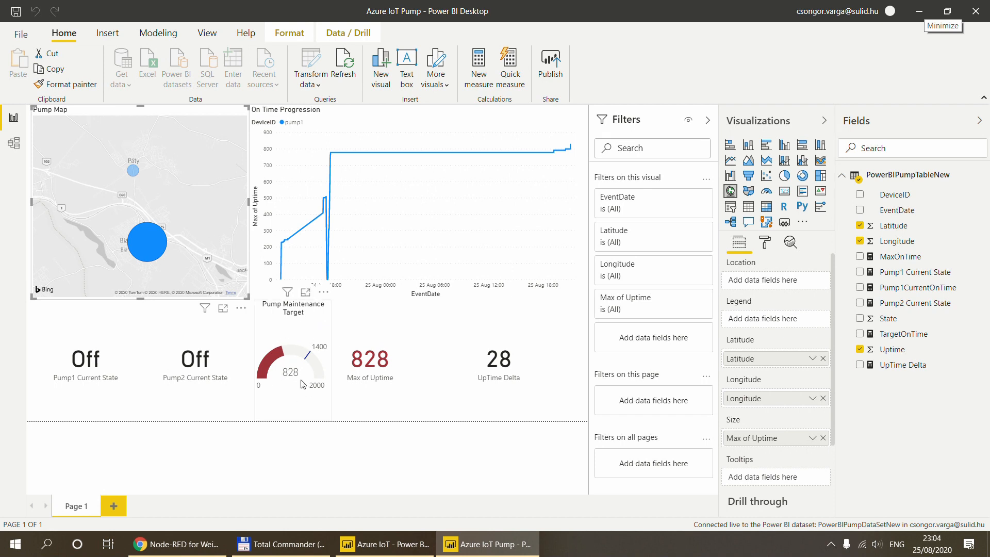
pyautogui.moveTo(288, 382)
pyautogui.click(134, 172)
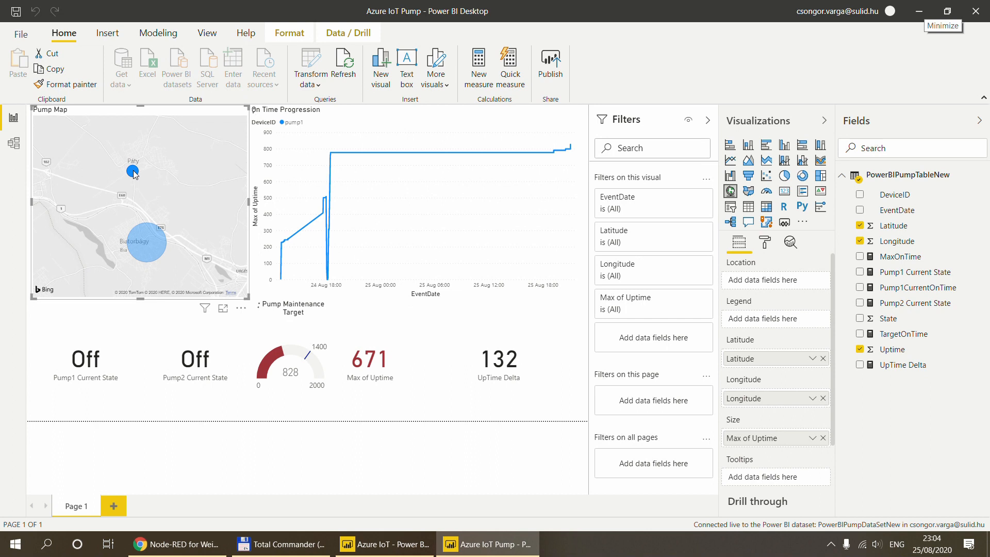
pyautogui.moveTo(295, 377)
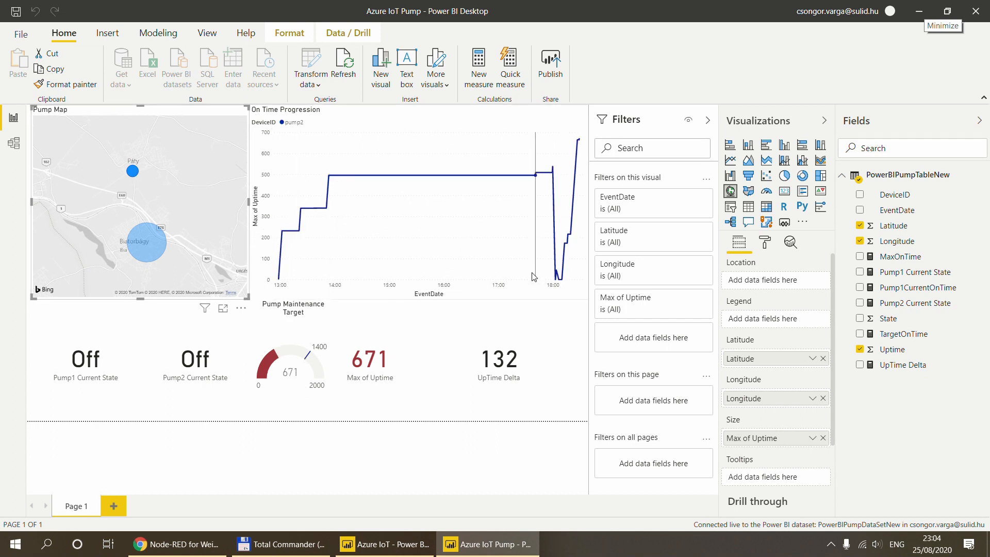
pyautogui.click(198, 191)
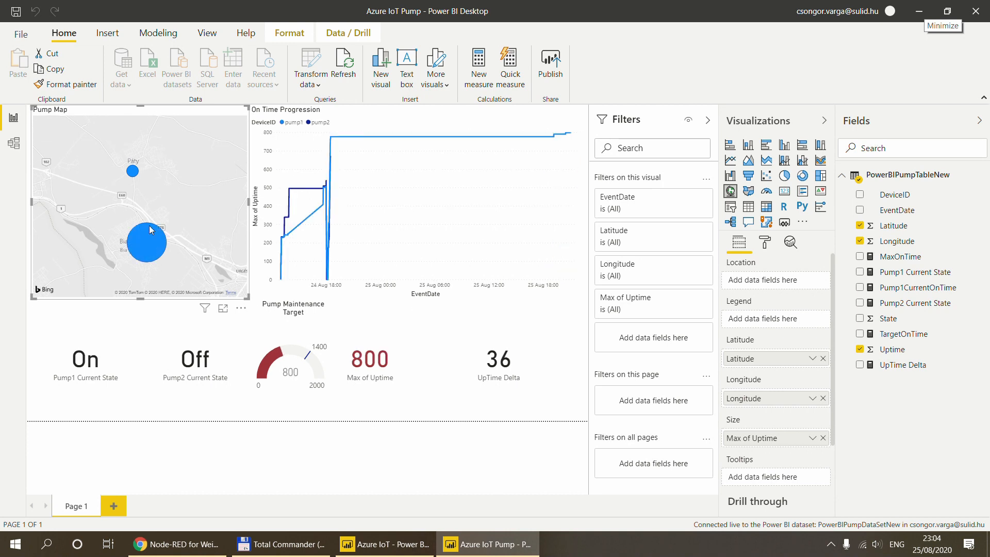
pyautogui.click(139, 240)
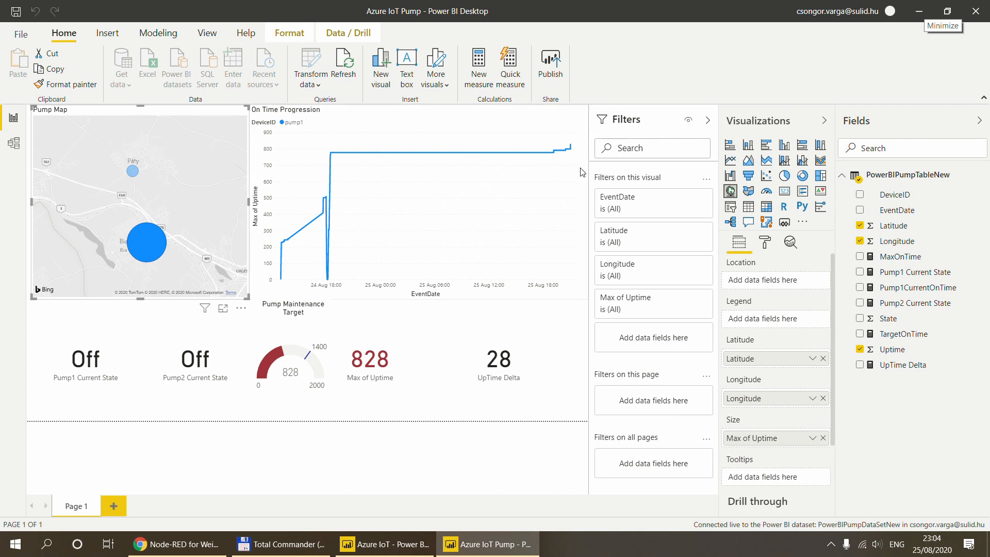
pyautogui.click(187, 202)
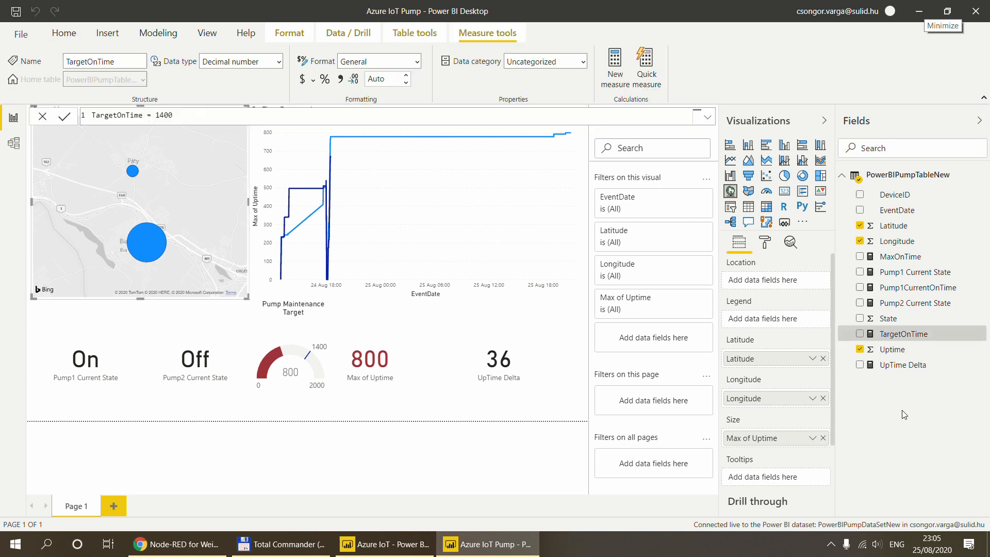
# Examine the TargetOnTime and MaxOnTime measures and the value fields of the Pump Maintenance Target gauge.
pyautogui.click(904, 408)
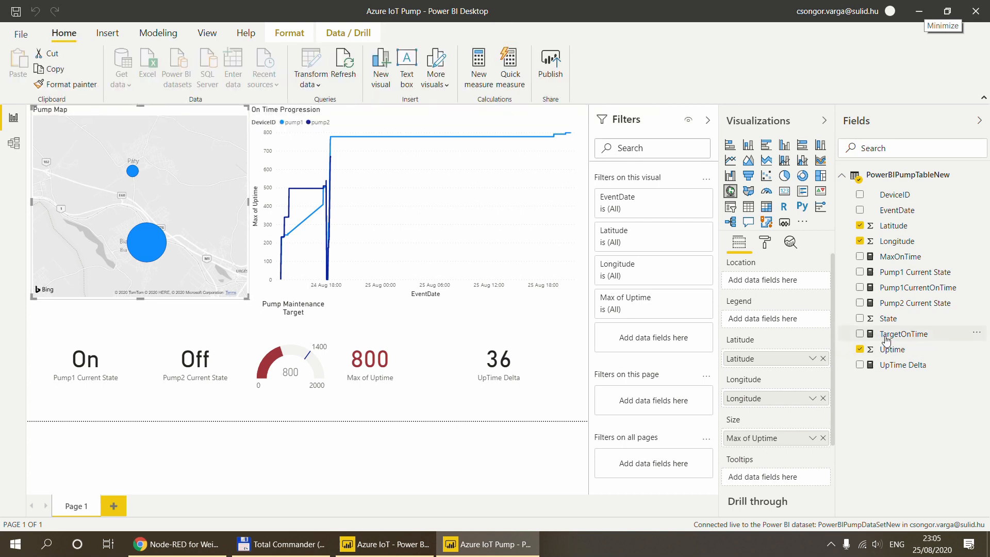
pyautogui.click(887, 335)
pyautogui.click(903, 260)
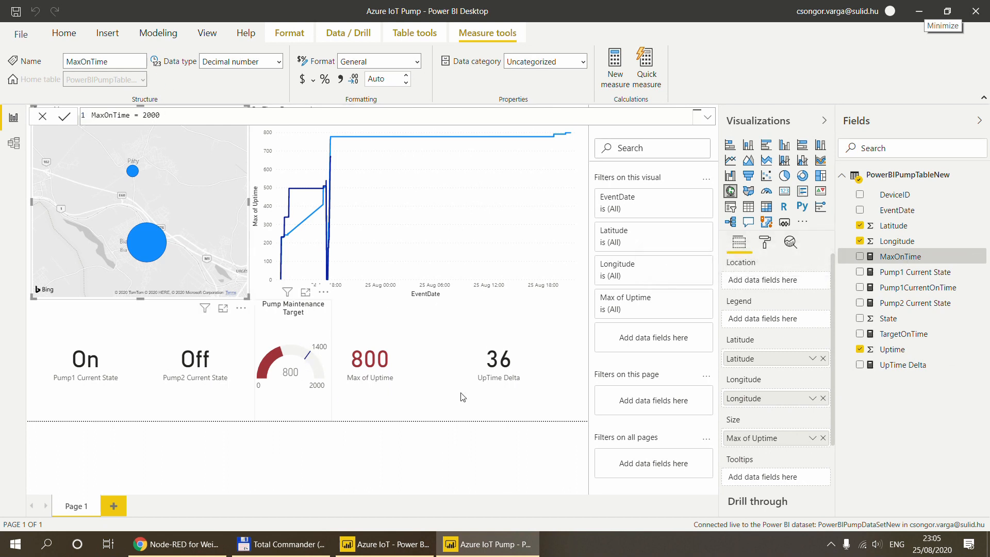
pyautogui.click(323, 365)
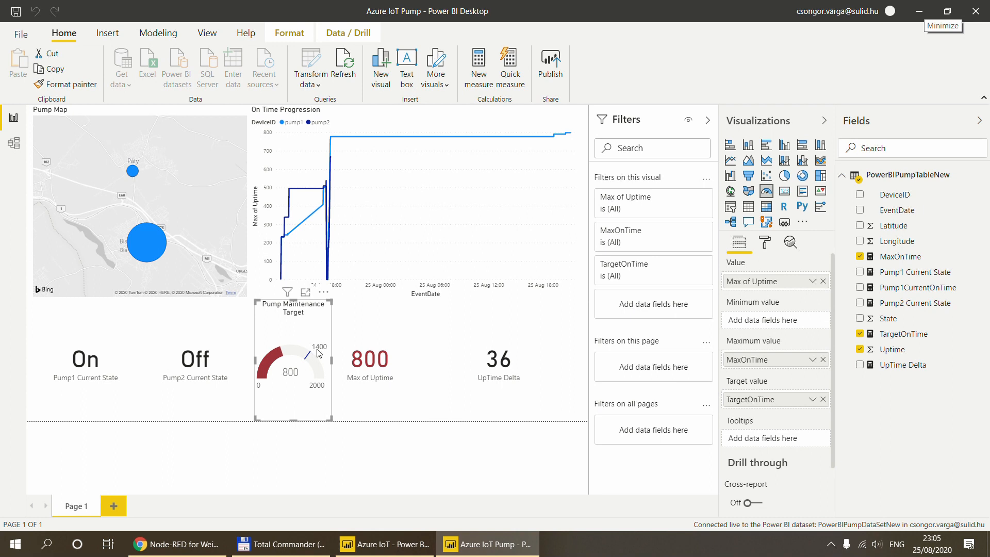
# Review the MaxOnTime, TargetOnTime and Pump1 Current State formulas once more and close them without changes.
pyautogui.doubleClick(906, 256)
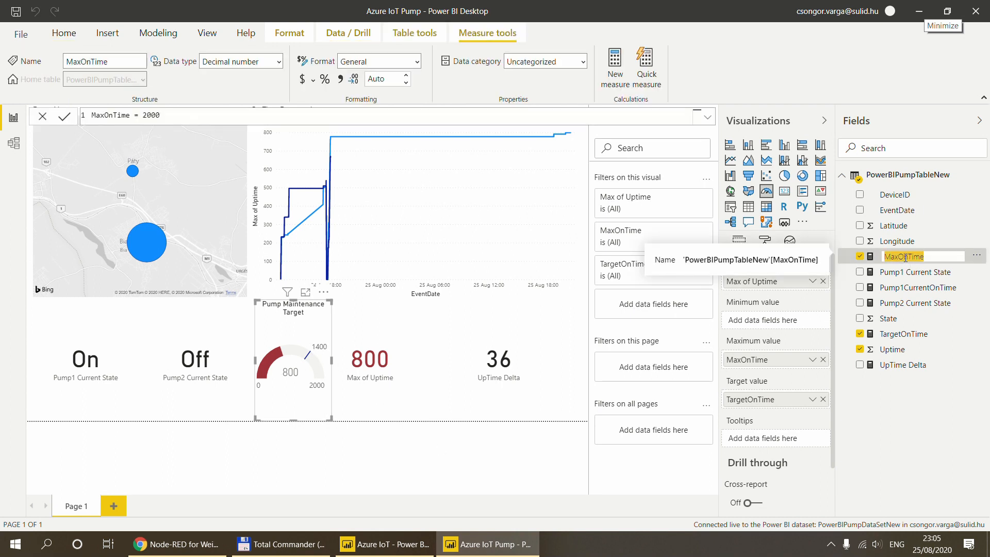
pyautogui.click(905, 334)
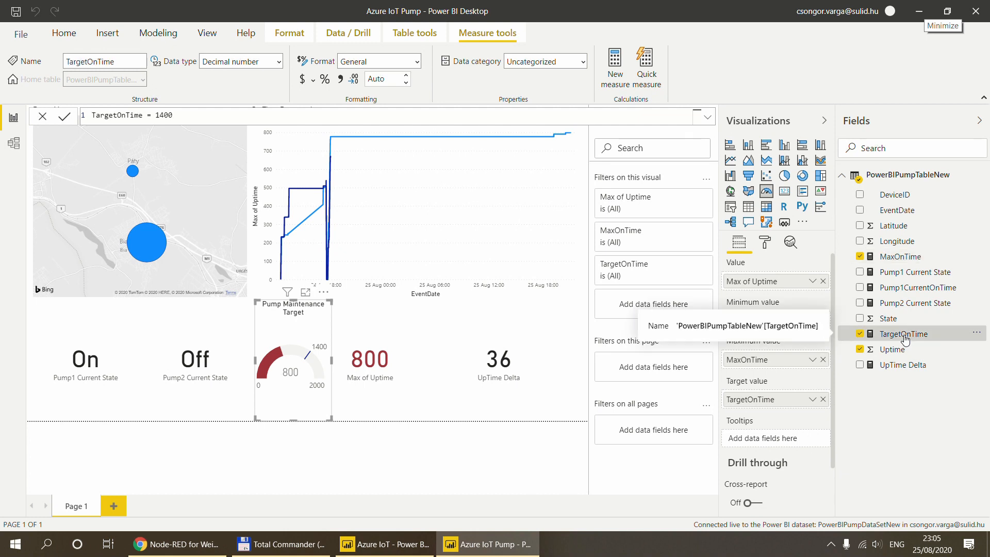
pyautogui.doubleClick(910, 272)
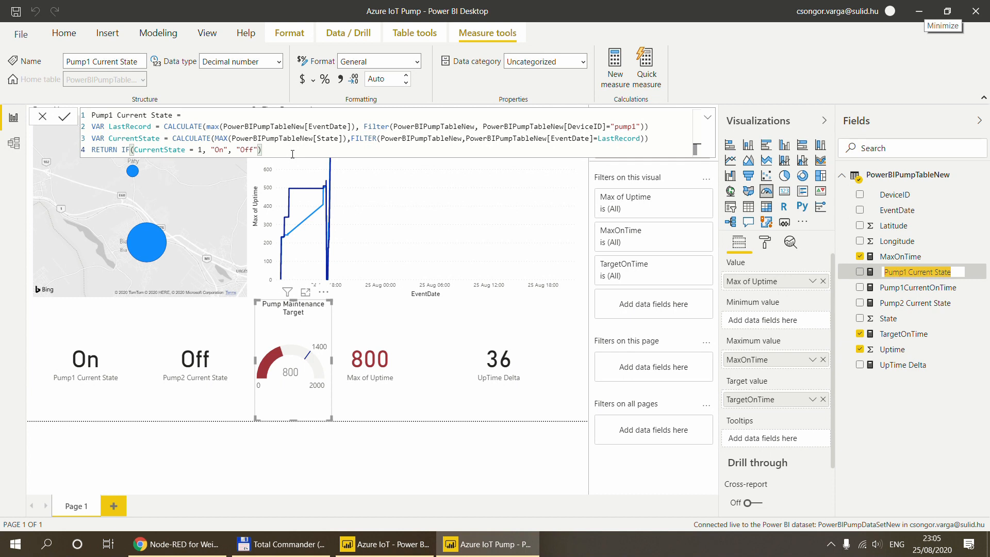
pyautogui.click(288, 448)
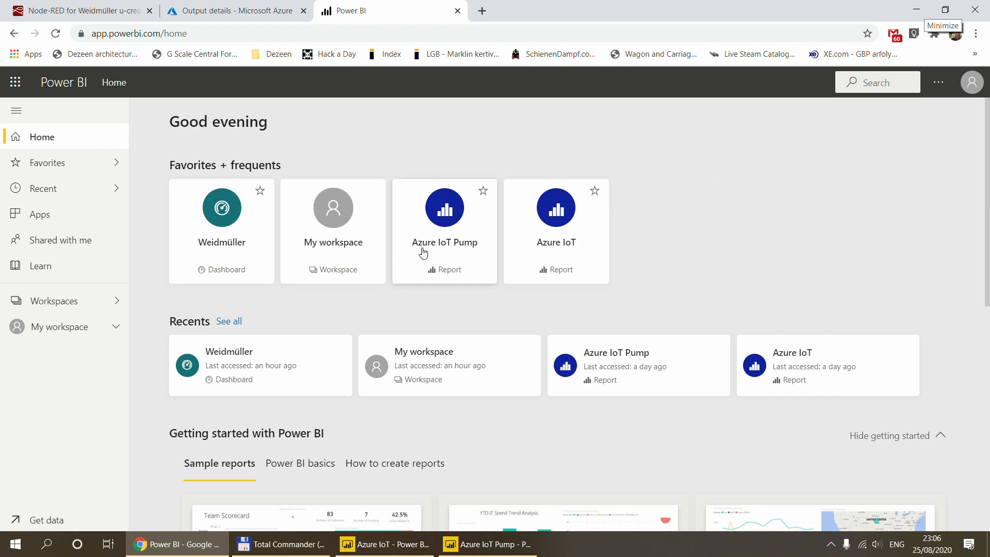
# View the published Azure IoT report's temperature and humidity charts, and switch to the Azure IoT Pump report.
pyautogui.click(554, 241)
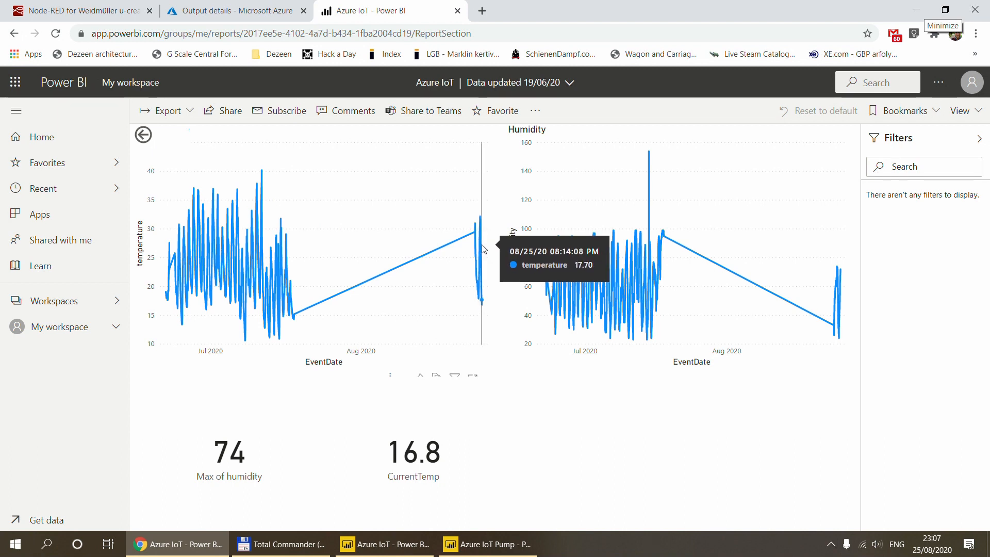
pyautogui.click(14, 34)
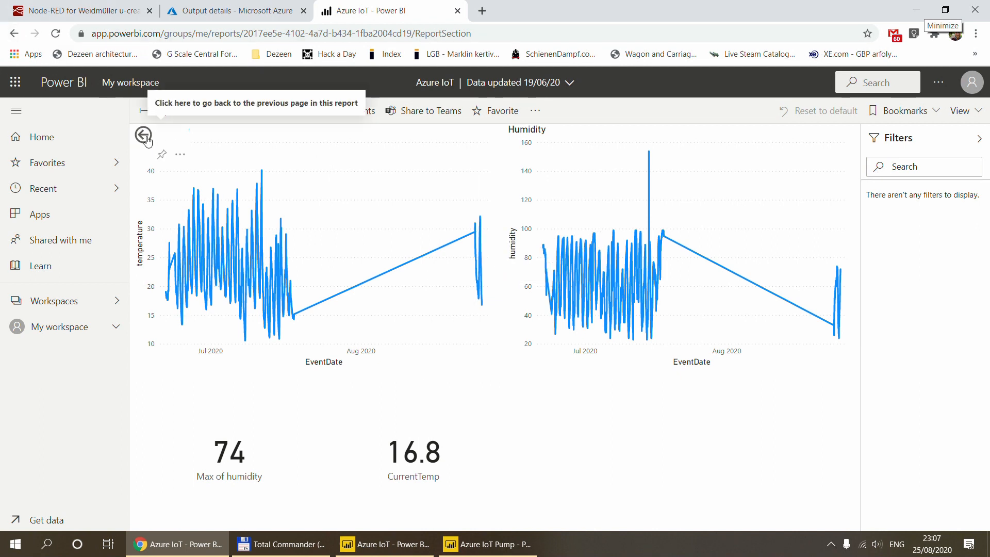
pyautogui.click(17, 34)
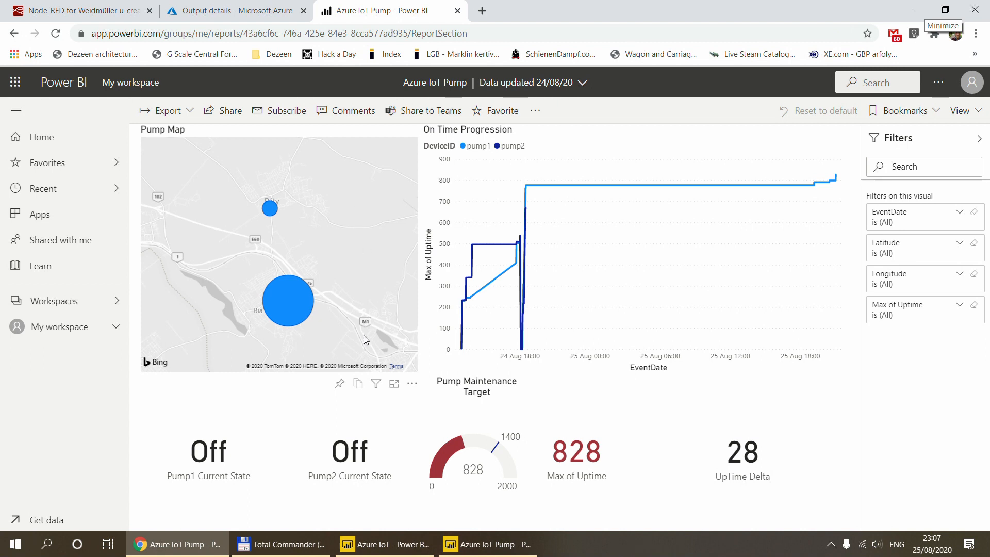
# Examine the existing and new dashboard options for pinning the Pump Map visual, and cancel without pinning it.
pyautogui.click(340, 385)
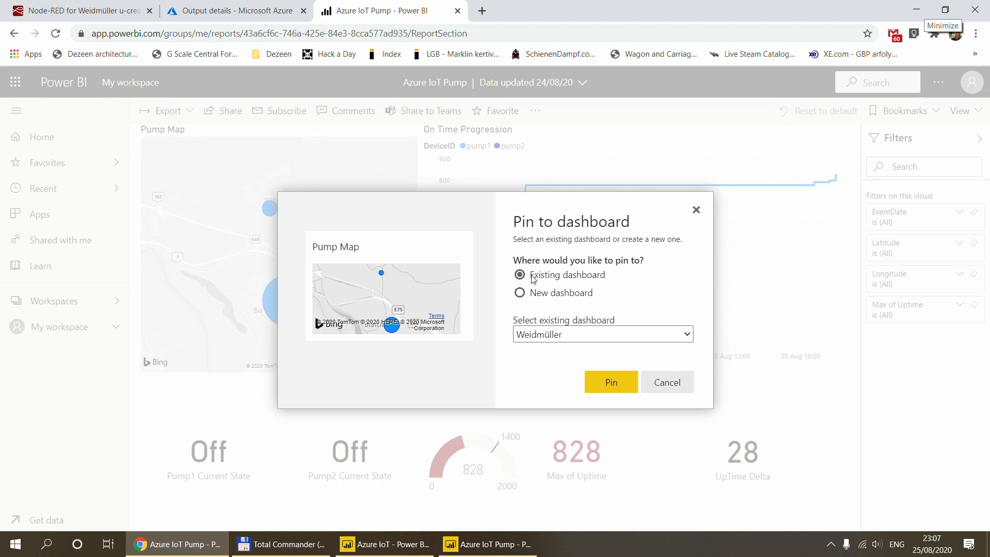
pyautogui.click(660, 340)
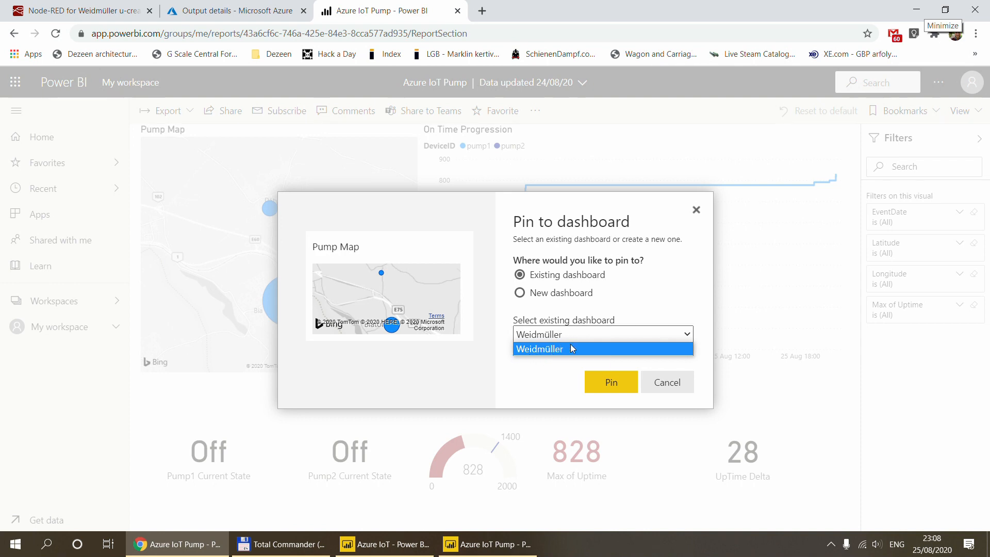
pyautogui.click(523, 295)
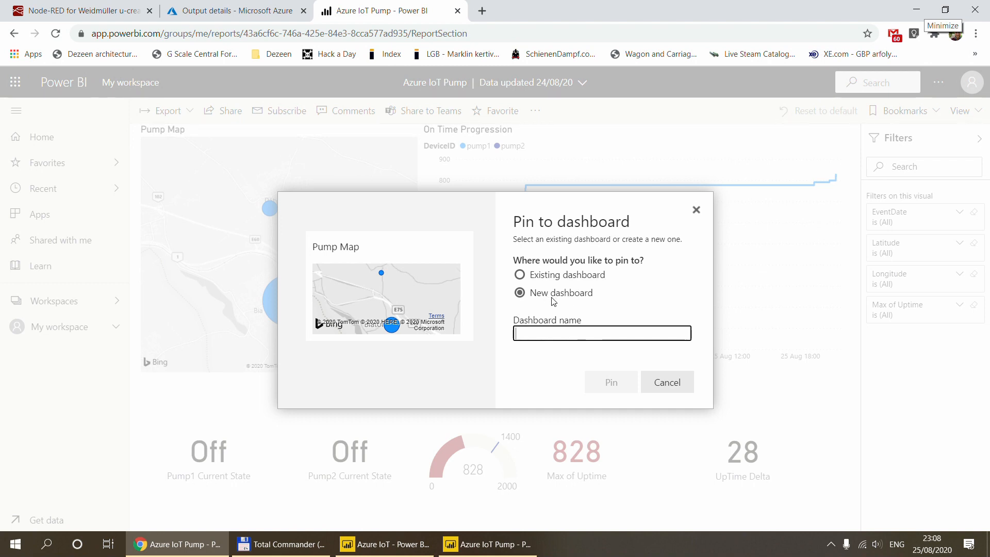
pyautogui.click(539, 275)
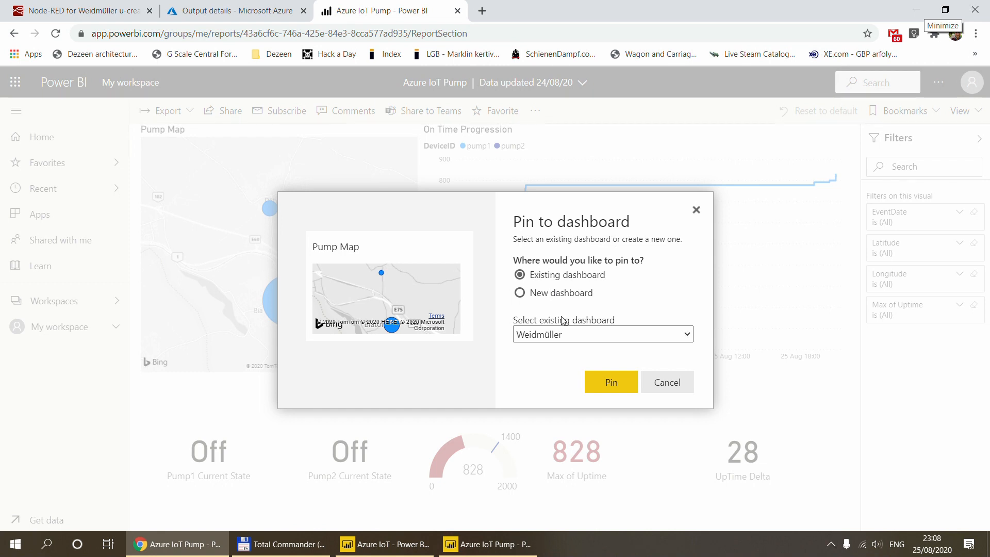
pyautogui.click(650, 381)
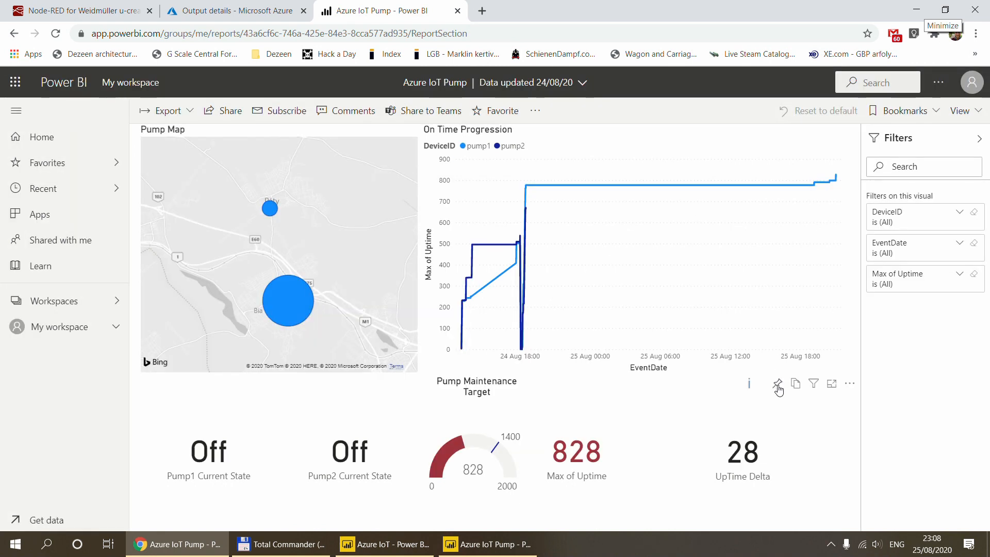
# Review the dashboard pinning options for the On Time Progression chart and cancel without pinning it.
pyautogui.click(462, 477)
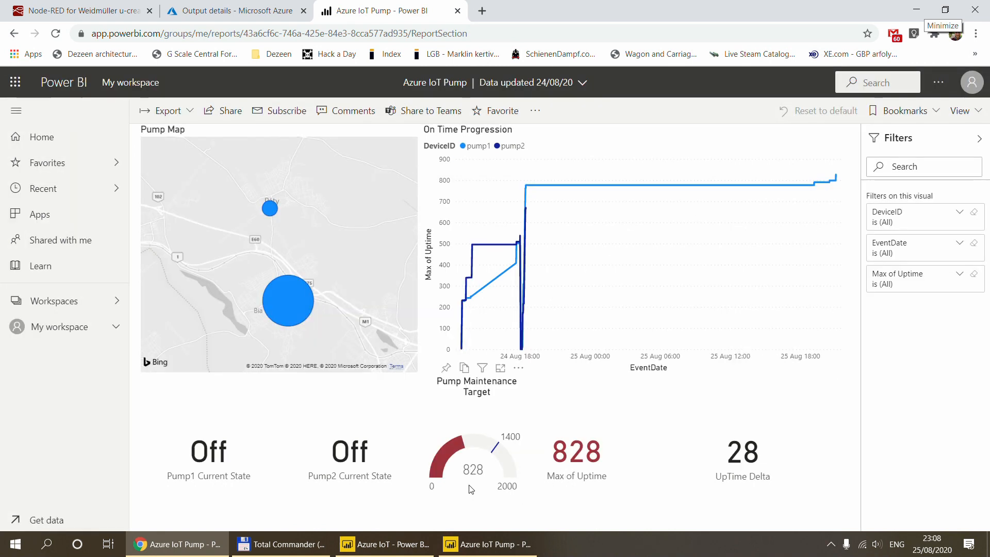
pyautogui.click(759, 329)
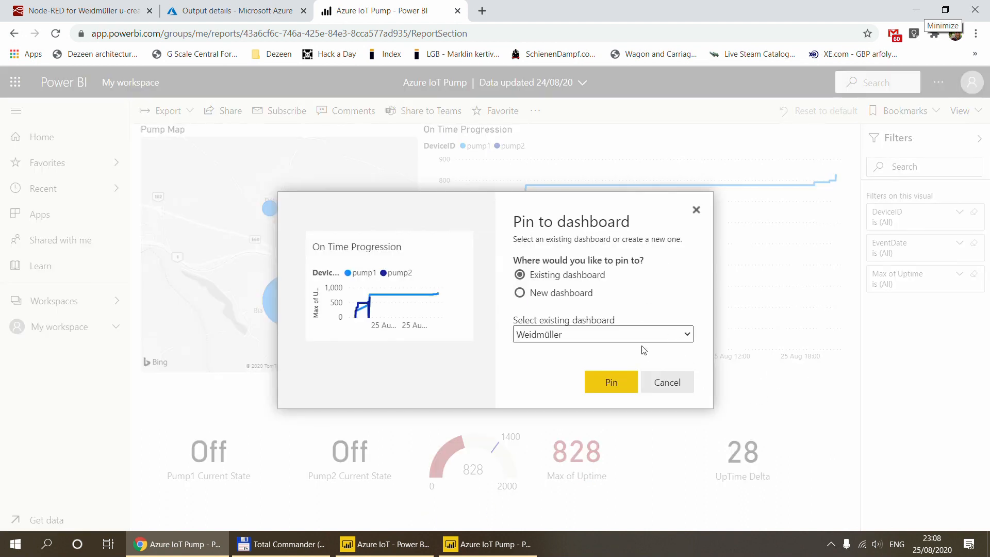
pyautogui.click(675, 391)
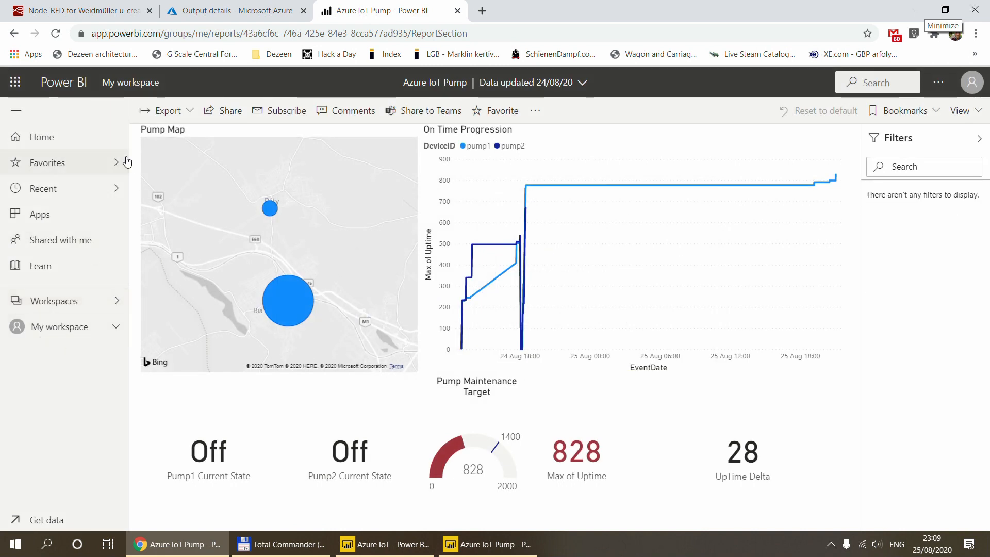
# Display the Weidmüller dashboard in full screen, and view the report behind its Pump Map tile before returning to the dashboard.
pyautogui.click(37, 136)
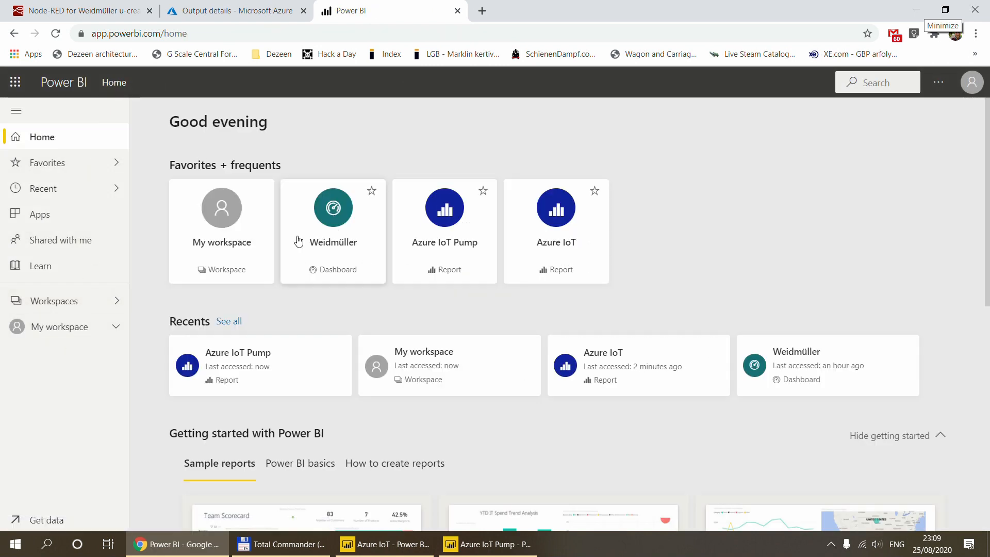
pyautogui.click(329, 214)
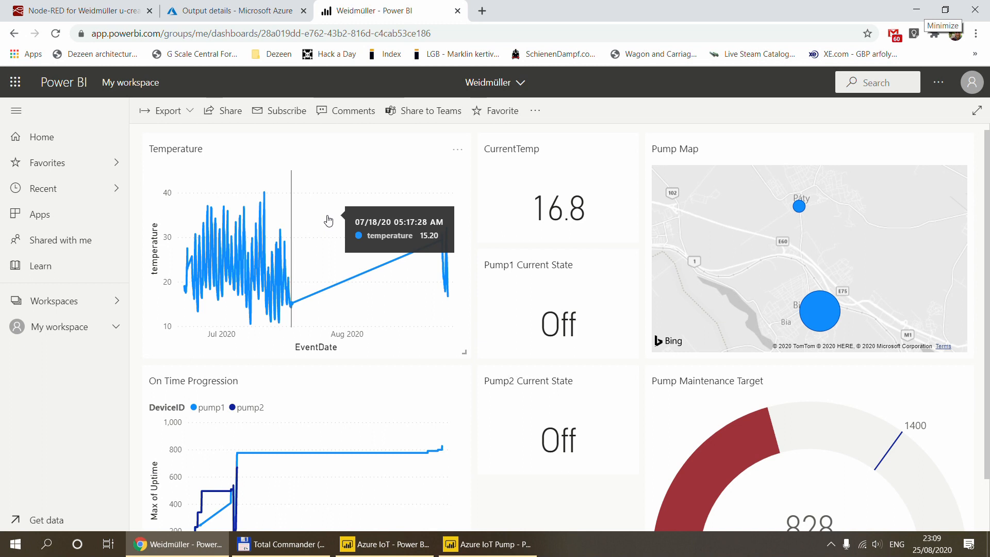
pyautogui.click(977, 111)
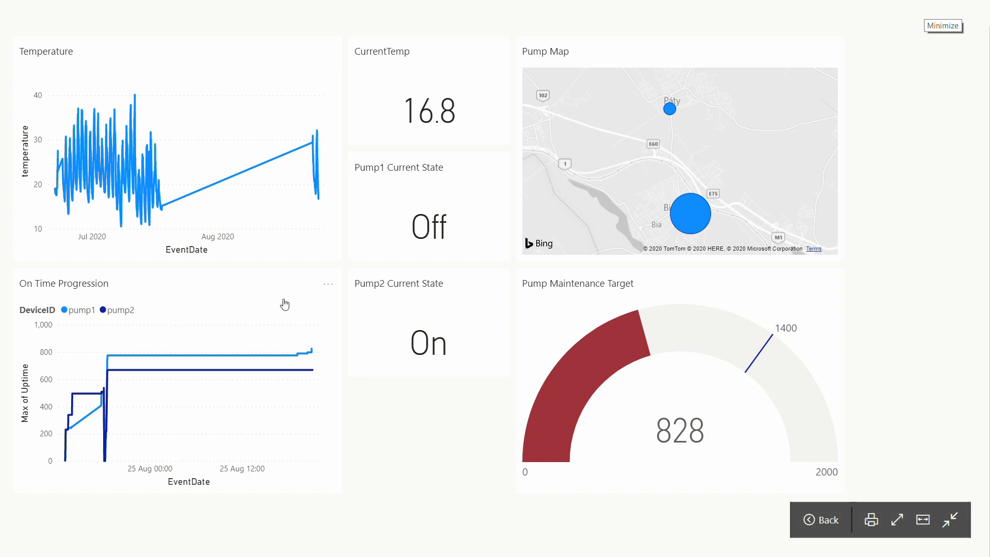
pyautogui.click(700, 221)
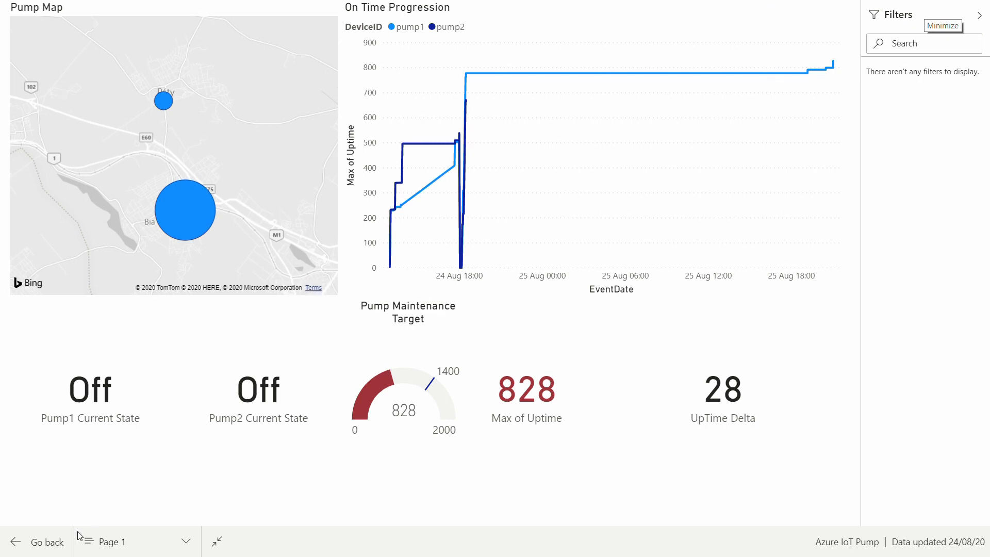
pyautogui.click(10, 541)
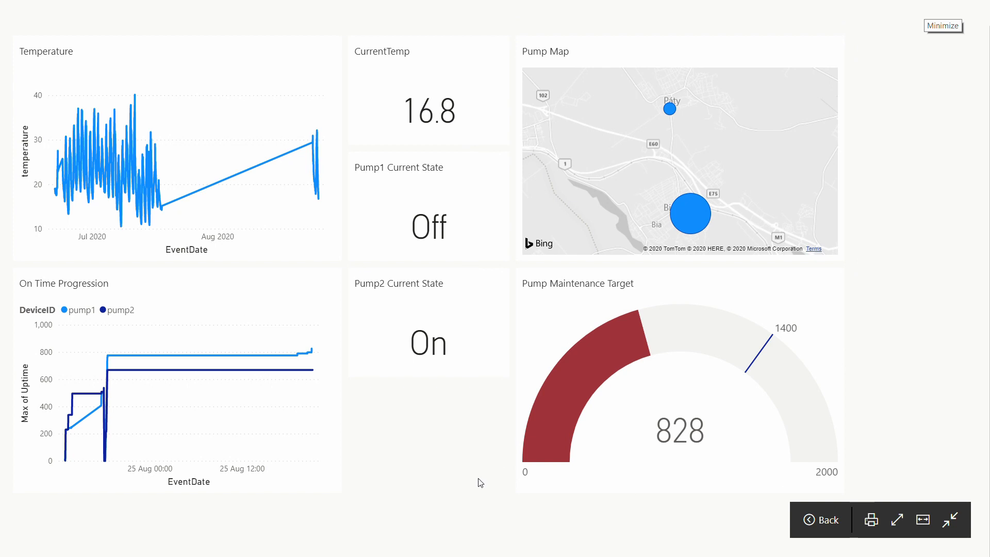